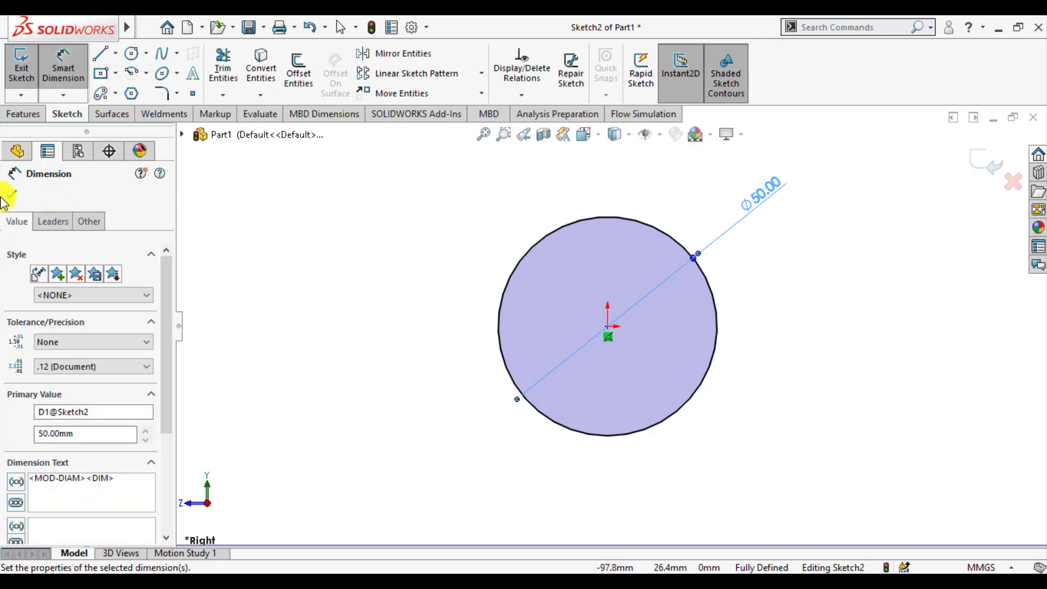
# Step: Confirm the 50 mm diameter dimension and exit the circle sketch
pyautogui.click(11, 194)
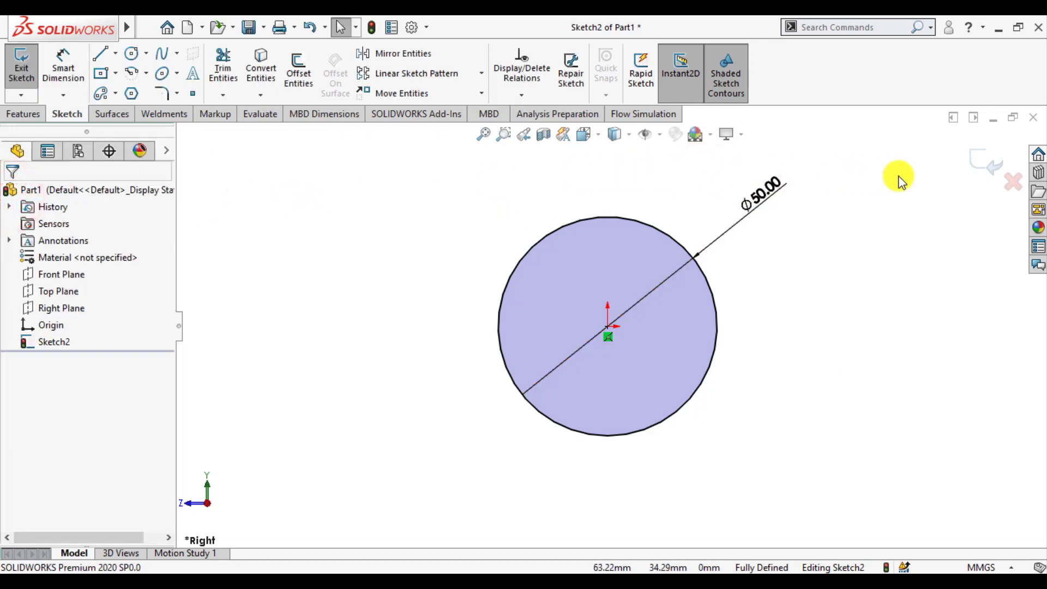
pyautogui.click(983, 165)
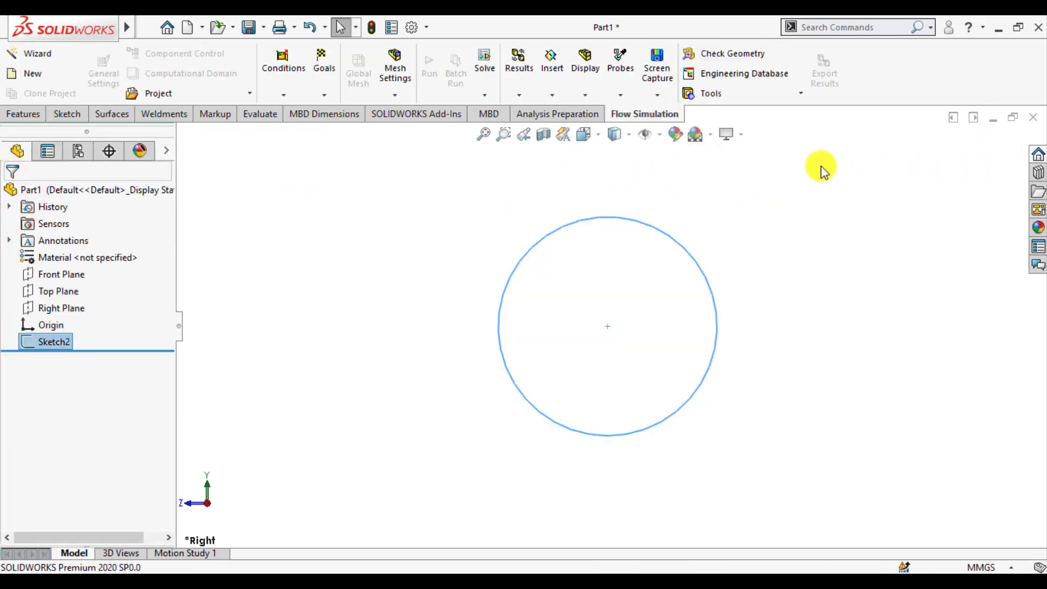
# Step: Extrude the circle sketch with Boss-Extrude using Mid Plane to a depth of 250 mm
pyautogui.click(22, 115)
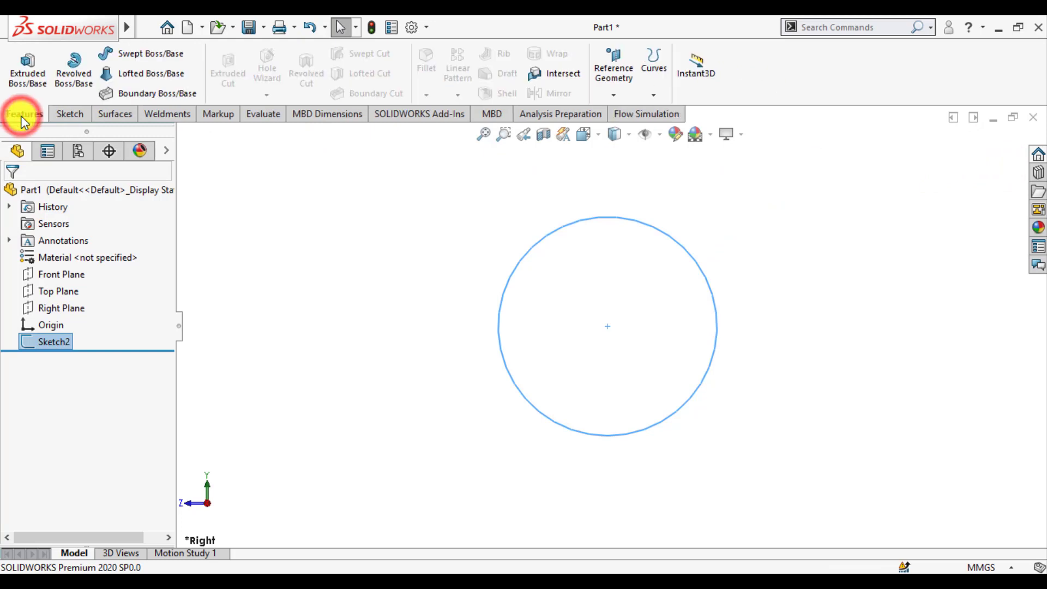
pyautogui.click(25, 66)
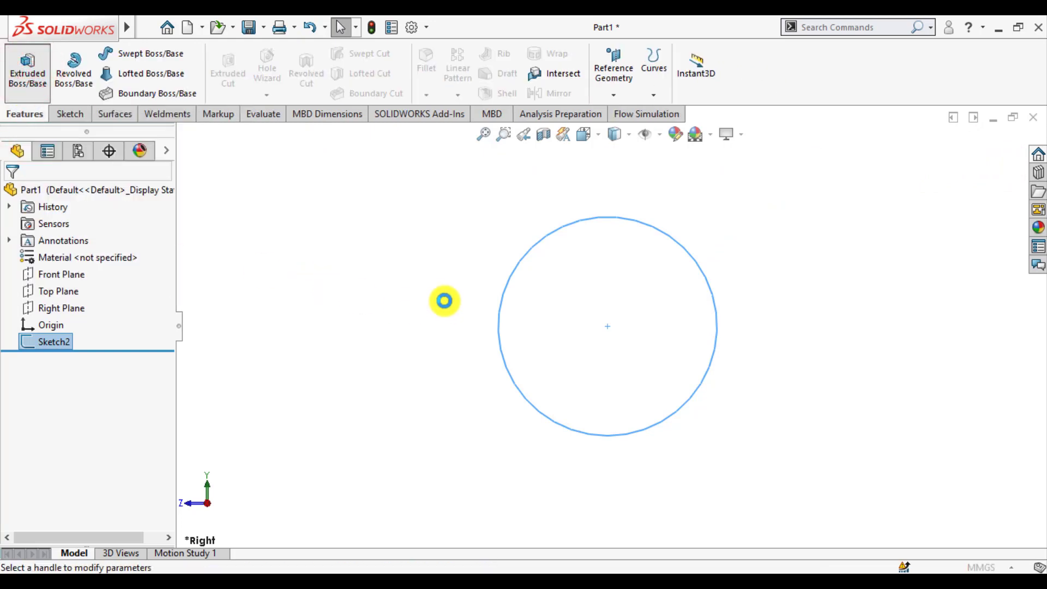
pyautogui.click(90, 286)
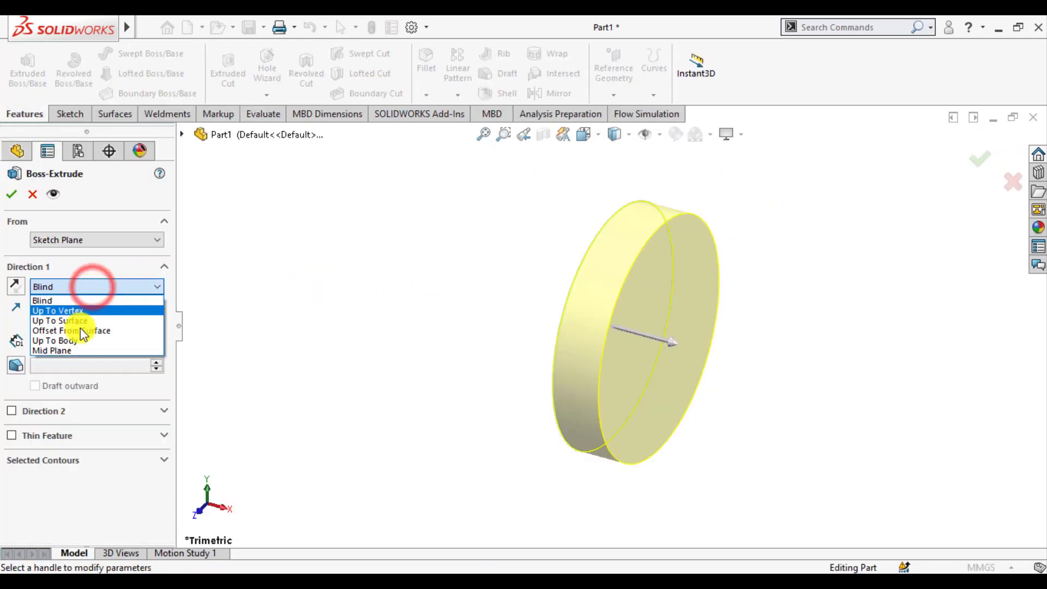
pyautogui.click(75, 350)
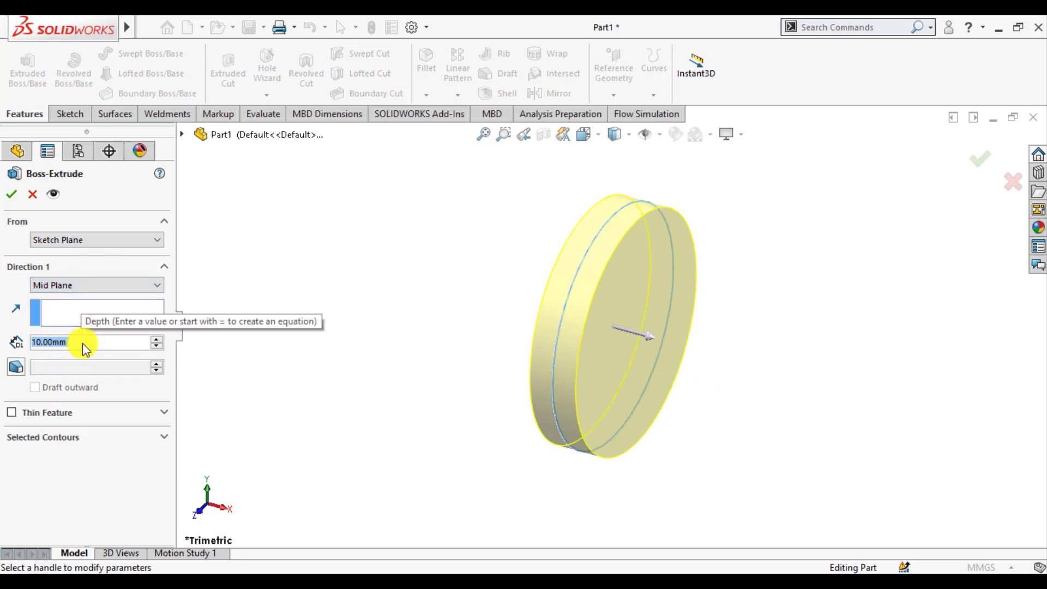
pyautogui.write('250')
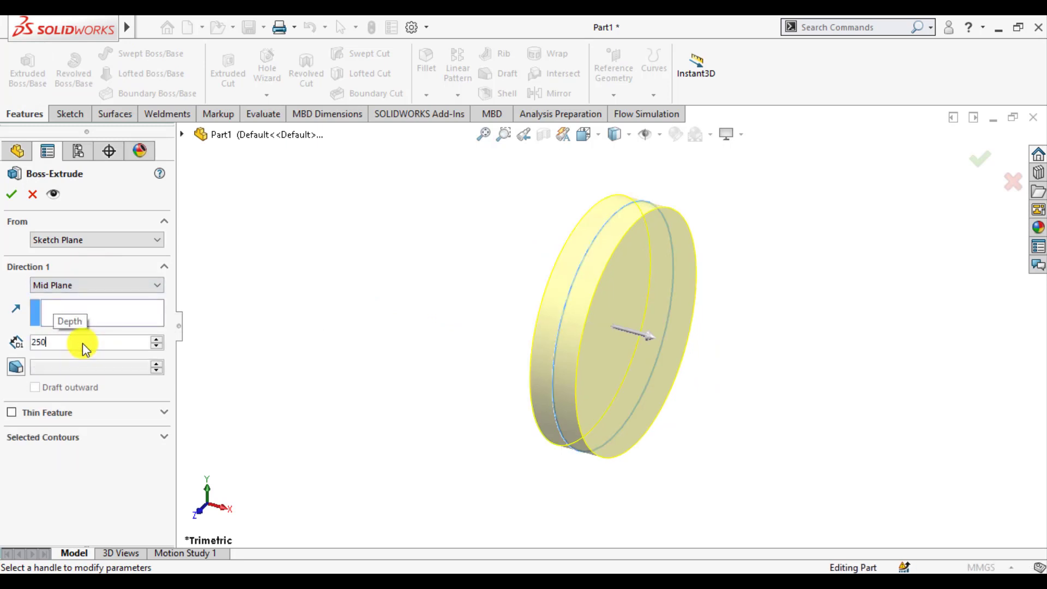
pyautogui.press('Return')
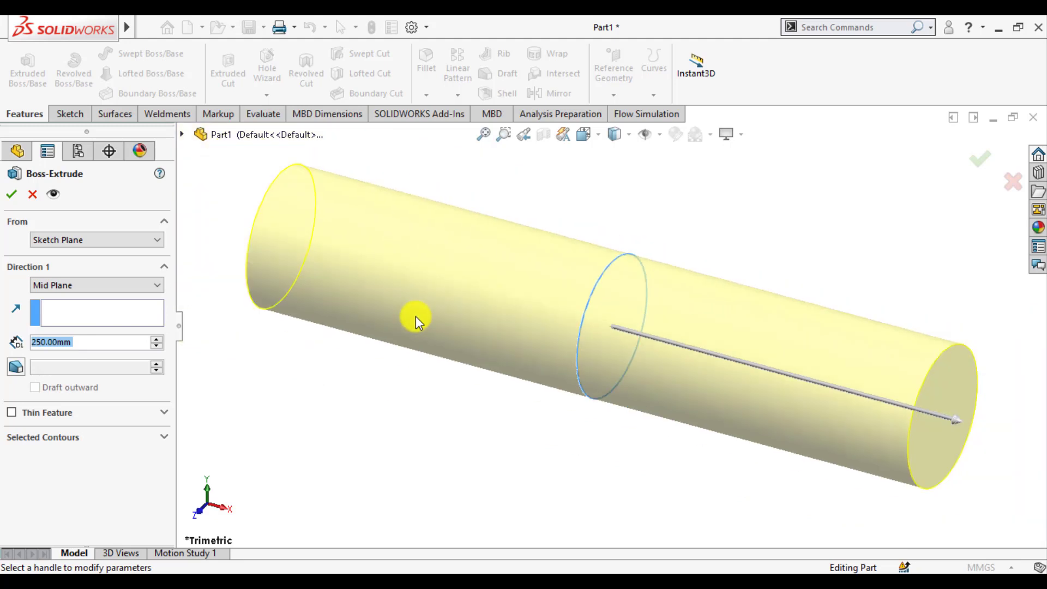
# Step: Make the extrusion a thin feature 2 mm thick, reverse its thickness direction, and accept the feature
pyautogui.click(12, 416)
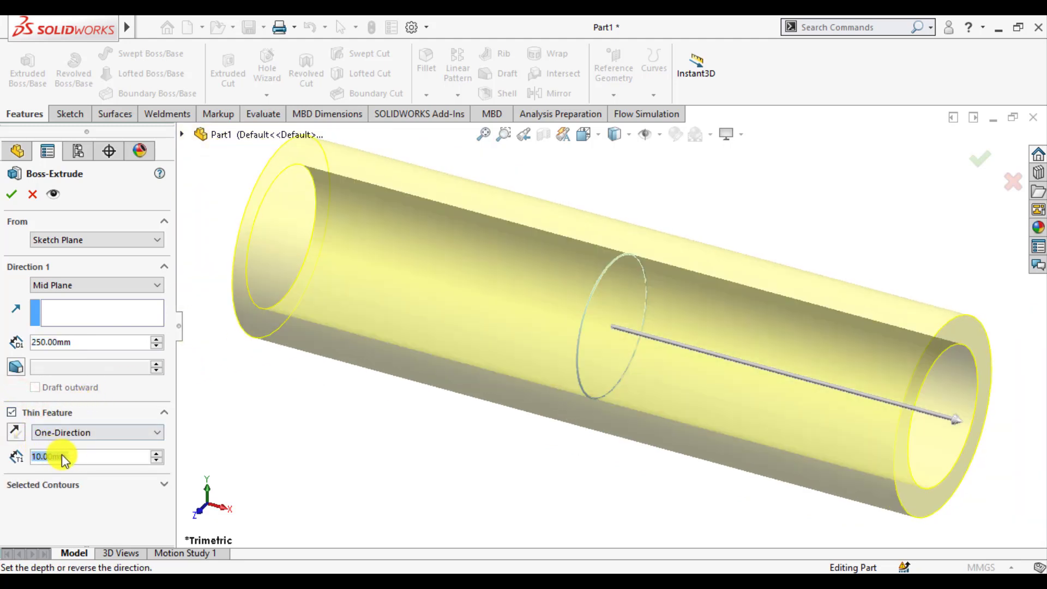
pyautogui.write('2')
pyautogui.press('Return')
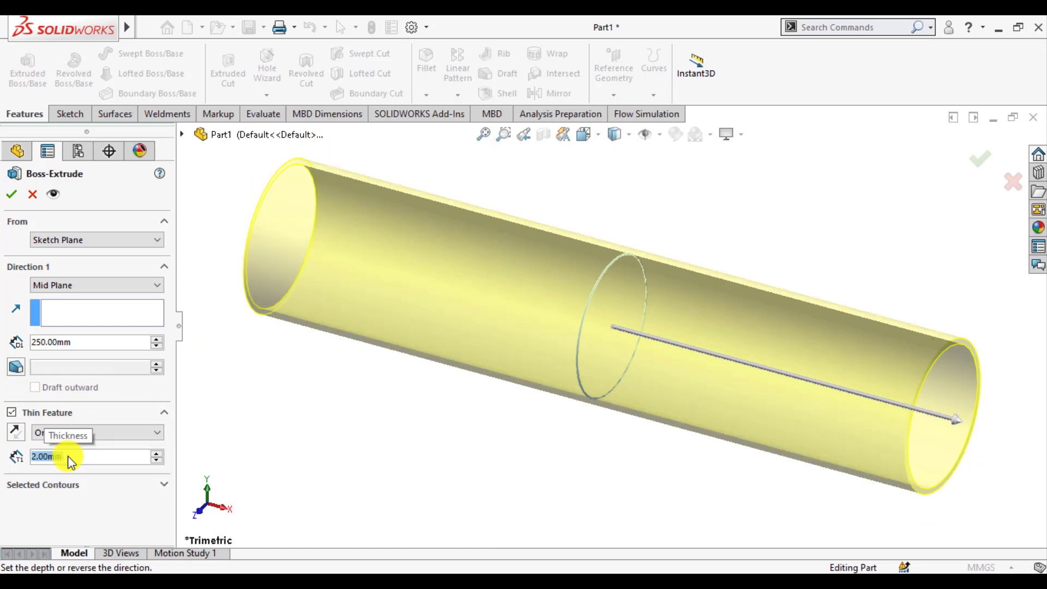
pyautogui.click(15, 434)
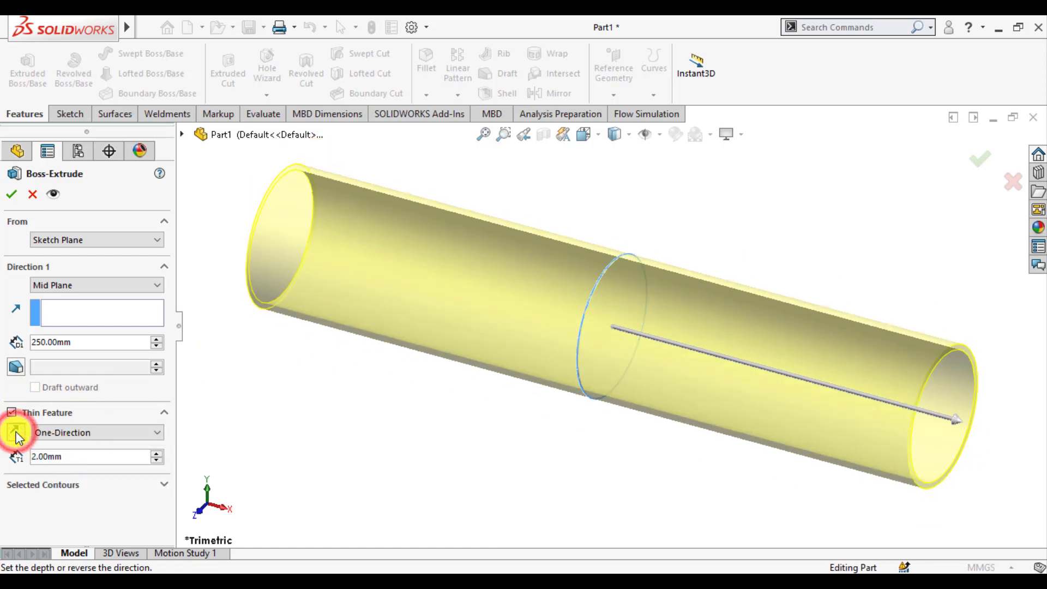
pyautogui.click(340, 376)
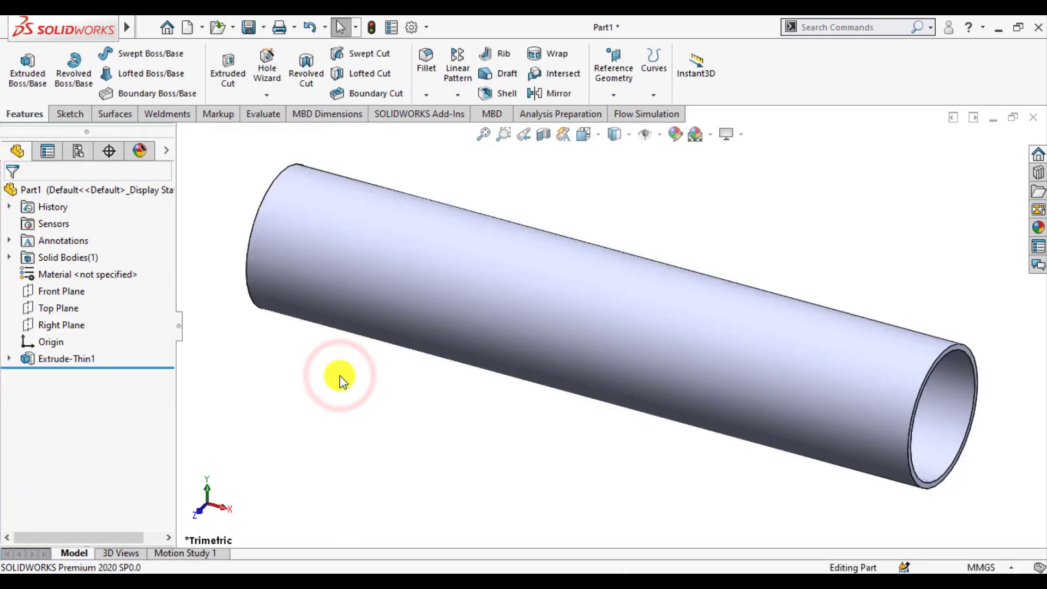
# Step: Open a sketch on the Front Plane and set the display style to show hidden lines
pyautogui.click(46, 291)
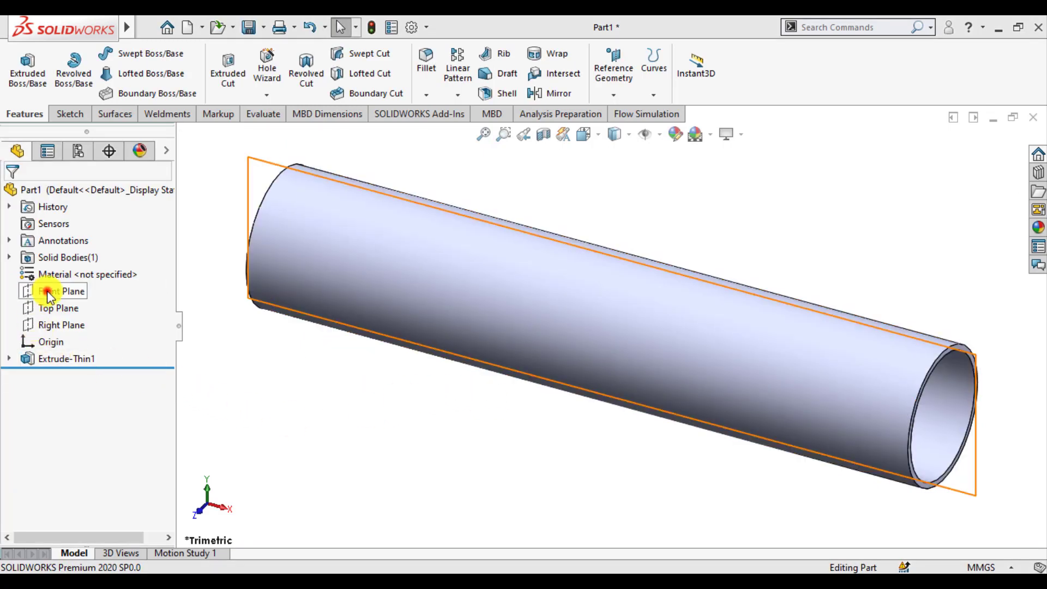
pyautogui.click(59, 270)
pyautogui.click(360, 211)
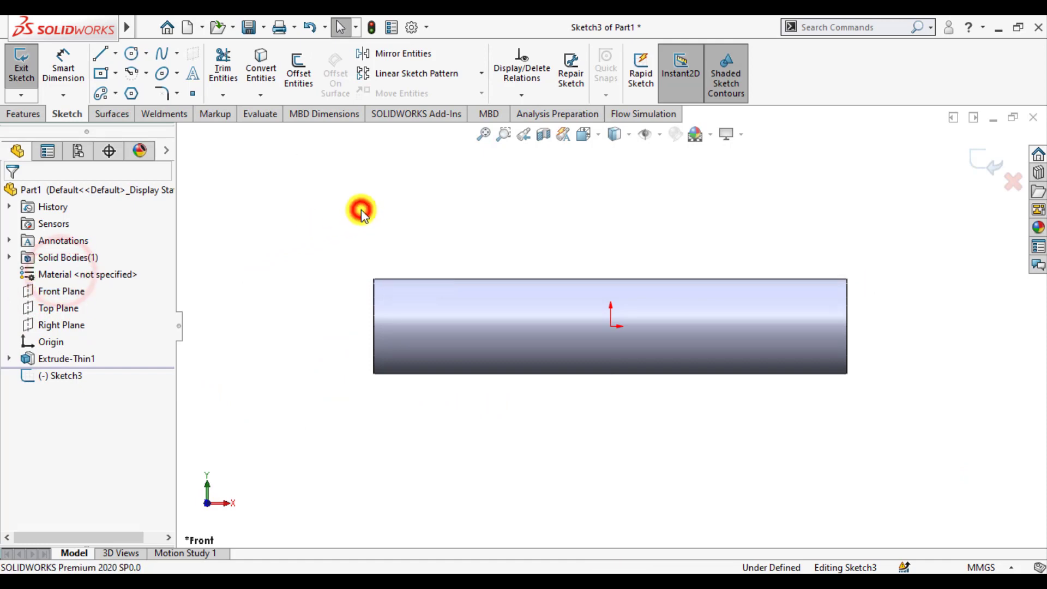
pyautogui.click(629, 135)
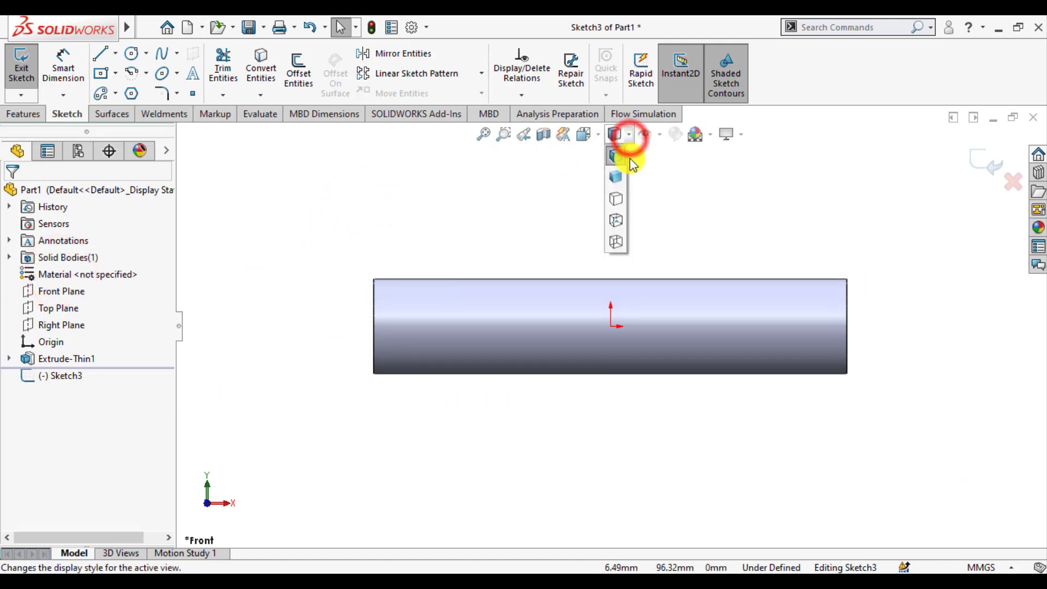
pyautogui.click(616, 219)
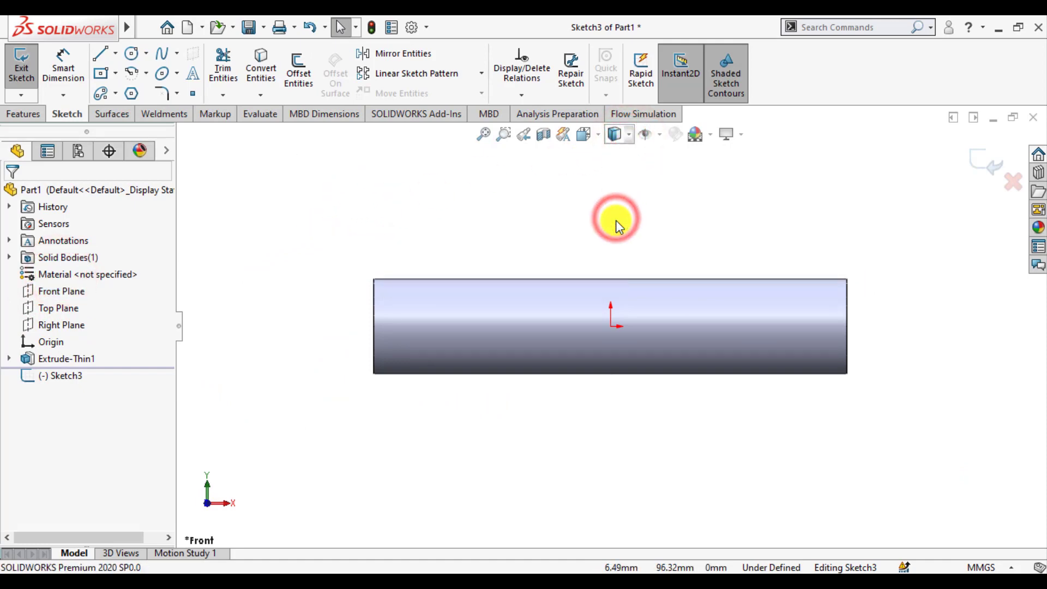
pyautogui.click(545, 226)
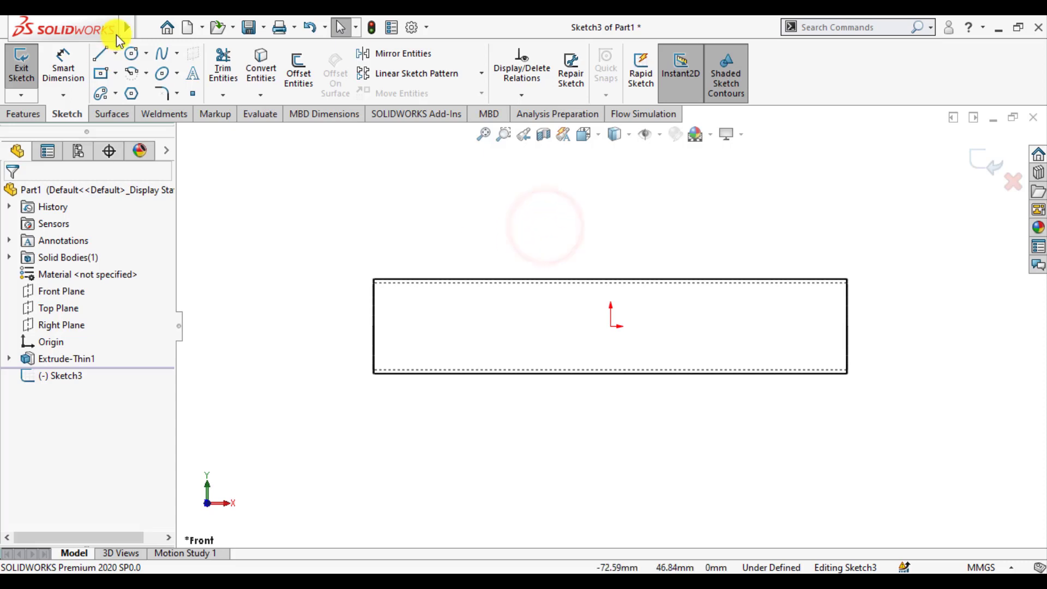
# Step: Sketch a vertical midpoint line about 46 mm long through the origin across the tube's bore and exit the sketch
pyautogui.click(115, 54)
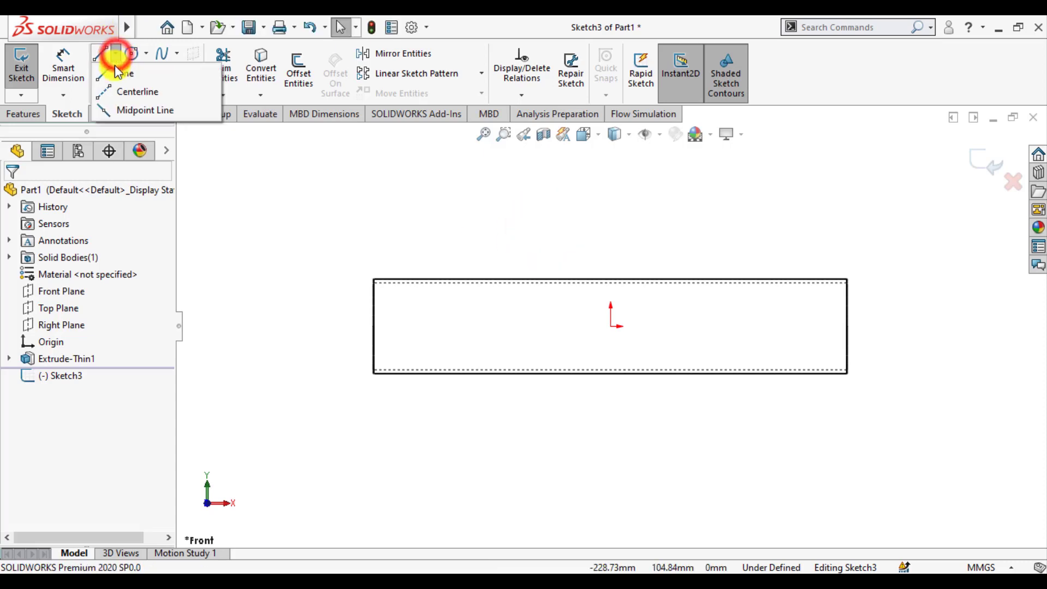
pyautogui.click(117, 107)
pyautogui.scroll(-6, 613, 344)
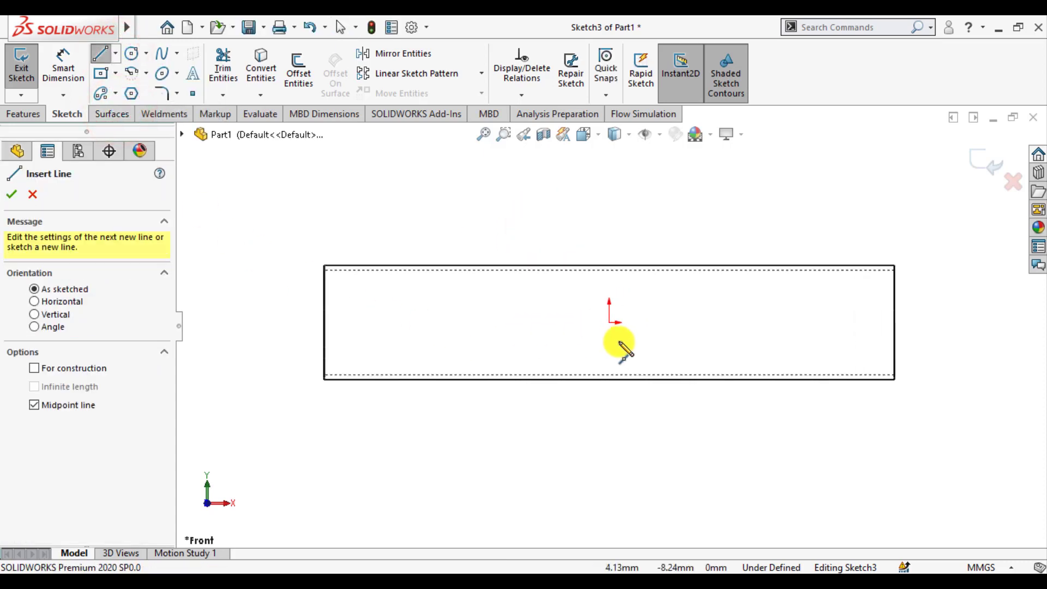
pyautogui.click(592, 287)
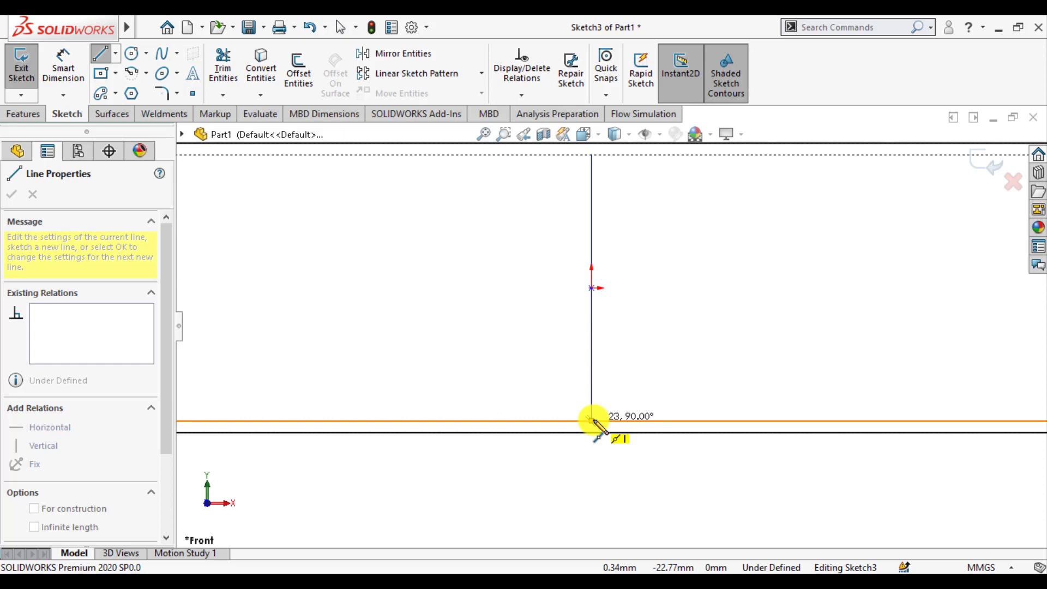
pyautogui.click(592, 421)
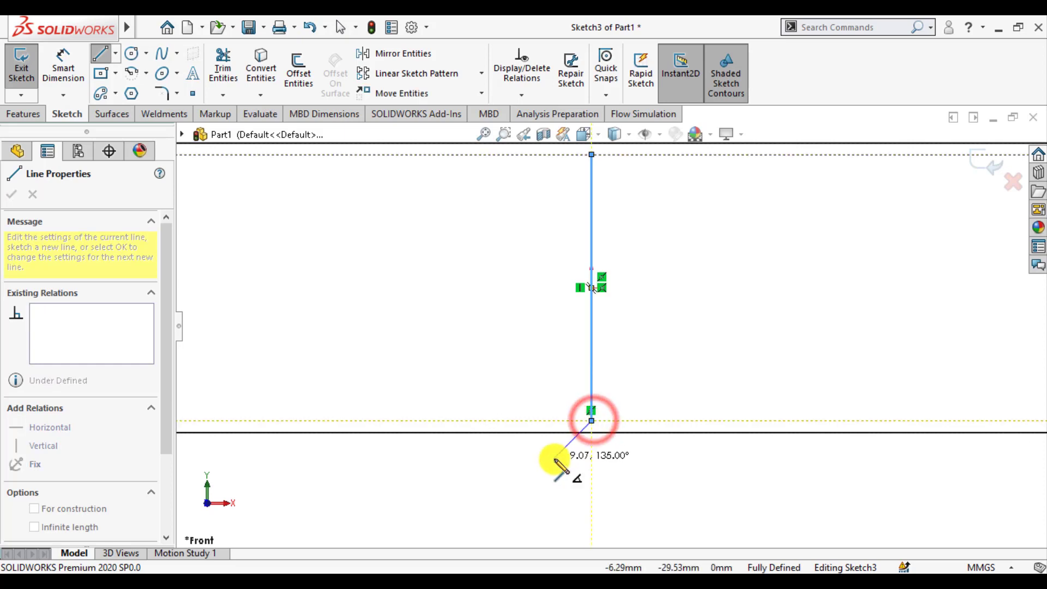
pyautogui.click(525, 486)
pyautogui.hotkey('ctrl', 'z')
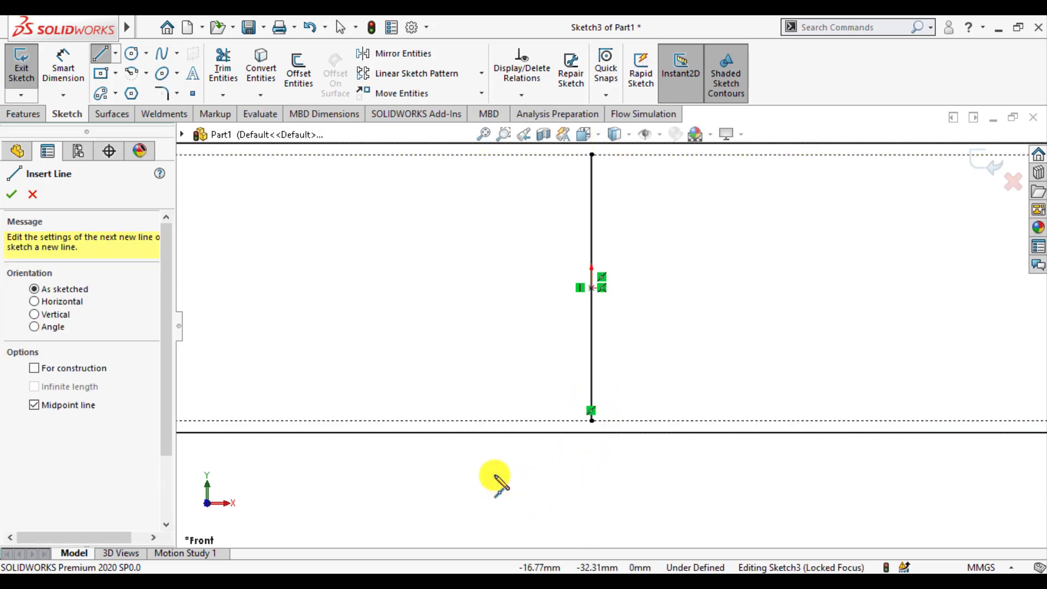
pyautogui.scroll(4, 495, 479)
pyautogui.press('Escape')
pyautogui.click(985, 166)
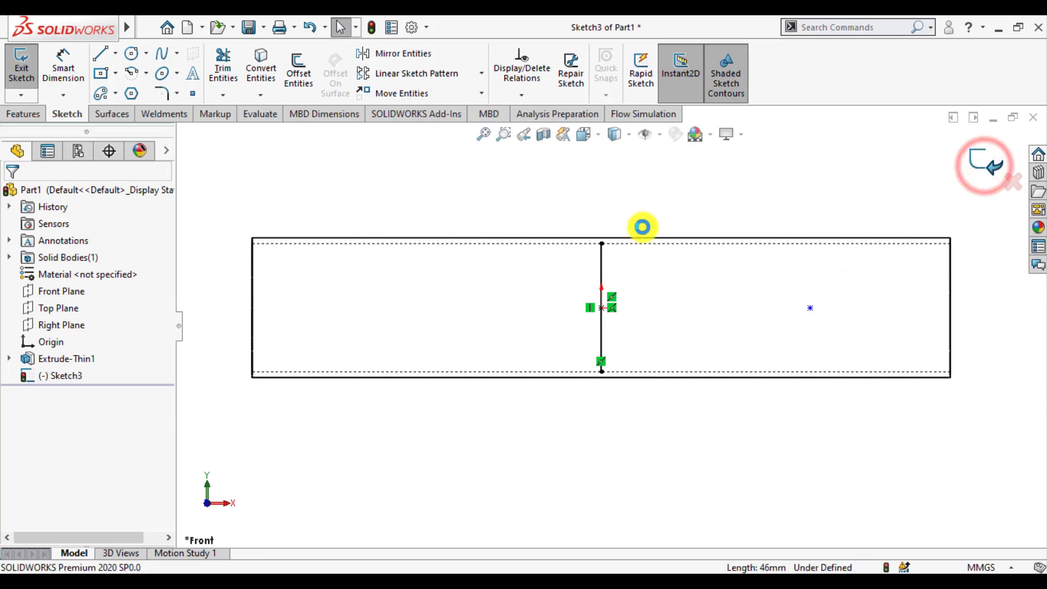
# Step: Open a new sketch on the Front Plane
pyautogui.click(568, 195)
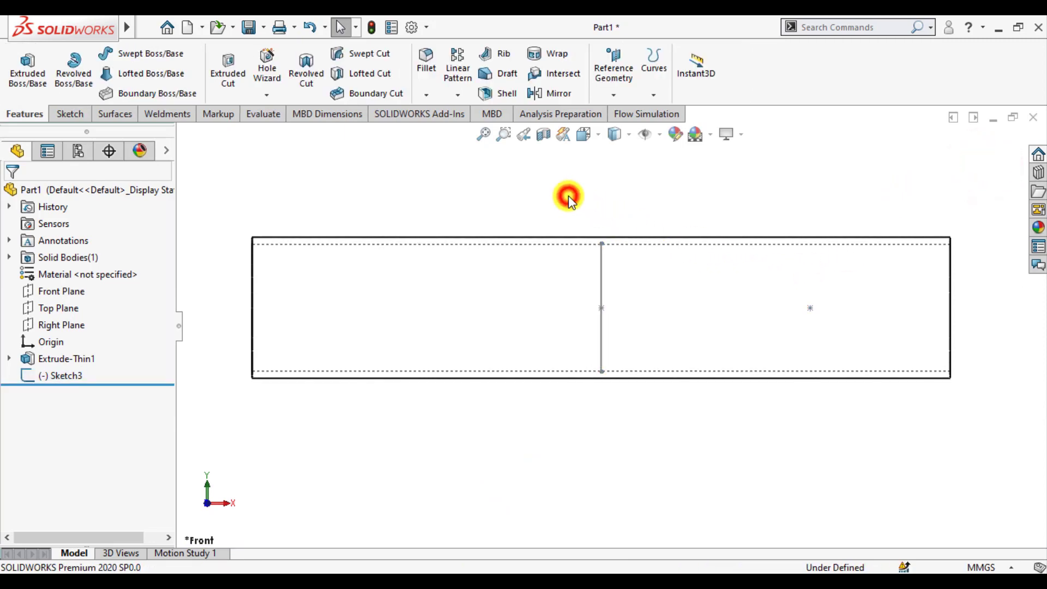
pyautogui.click(41, 293)
pyautogui.click(52, 272)
pyautogui.click(485, 465)
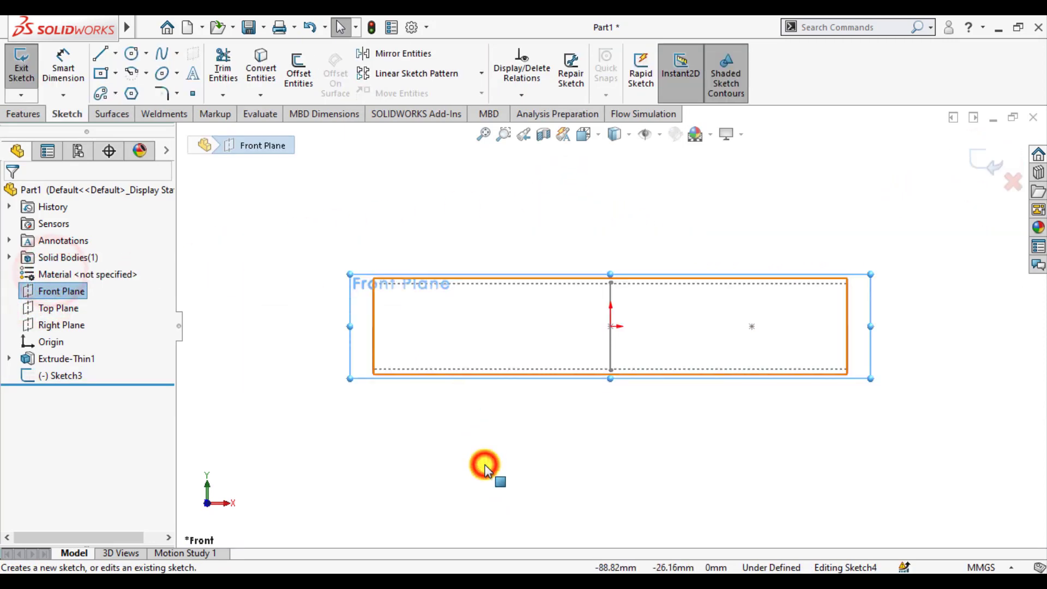
# Step: Sketch a vertical line across the tube's bore to the right of the first line
pyautogui.click(100, 56)
pyautogui.scroll(-2, 764, 327)
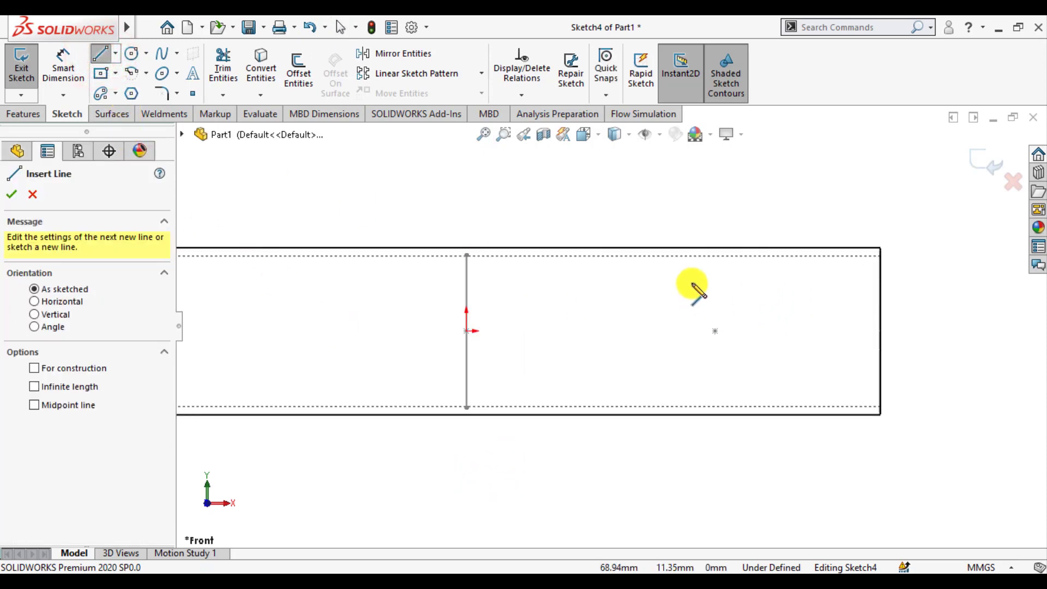
pyautogui.click(715, 255)
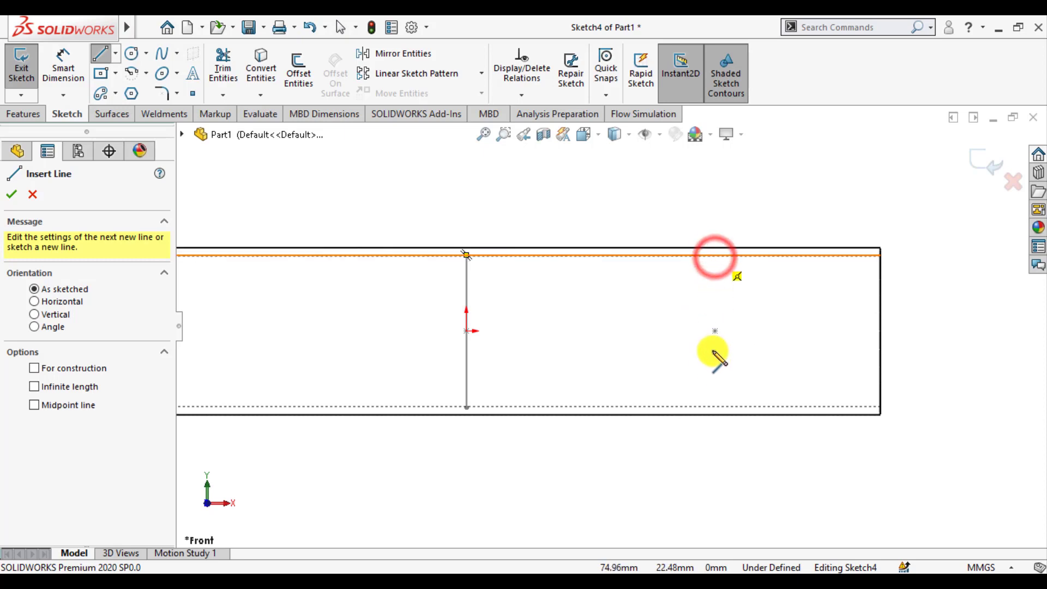
pyautogui.click(714, 407)
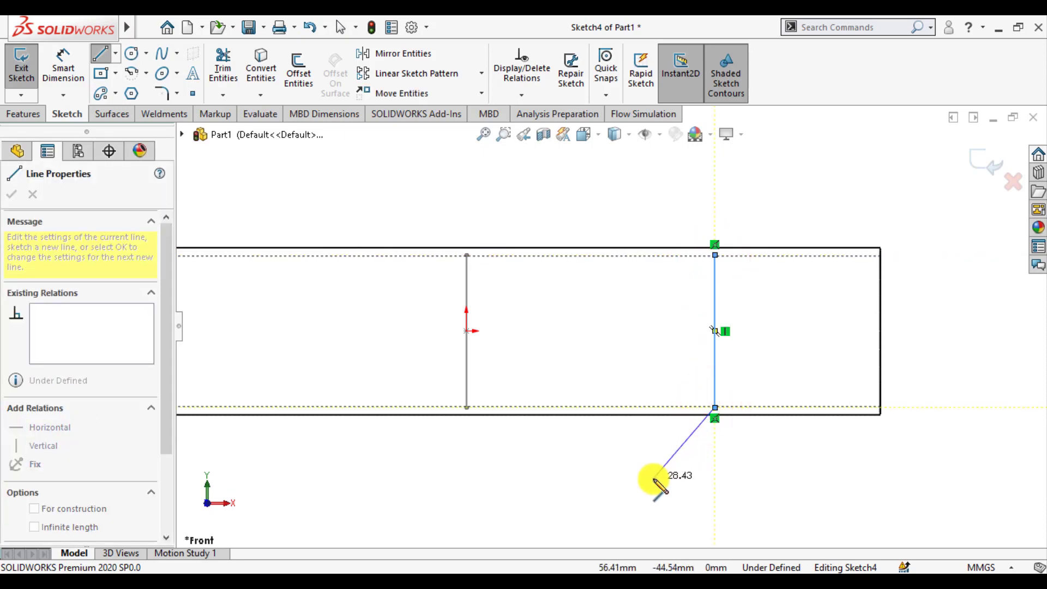
pyautogui.press('Escape')
# Step: Dimension the distance from the new line to the tube's right end as 50 mm and exit the sketch
pyautogui.click(63, 66)
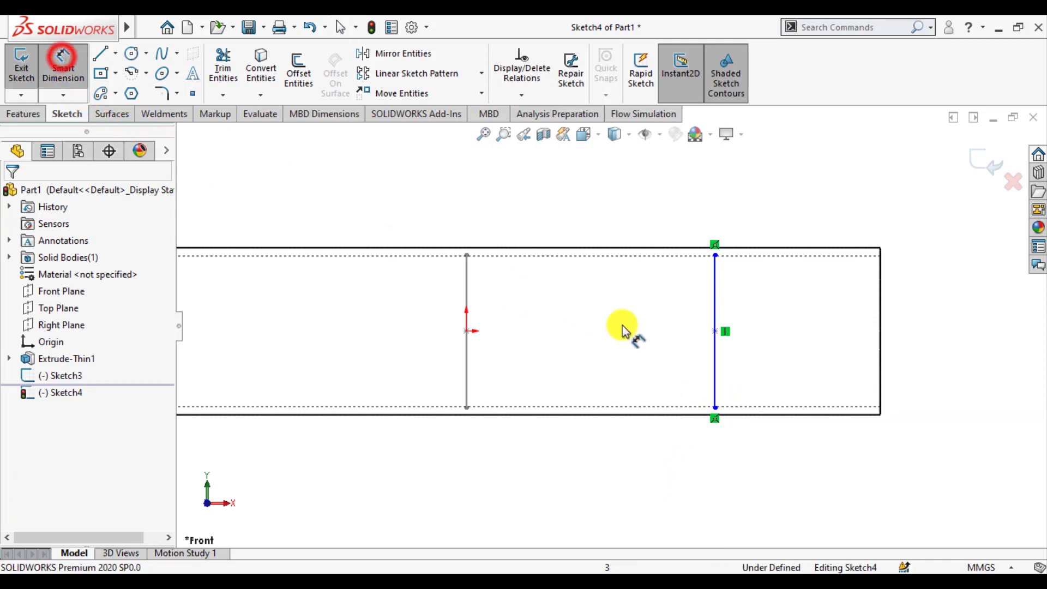
pyautogui.click(714, 375)
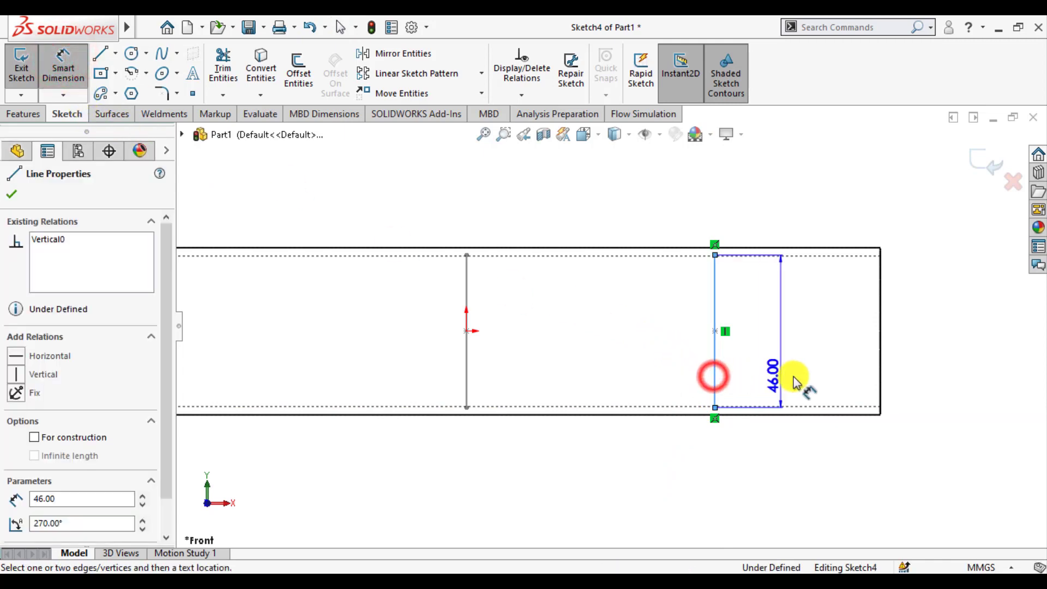
pyautogui.click(880, 375)
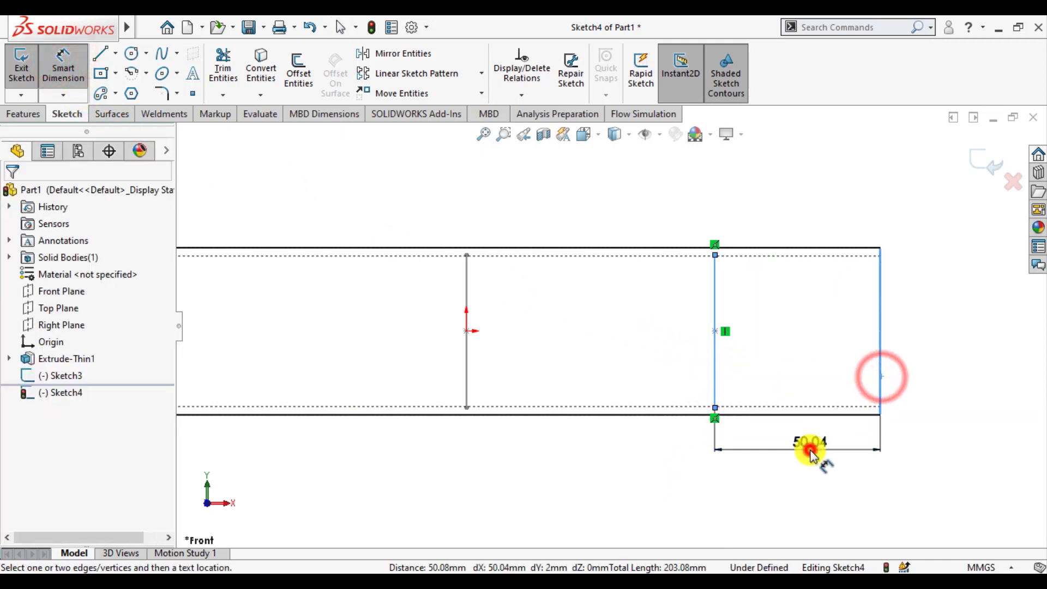
pyautogui.click(807, 450)
pyautogui.write('50')
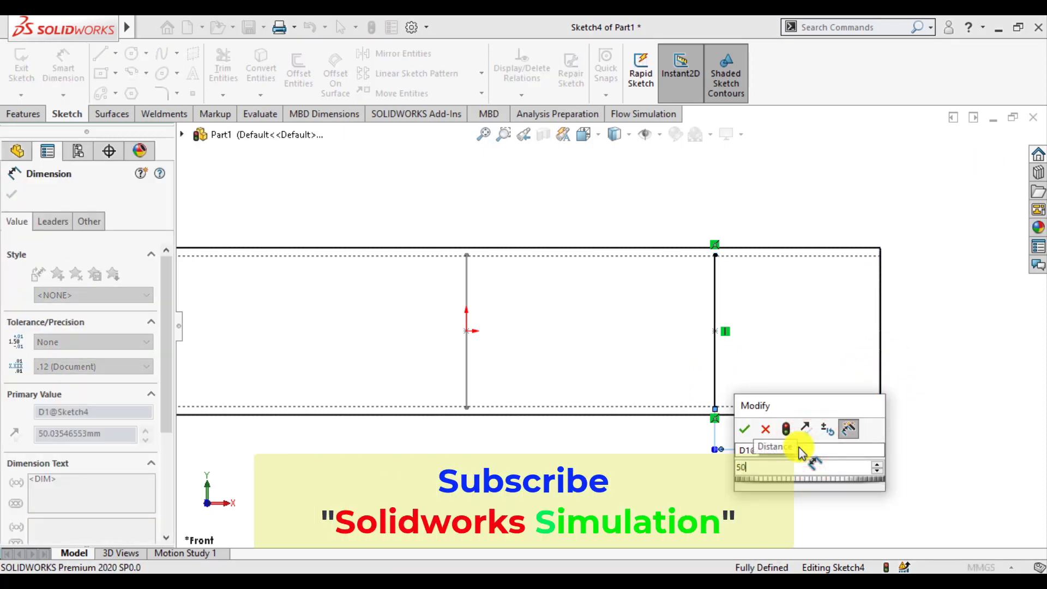
pyautogui.press('Return')
pyautogui.click(11, 195)
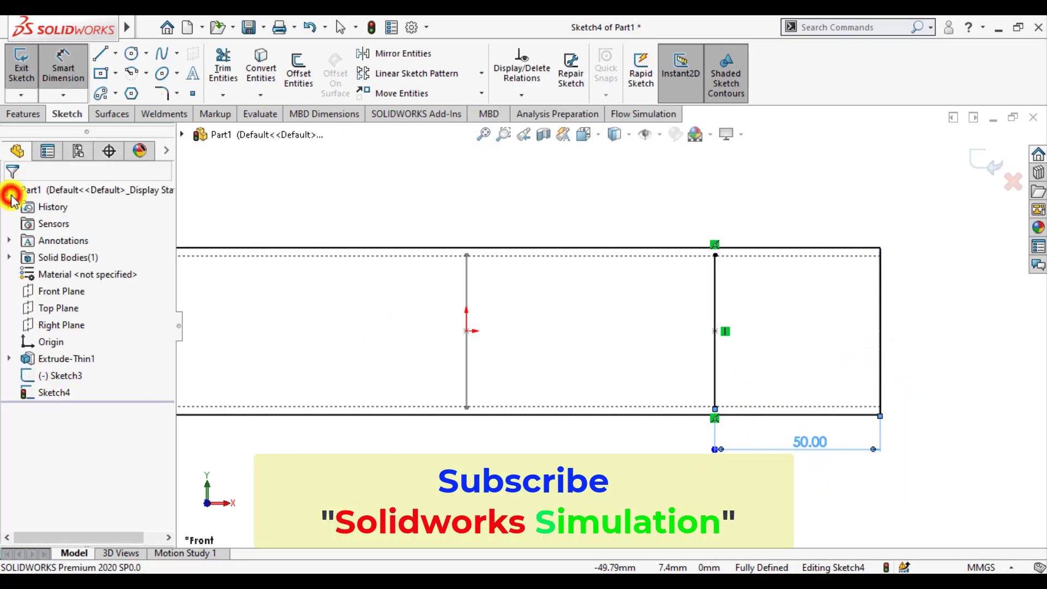
pyautogui.click(986, 163)
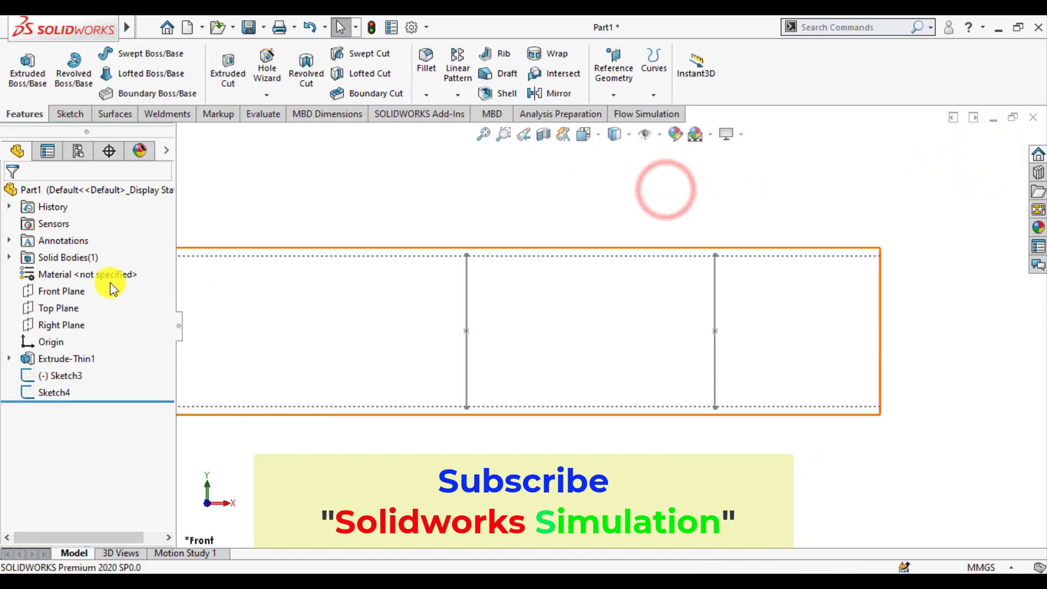
# Step: Open a new sketch on the Front Plane and sketch a vertical line across the tube's bore near its right end
pyautogui.click(58, 292)
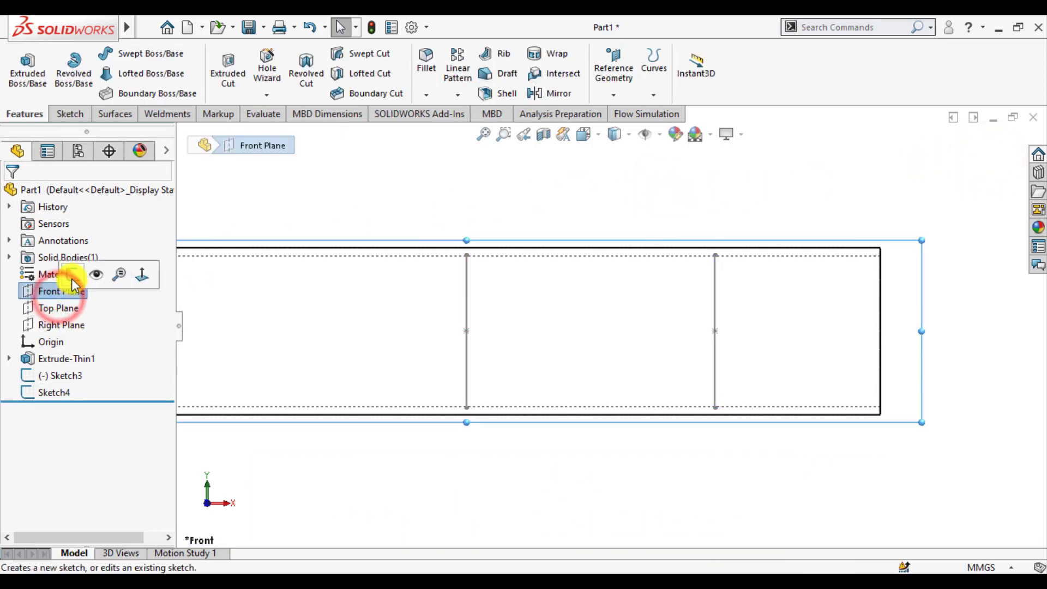
pyautogui.click(72, 274)
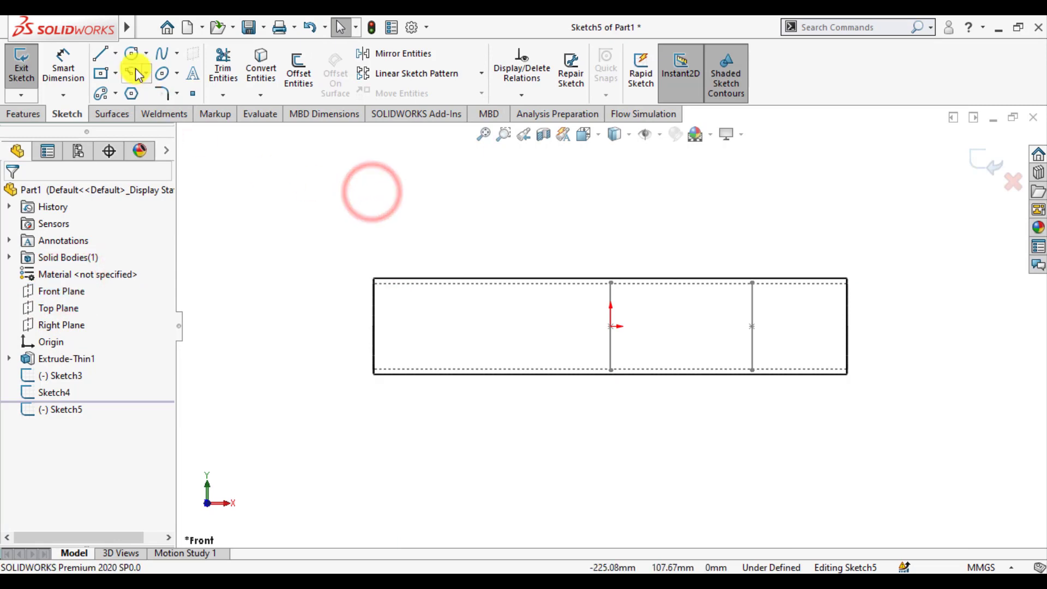
pyautogui.click(100, 53)
pyautogui.scroll(-3, 813, 384)
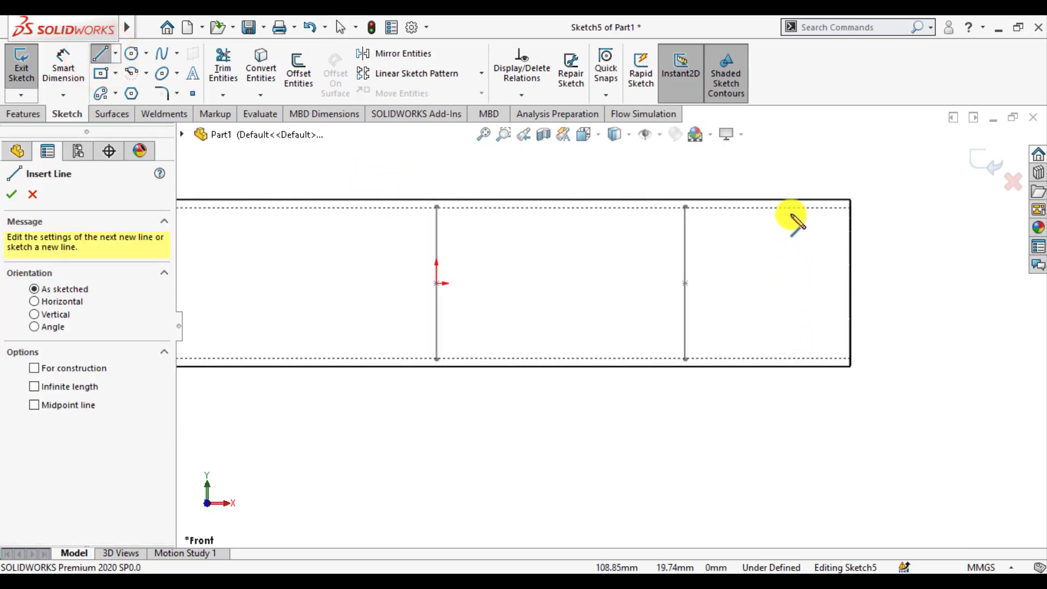
pyautogui.click(783, 207)
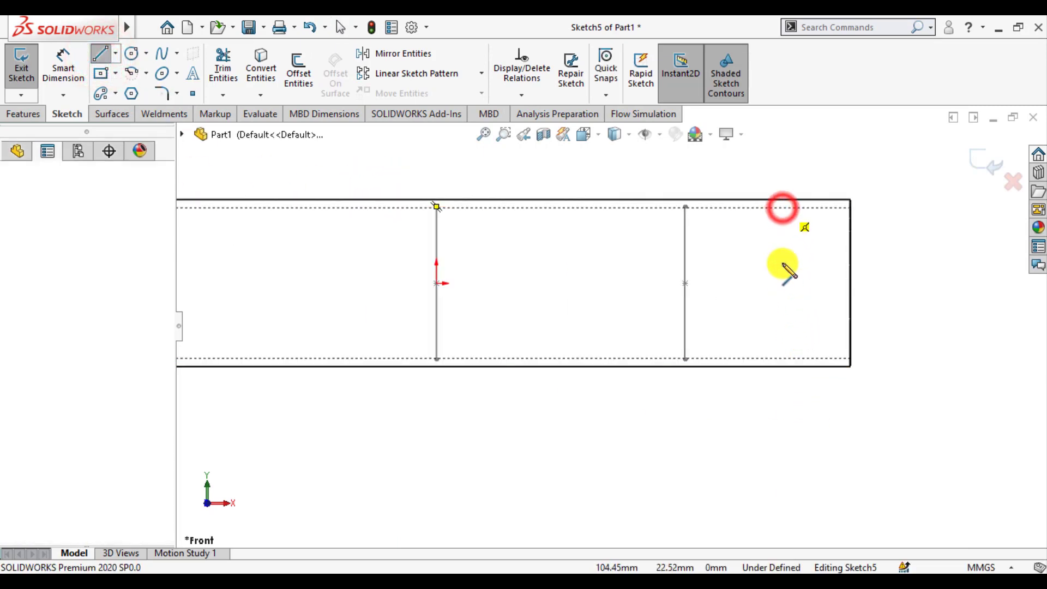
pyautogui.click(784, 358)
pyautogui.press('Escape')
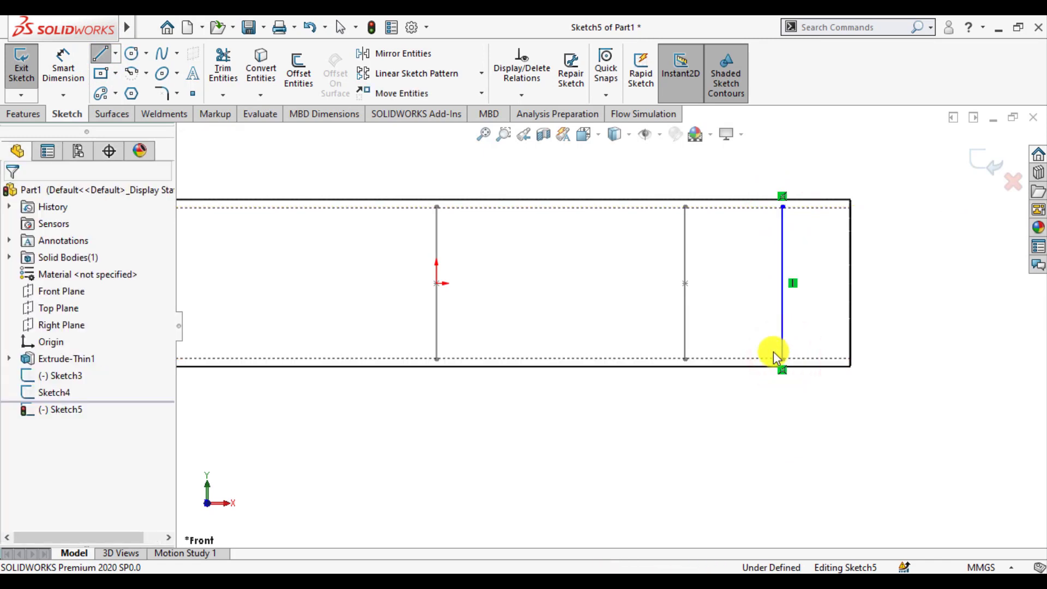
# Step: Dimension the distance from the new line to the tube's right end as 25 mm and exit the sketch
pyautogui.click(68, 60)
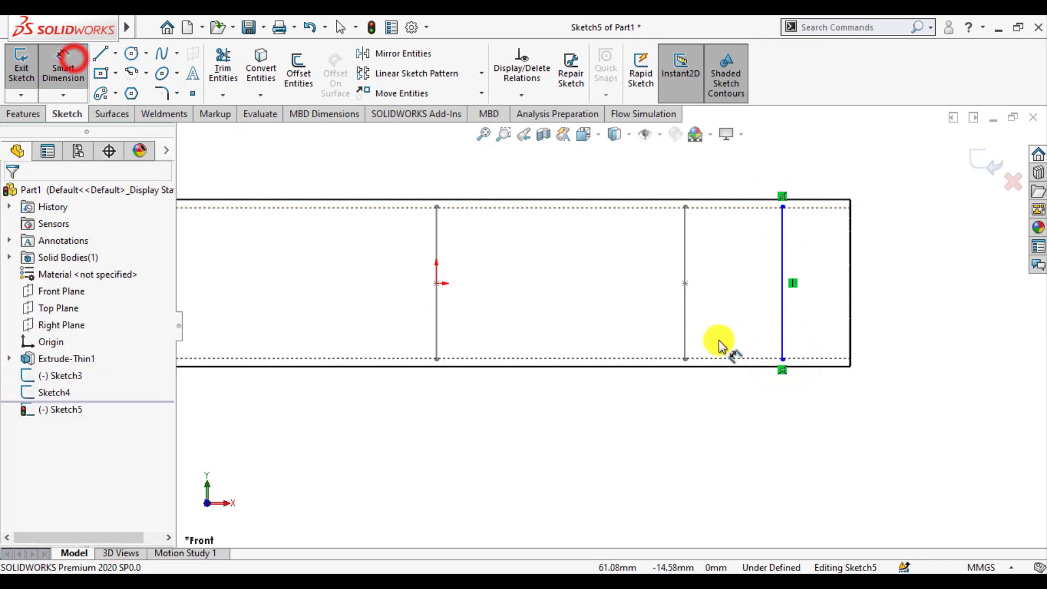
pyautogui.click(849, 334)
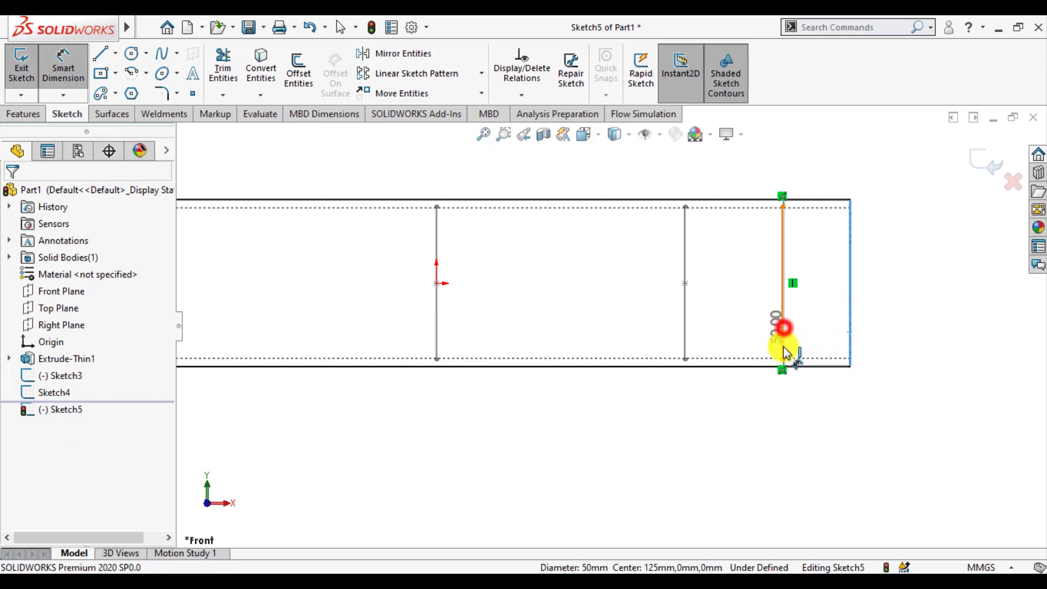
pyautogui.click(784, 327)
pyautogui.click(807, 410)
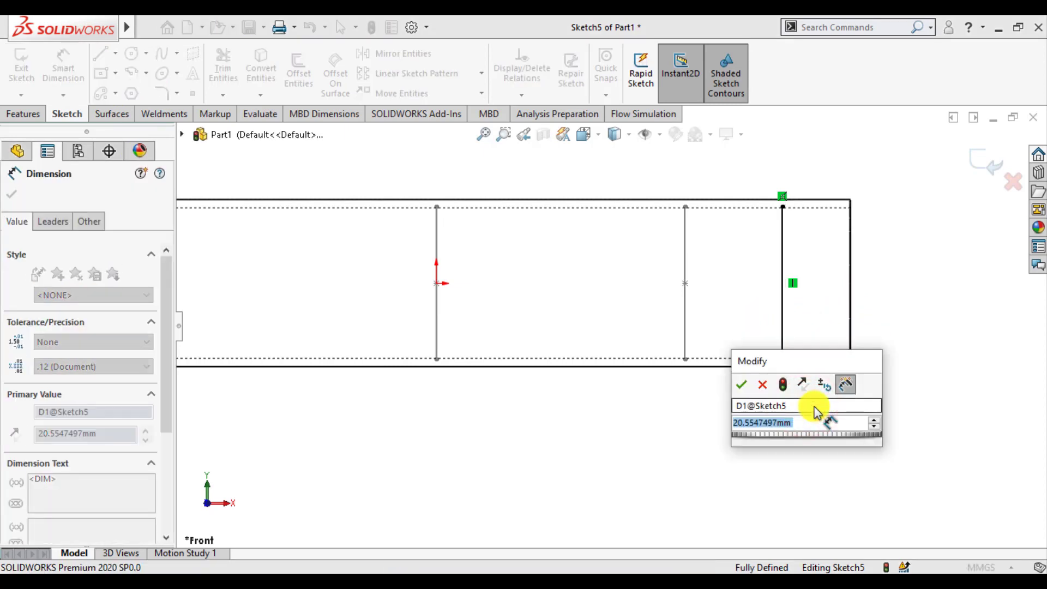
pyautogui.write('25')
pyautogui.press('Return')
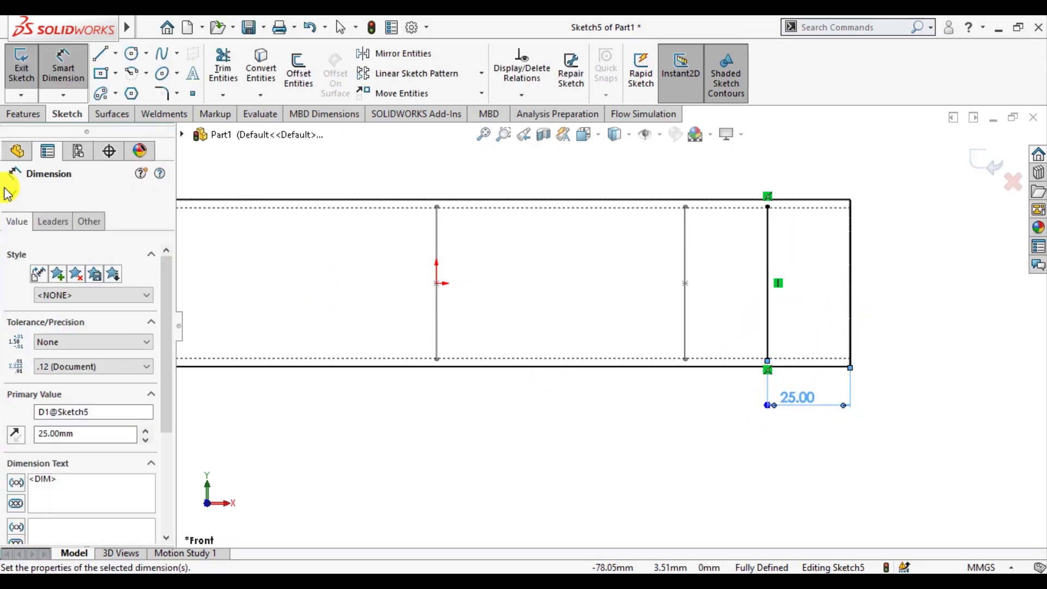
pyautogui.click(10, 192)
pyautogui.press('Escape')
pyautogui.click(976, 164)
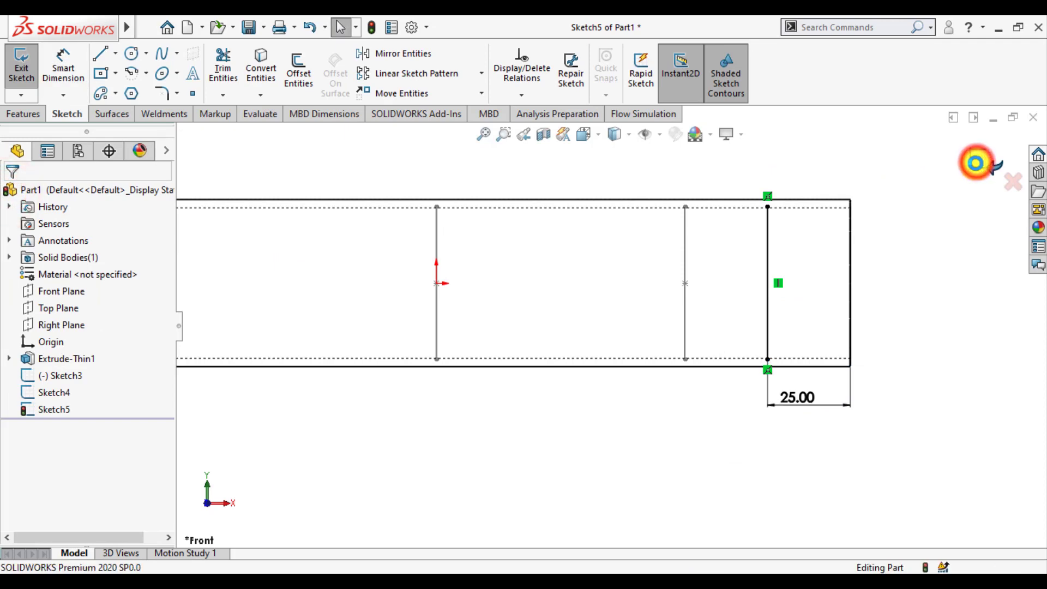
# Step: Rename Sketch3 as Mid Temp Plot
pyautogui.click(491, 413)
pyautogui.click(73, 375)
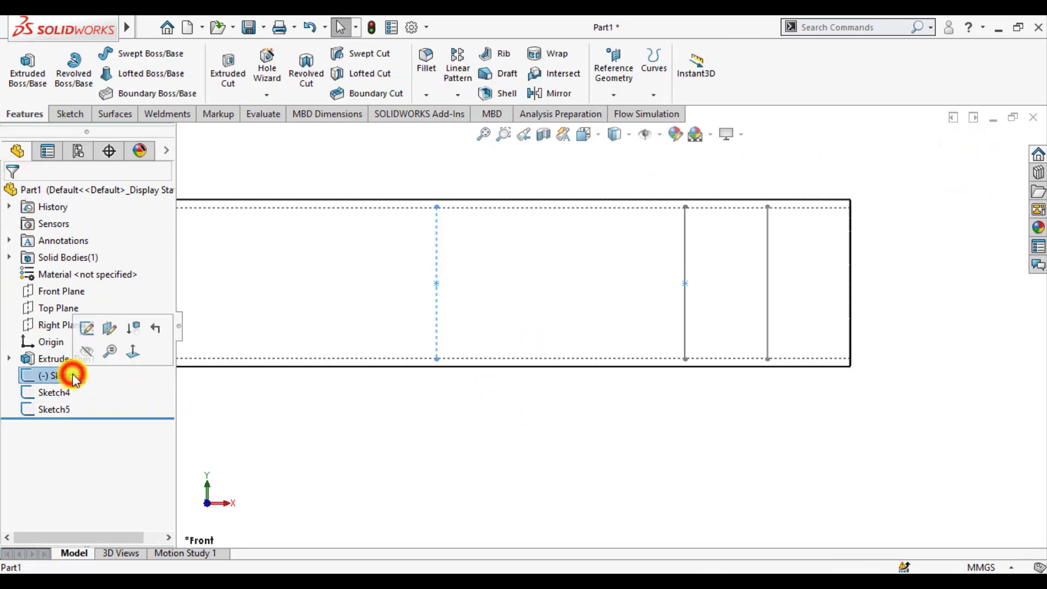
pyautogui.rightClick(74, 375)
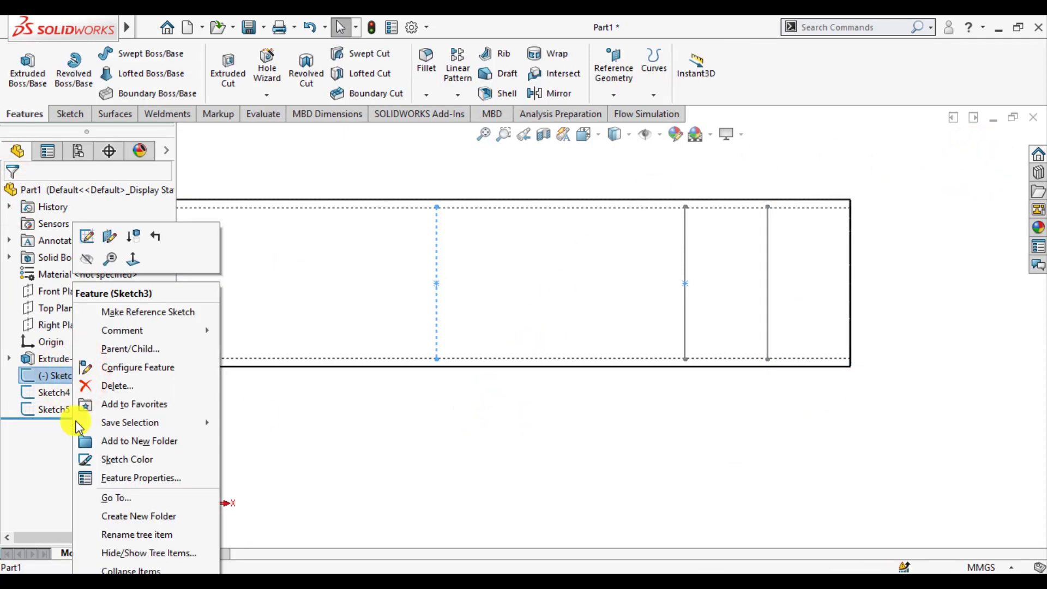
pyautogui.click(109, 478)
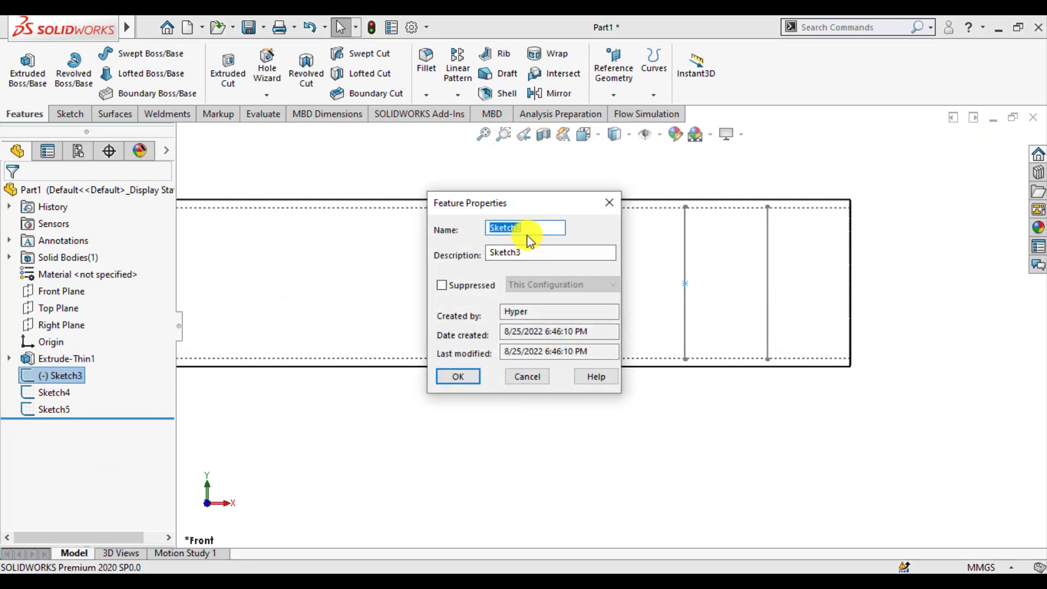
pyautogui.write('Mid Temp Plot')
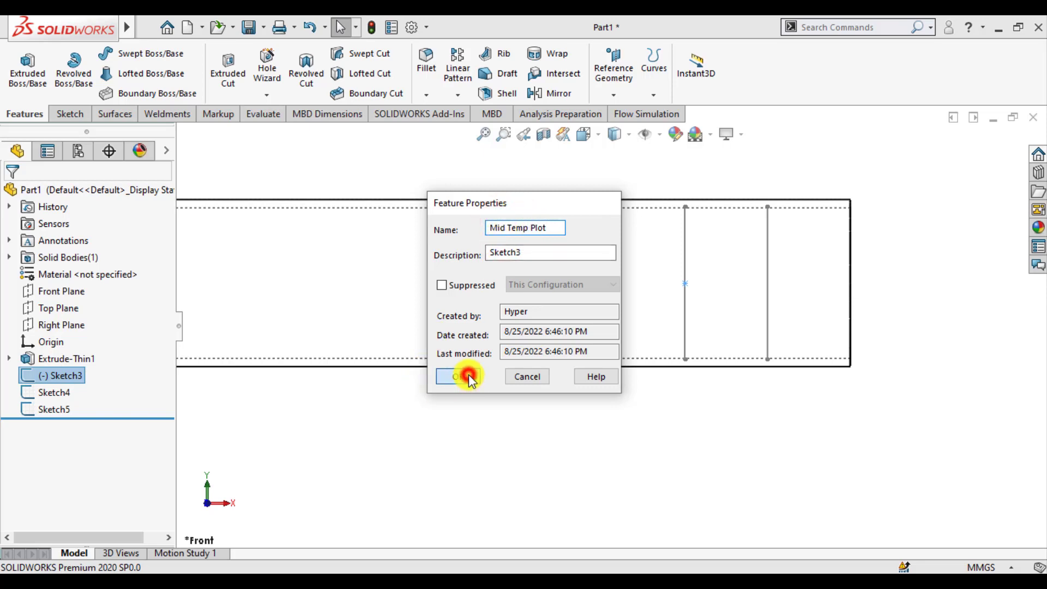
pyautogui.click(468, 376)
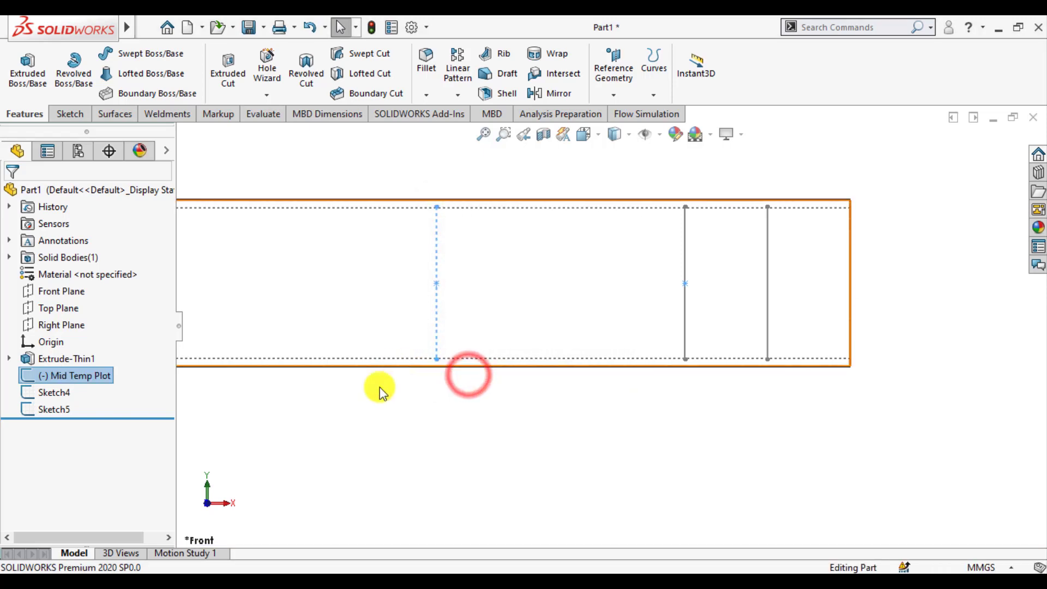
# Step: Rename Sketch4 as 50mm Temp Plot
pyautogui.click(48, 395)
pyautogui.rightClick(48, 395)
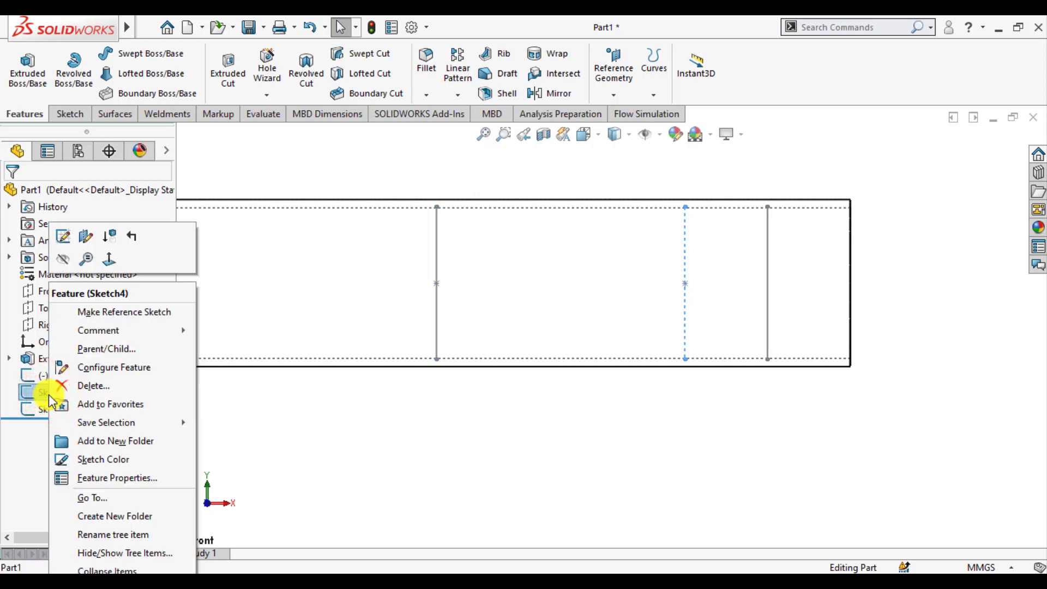
pyautogui.click(78, 477)
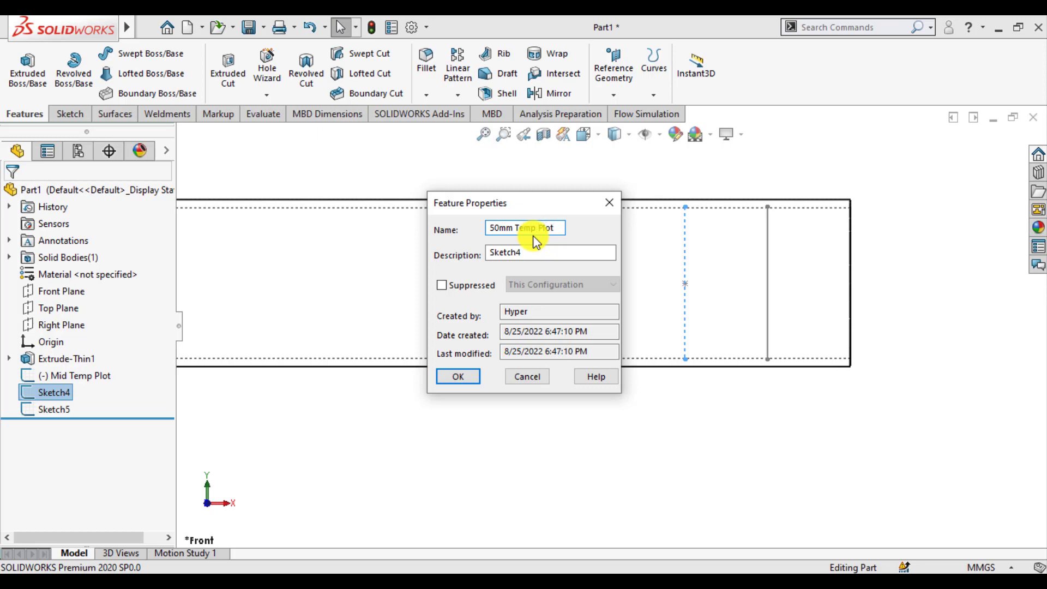
pyautogui.click(459, 377)
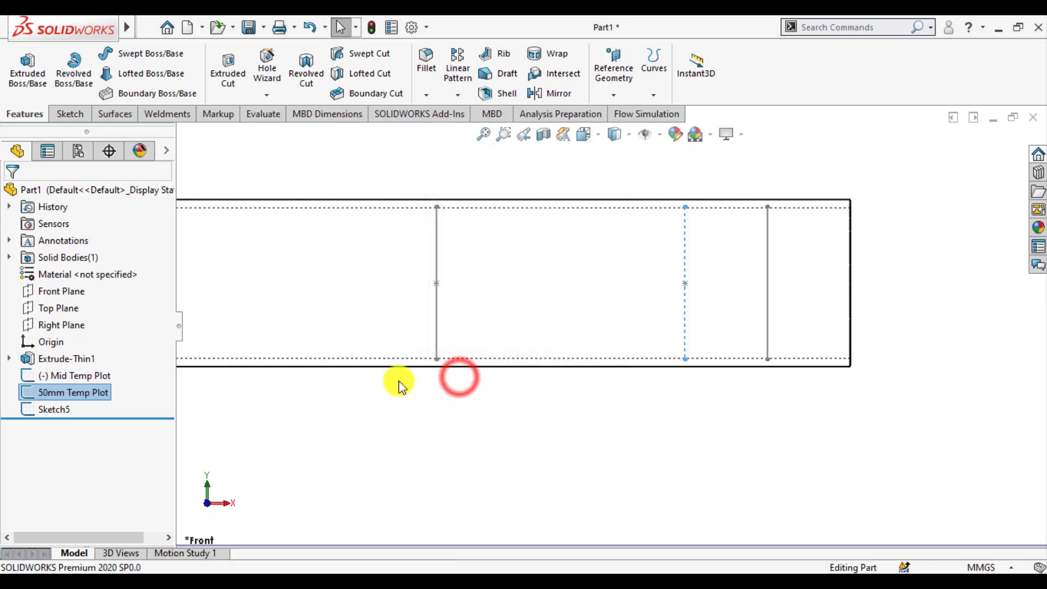
# Step: Rename Sketch5 as 25mm Temp Plot
pyautogui.click(51, 409)
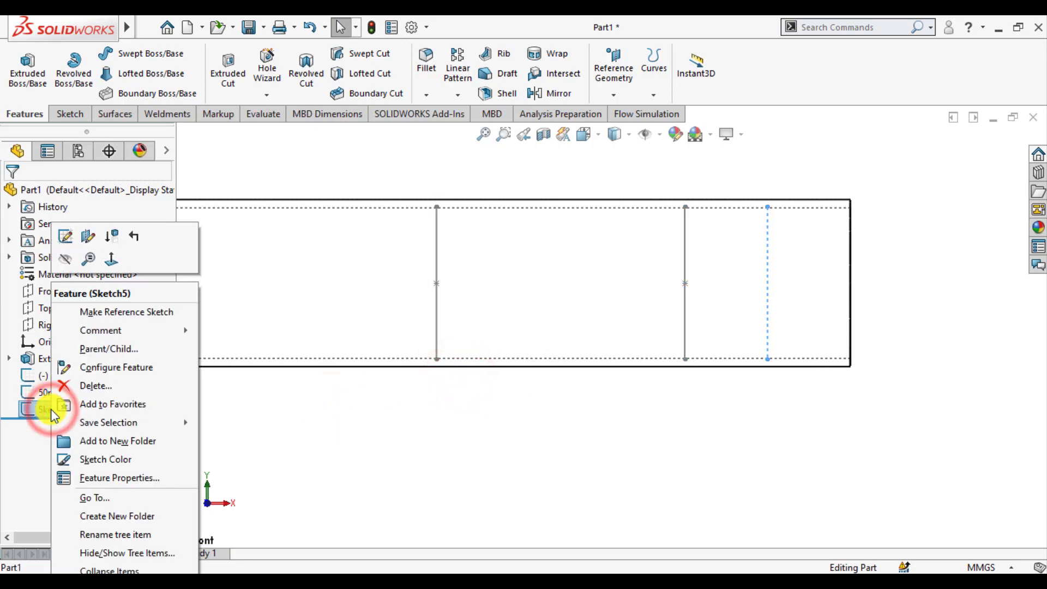
pyautogui.rightClick(50, 409)
pyautogui.click(90, 477)
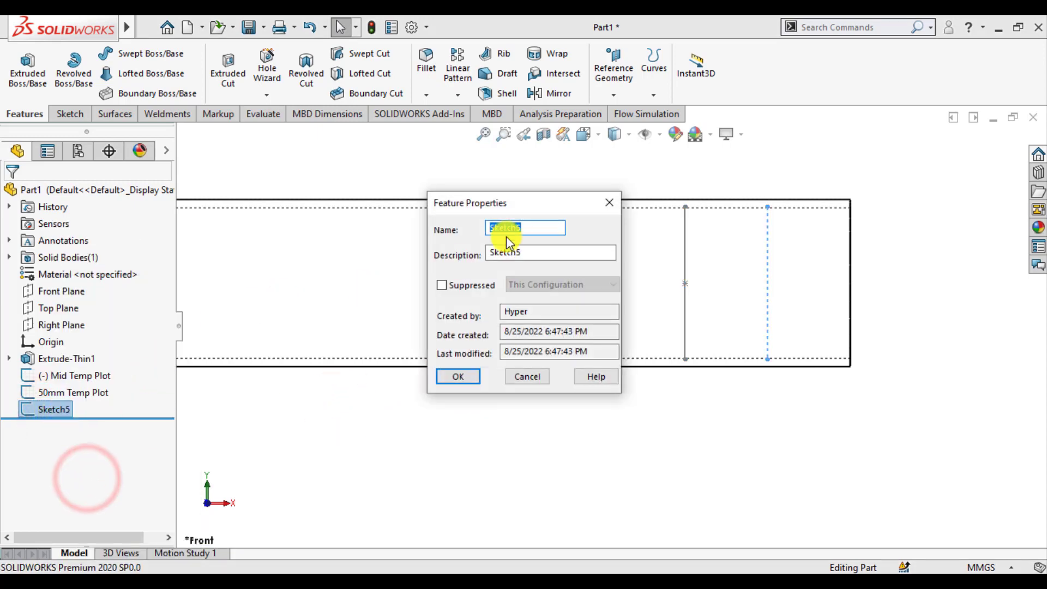
pyautogui.write('25mm Temp Plot')
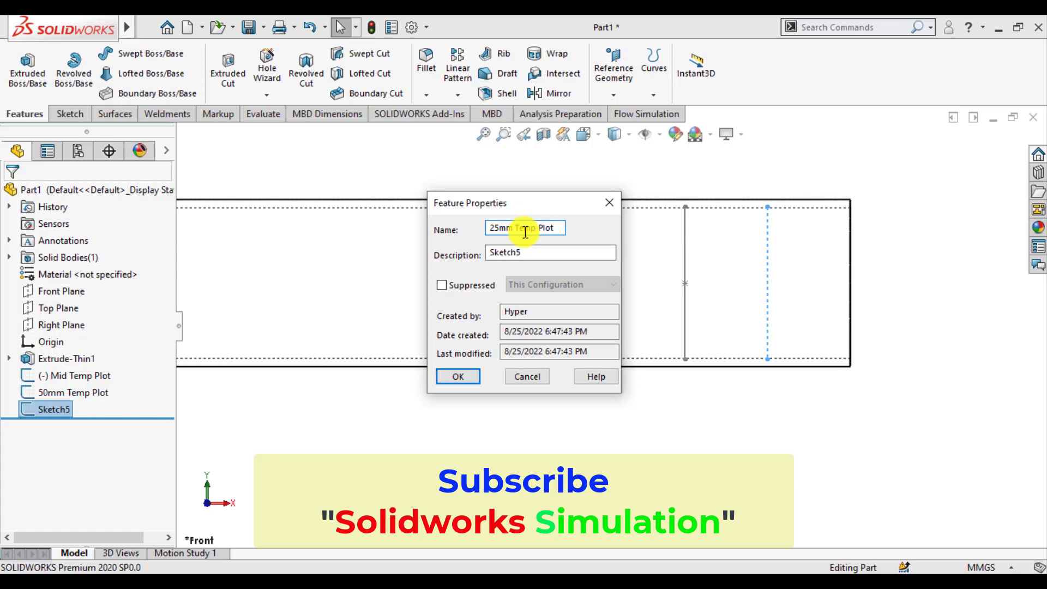
pyautogui.click(464, 376)
pyautogui.click(483, 435)
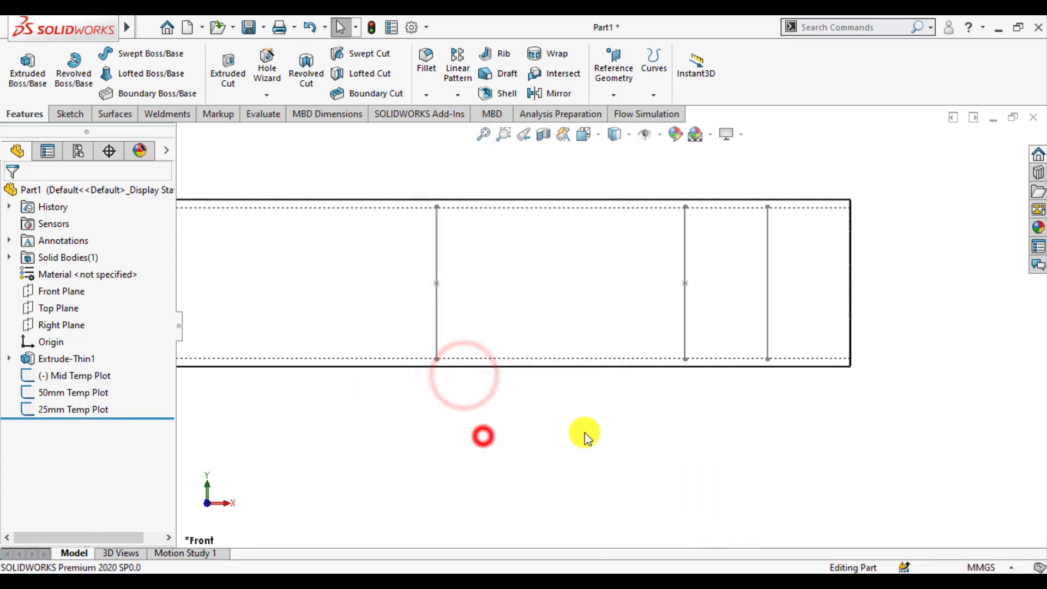
# Step: Change the display style to shaded and rotate the tube into a 3D view
pyautogui.scroll(3, 546, 409)
pyautogui.click(627, 136)
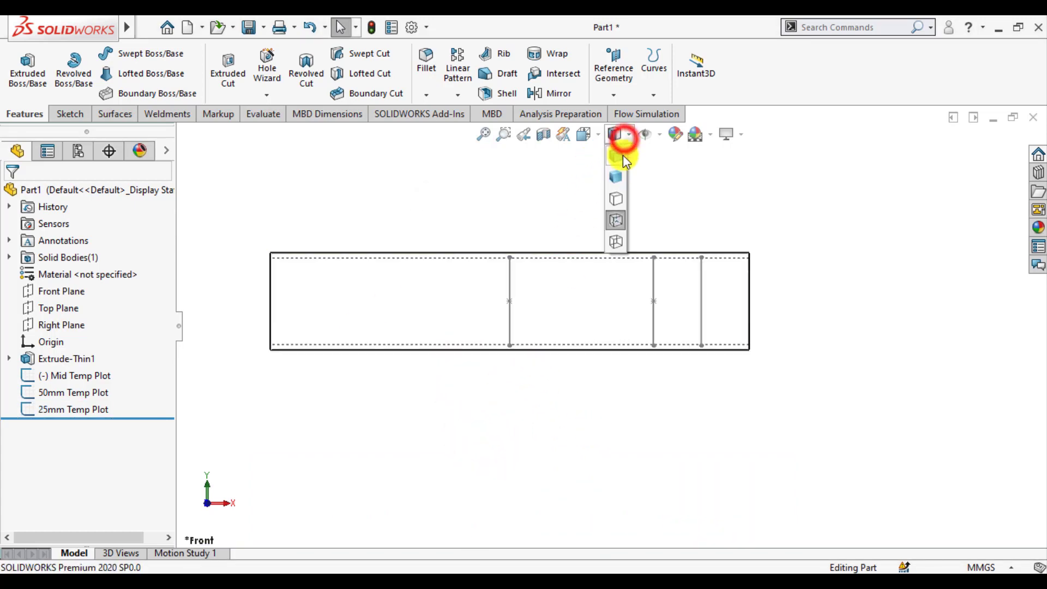
pyautogui.click(618, 156)
pyautogui.moveTo(587, 195)
pyautogui.mouseDown(button='middle')
pyautogui.moveTo(515, 254)
pyautogui.moveTo(554, 244)
pyautogui.moveTo(533, 358)
pyautogui.moveTo(491, 320)
pyautogui.moveTo(304, 315)
pyautogui.mouseUp(button='middle')
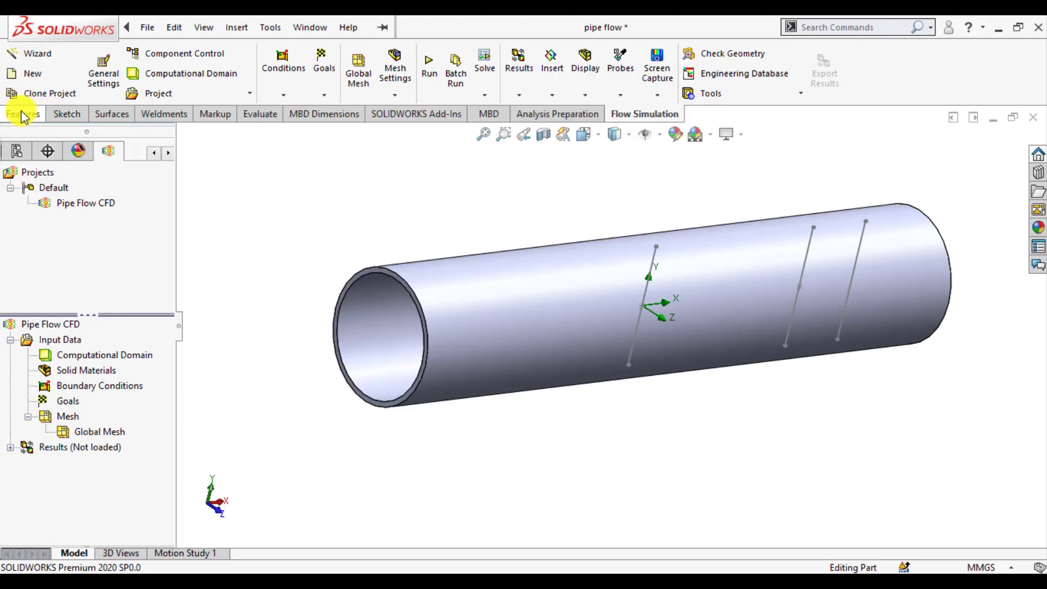
# Step: Start the Flow Simulation Wizard and name the project Pipe Flow
pyautogui.click(22, 113)
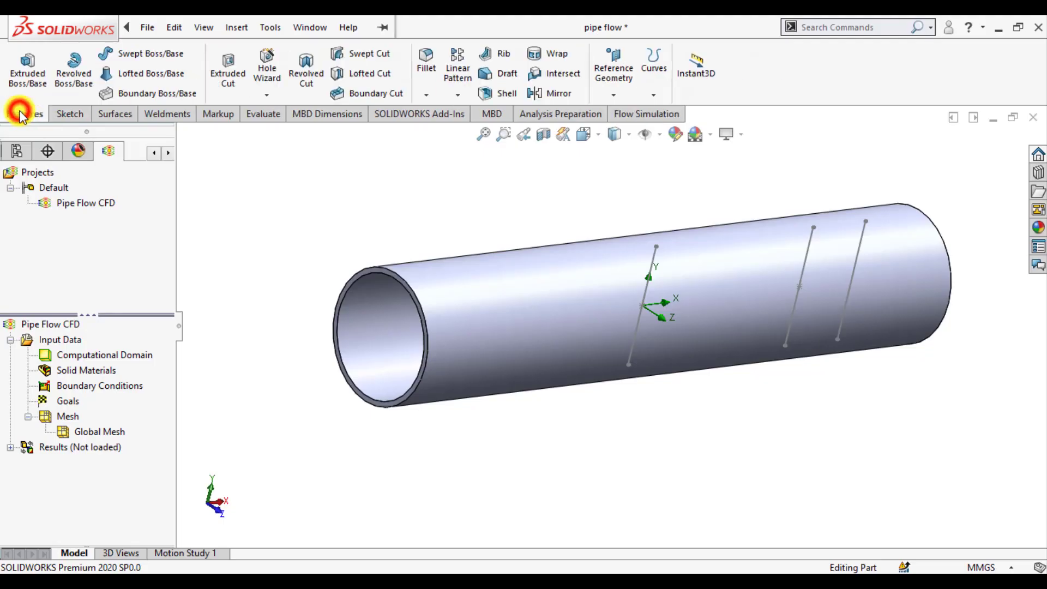
pyautogui.click(637, 115)
pyautogui.click(47, 63)
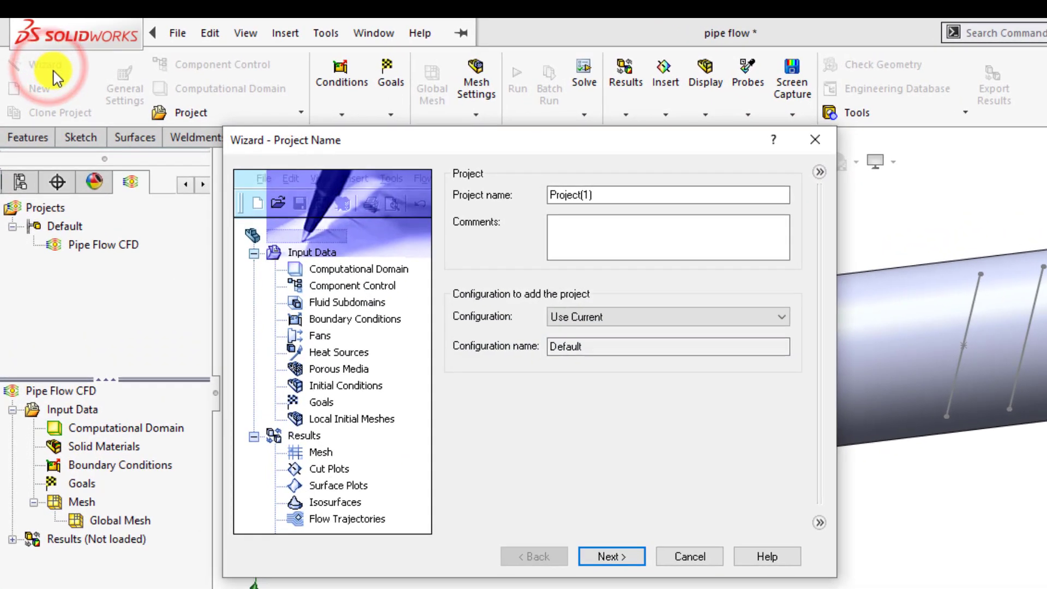
pyautogui.doubleClick(603, 194)
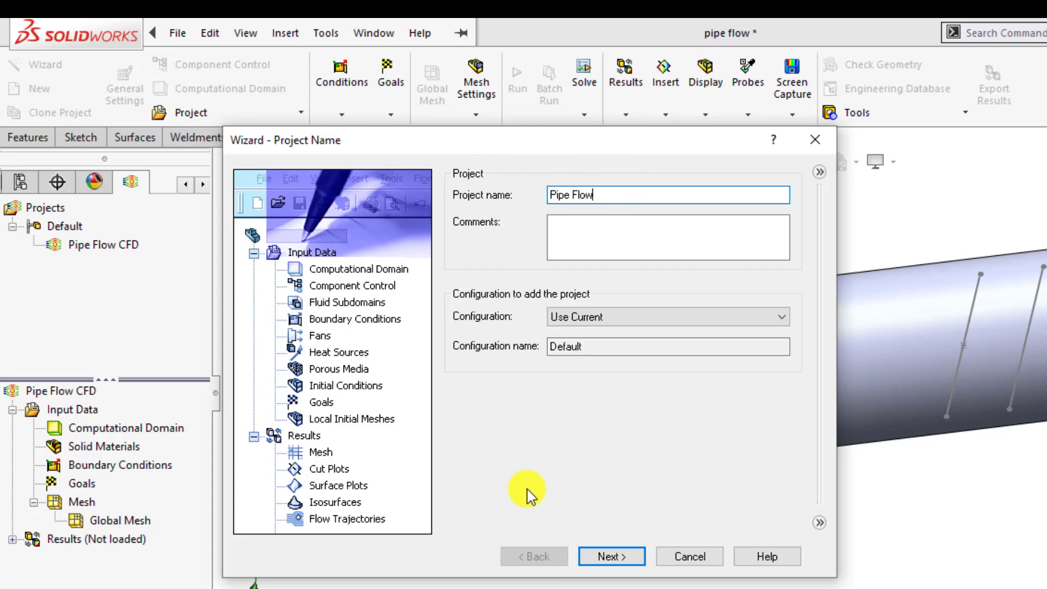
pyautogui.click(610, 557)
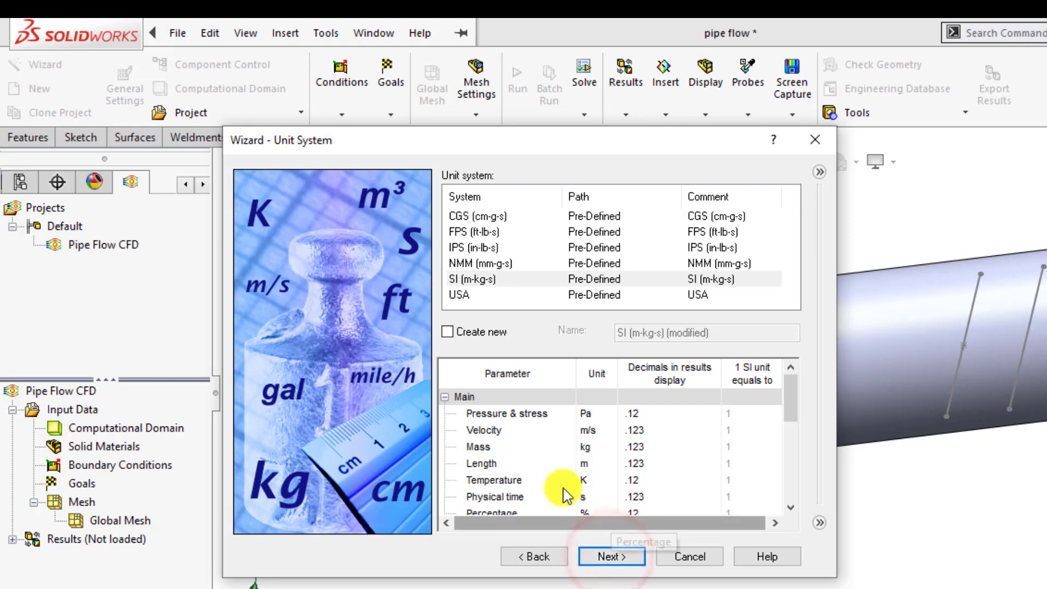
# Step: Set the temperature unit to °C and enable heat conduction in solids for the internal analysis
pyautogui.click(584, 480)
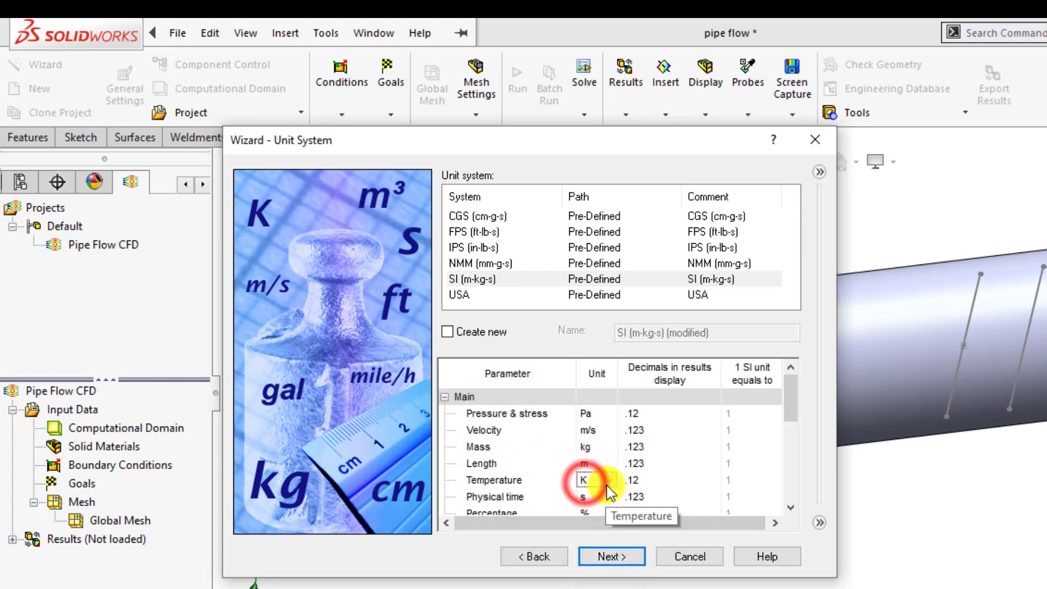
pyautogui.click(610, 498)
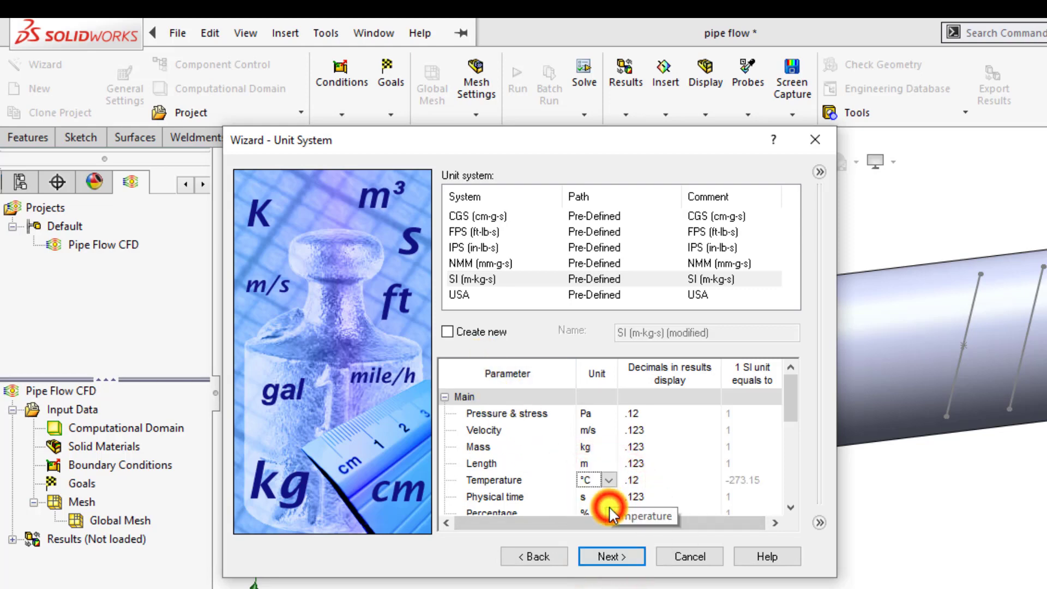
pyautogui.click(609, 557)
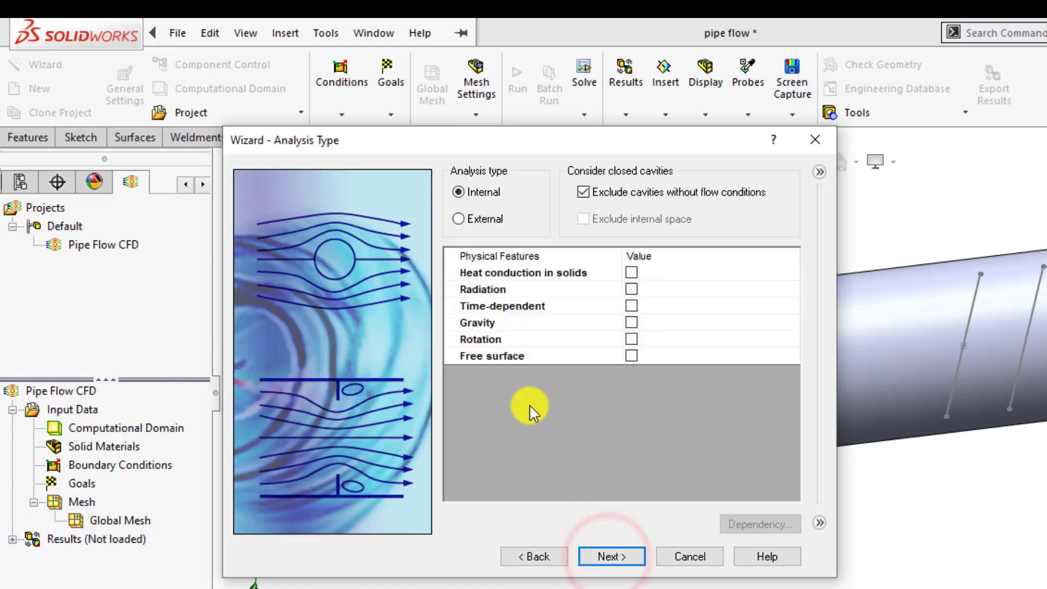
pyautogui.click(631, 272)
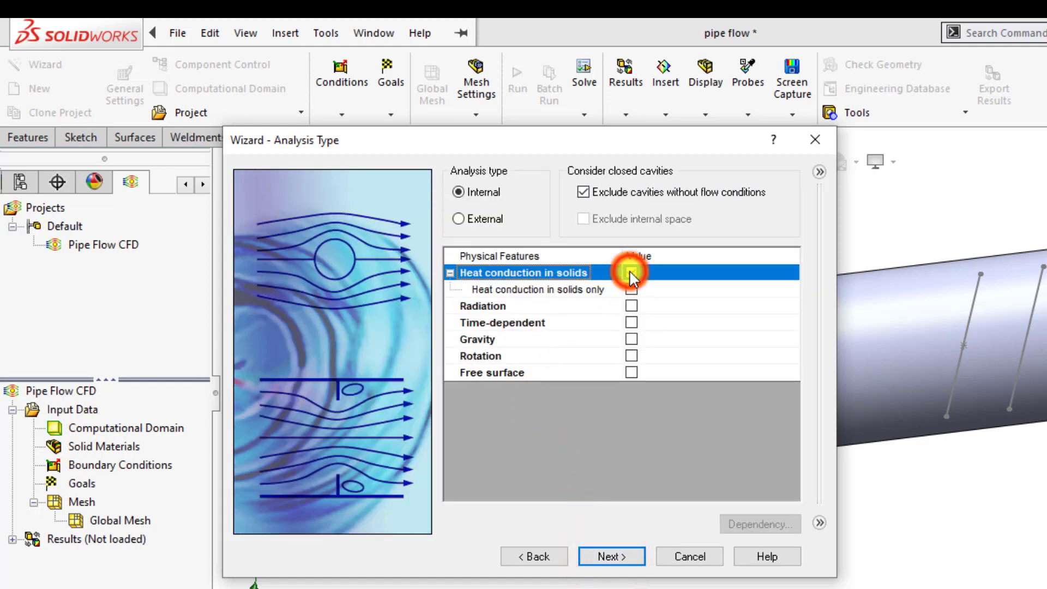
pyautogui.click(606, 557)
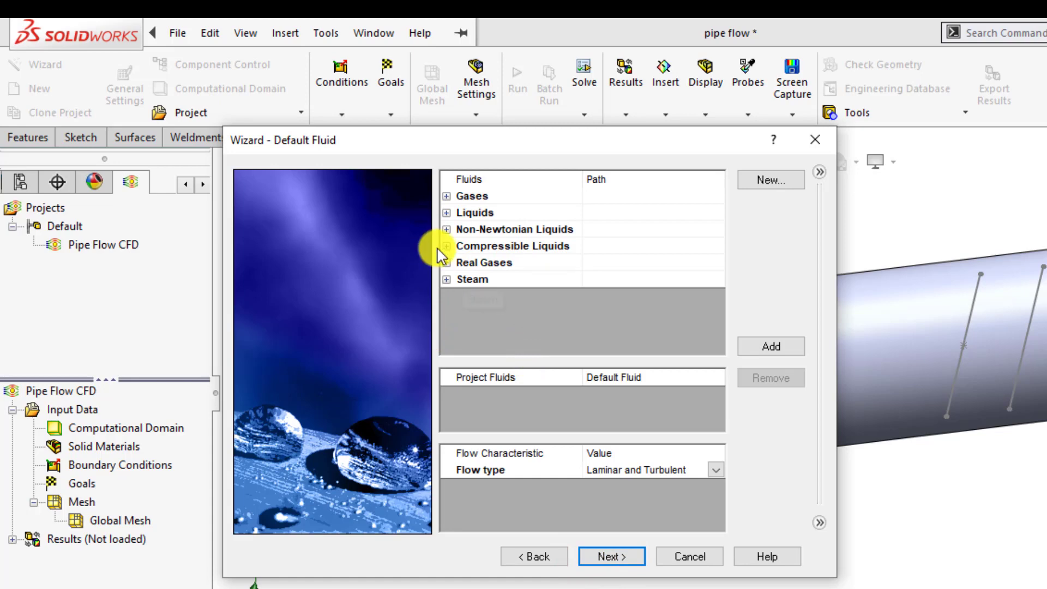
# Step: Add Water from the liquids list as the project fluid
pyautogui.click(446, 213)
pyautogui.scroll(-5, 479, 252)
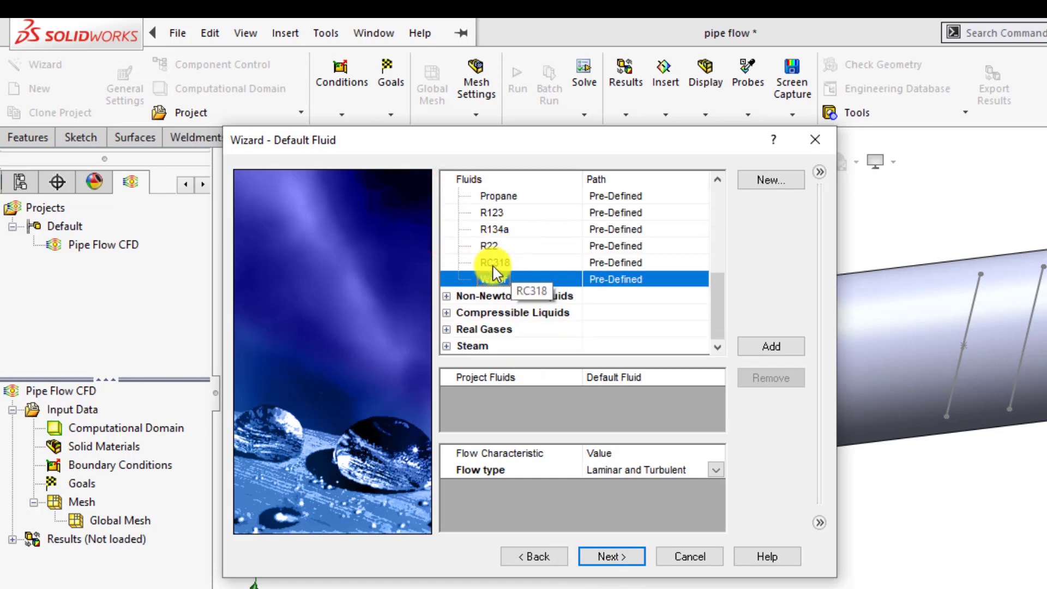
pyautogui.click(764, 348)
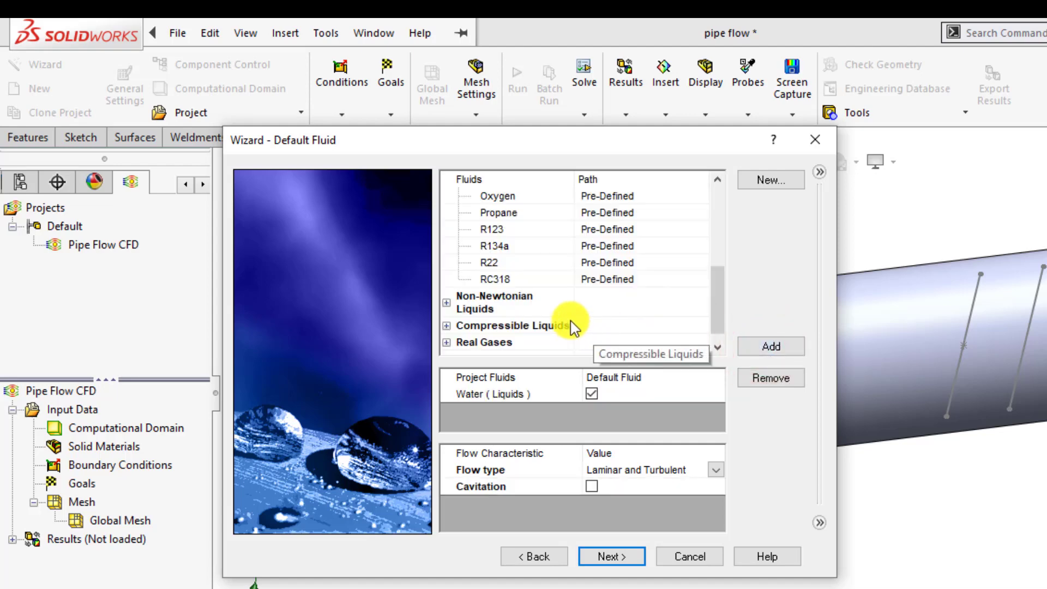
# Step: Continue past the fluid page and choose Alloy 42 from the predefined alloys as the default solid
pyautogui.click(606, 556)
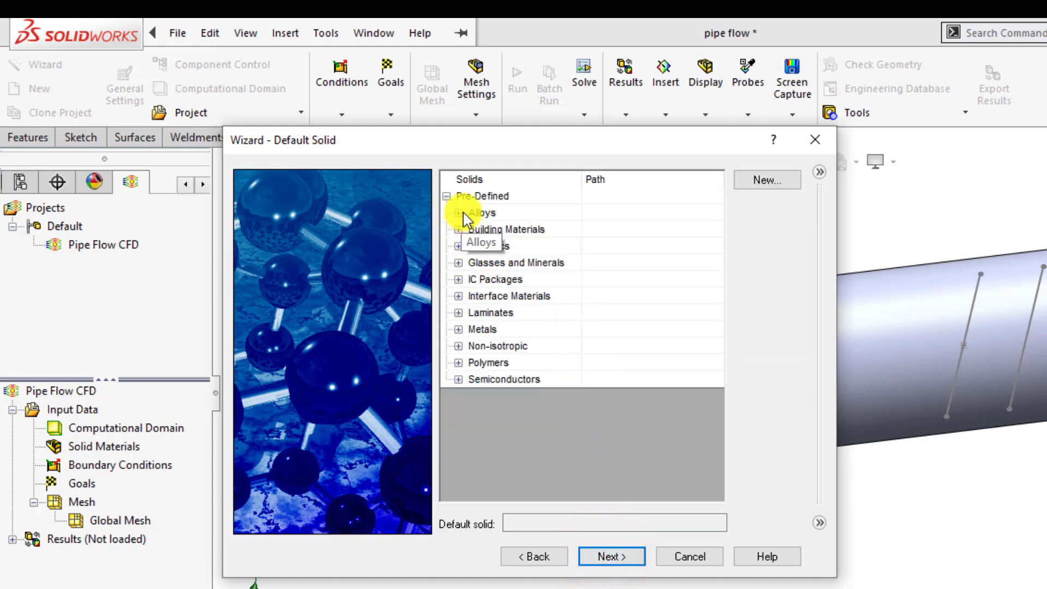
pyautogui.click(460, 213)
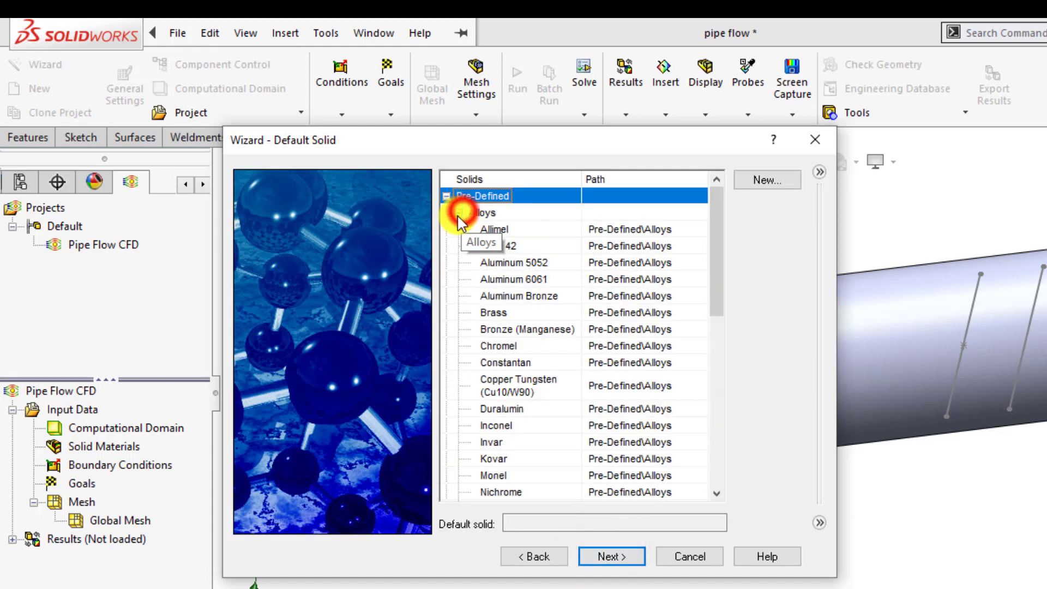
pyautogui.click(509, 246)
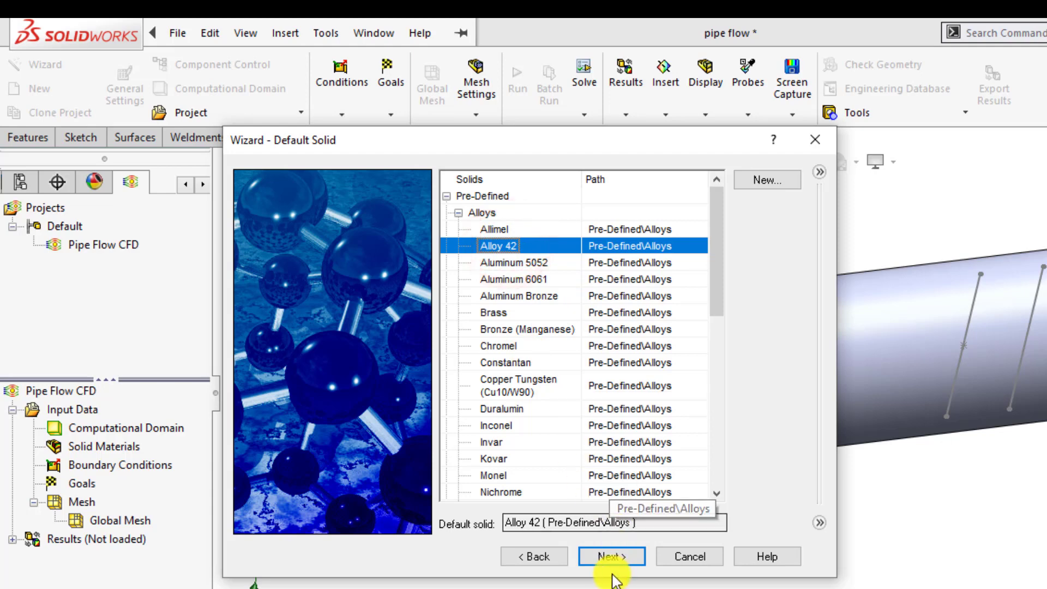
pyautogui.click(614, 557)
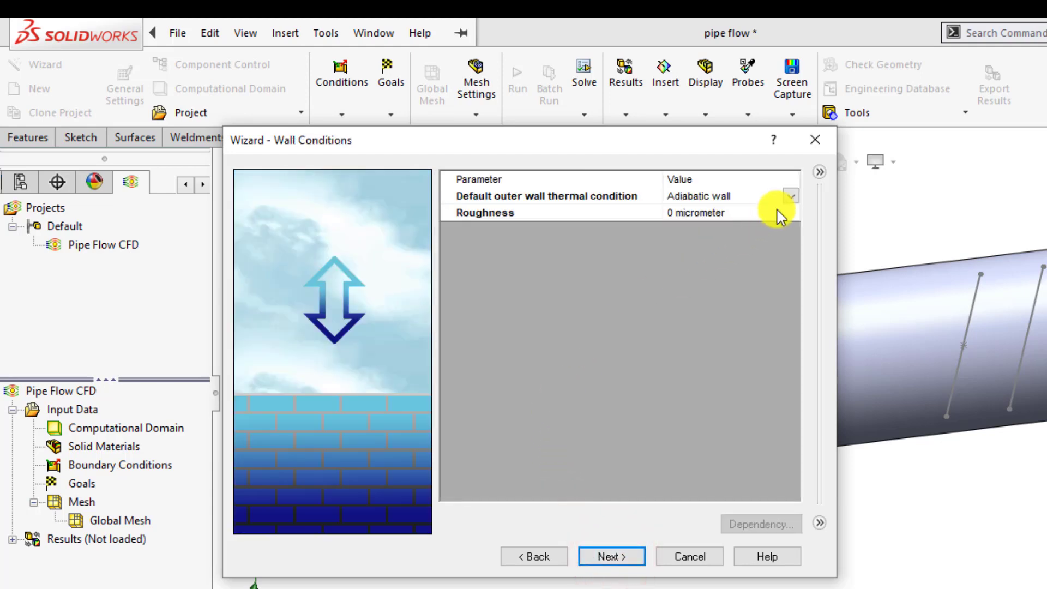
# Step: Set the default outer wall thermal condition to Wall temperature with 40 °C and continue
pyautogui.click(789, 198)
pyautogui.click(790, 196)
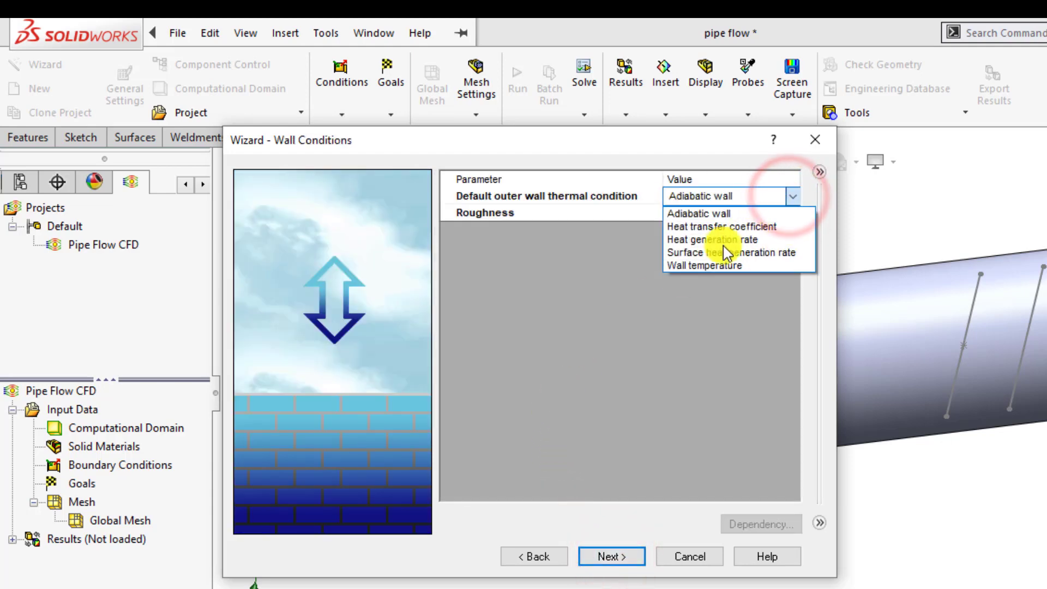
pyautogui.click(705, 264)
pyautogui.click(705, 211)
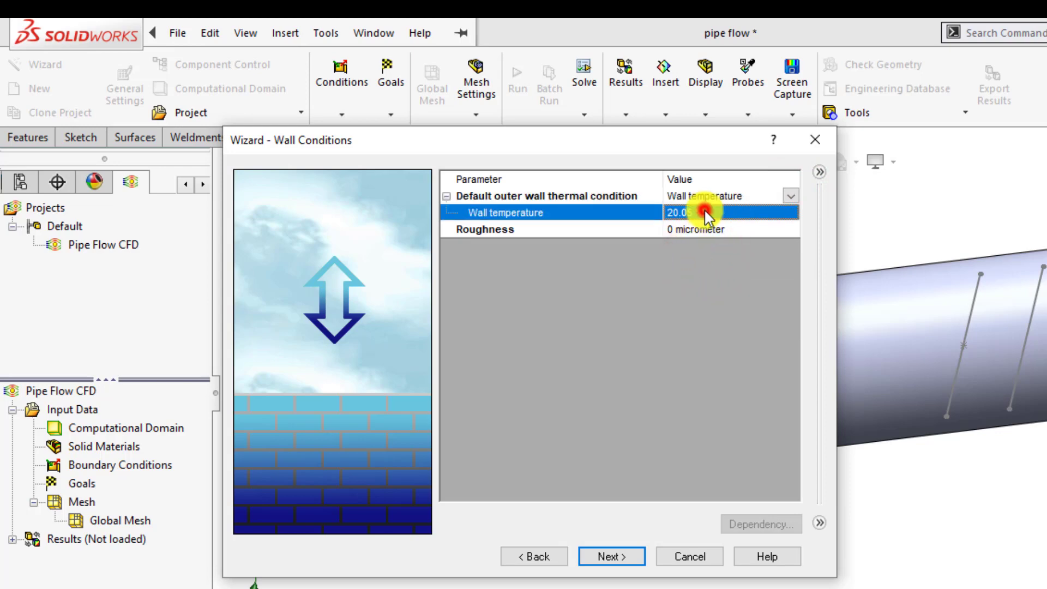
pyautogui.write('40')
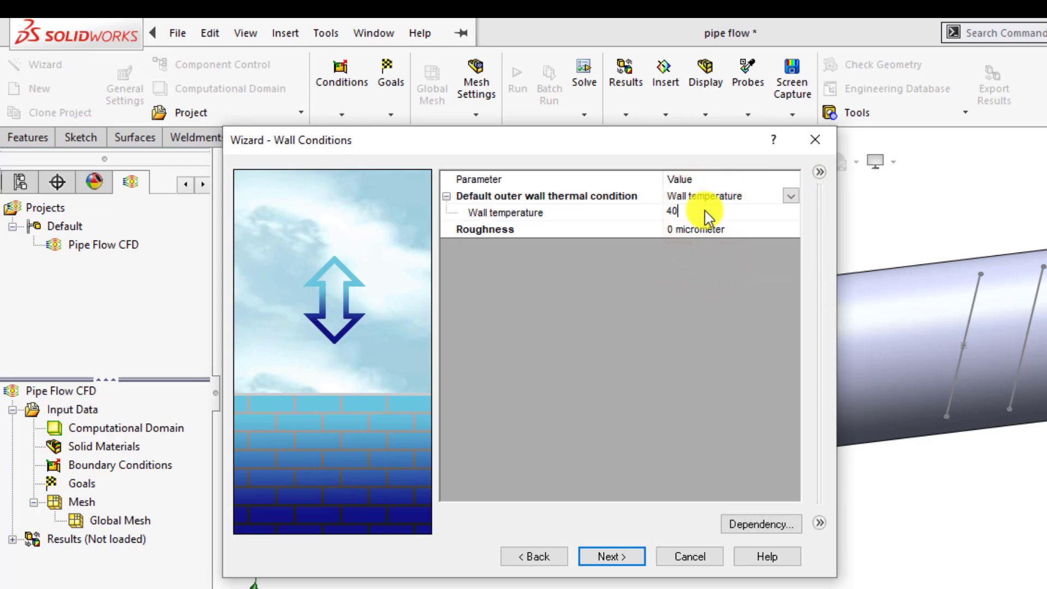
pyautogui.press('Return')
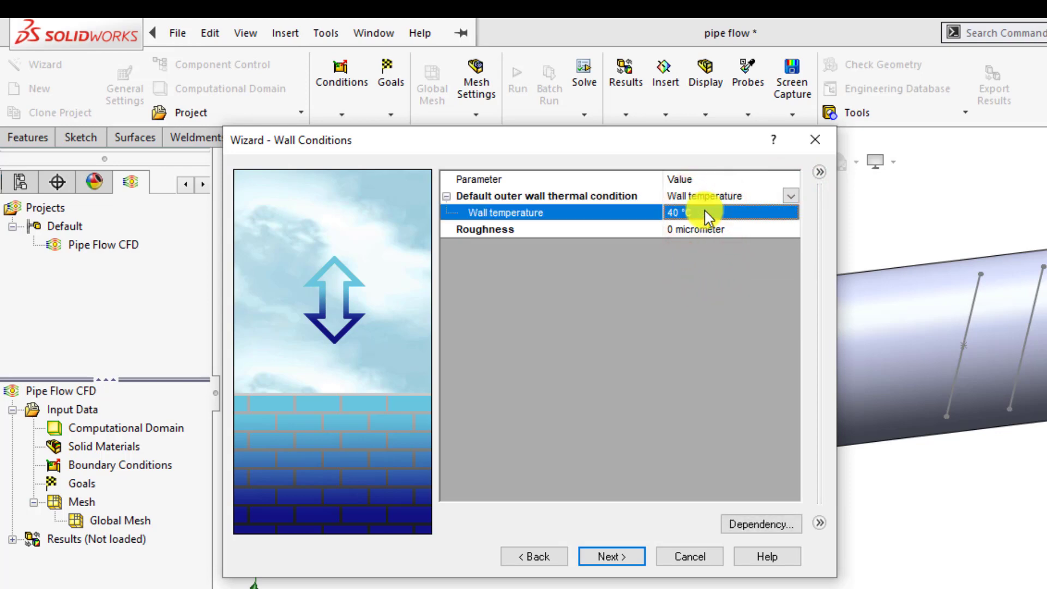
pyautogui.click(611, 557)
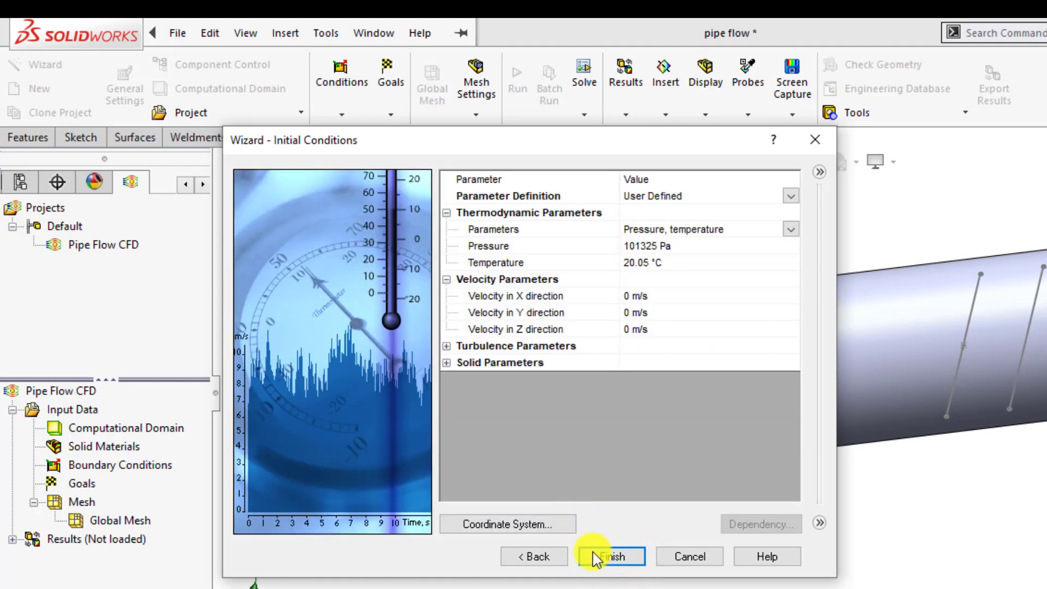
# Step: Finish the wizard with the default initial conditions and open the Create Lids tool
pyautogui.click(612, 558)
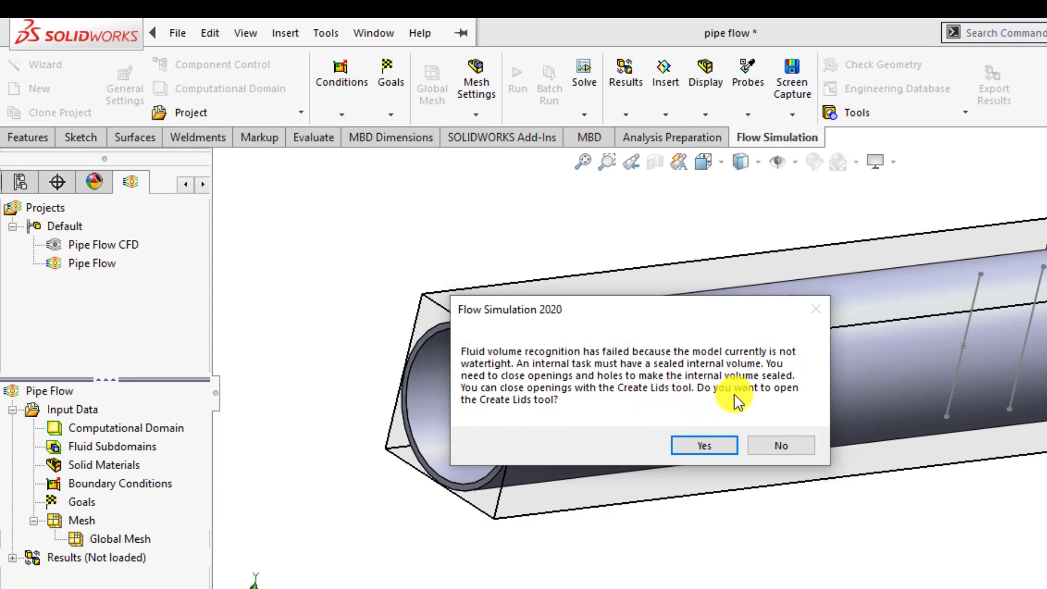
pyautogui.click(707, 447)
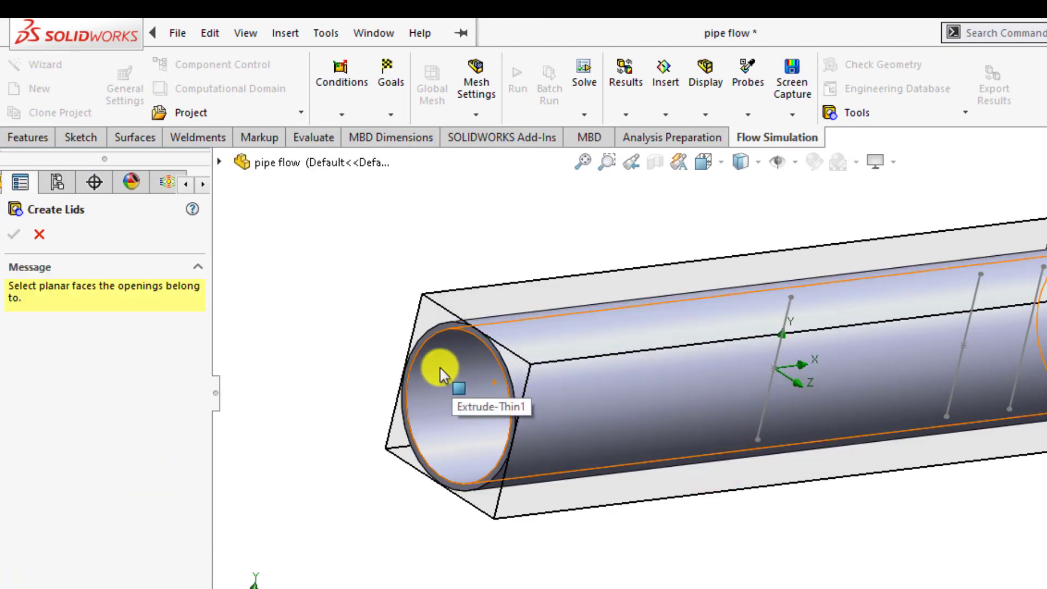
# Step: Select the planar end faces at both open ends of the tube for lids
pyautogui.scroll(-2, 440, 368)
pyautogui.scroll(-2, 440, 366)
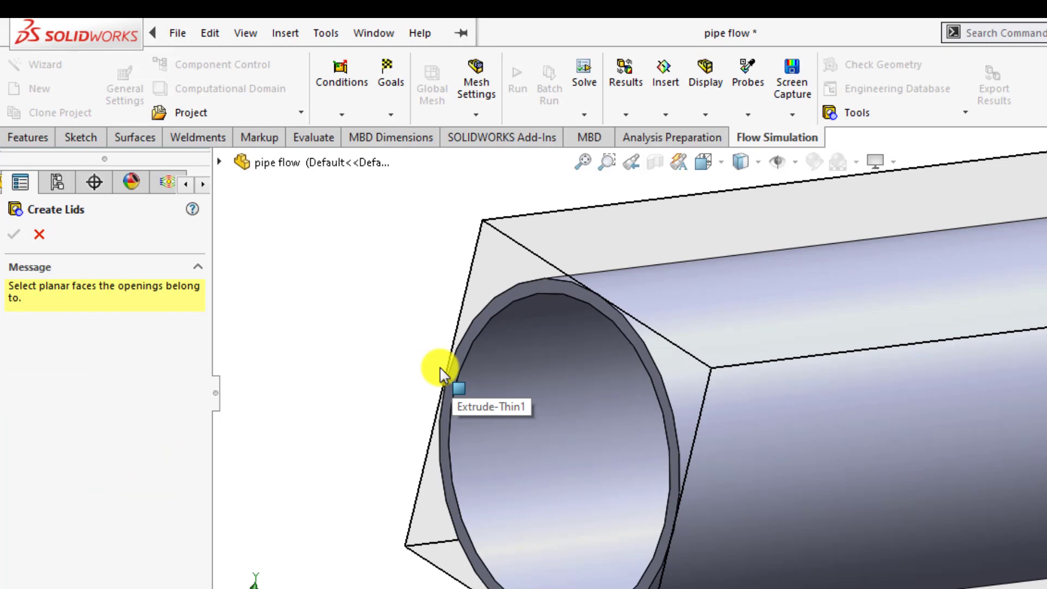
pyautogui.click(475, 324)
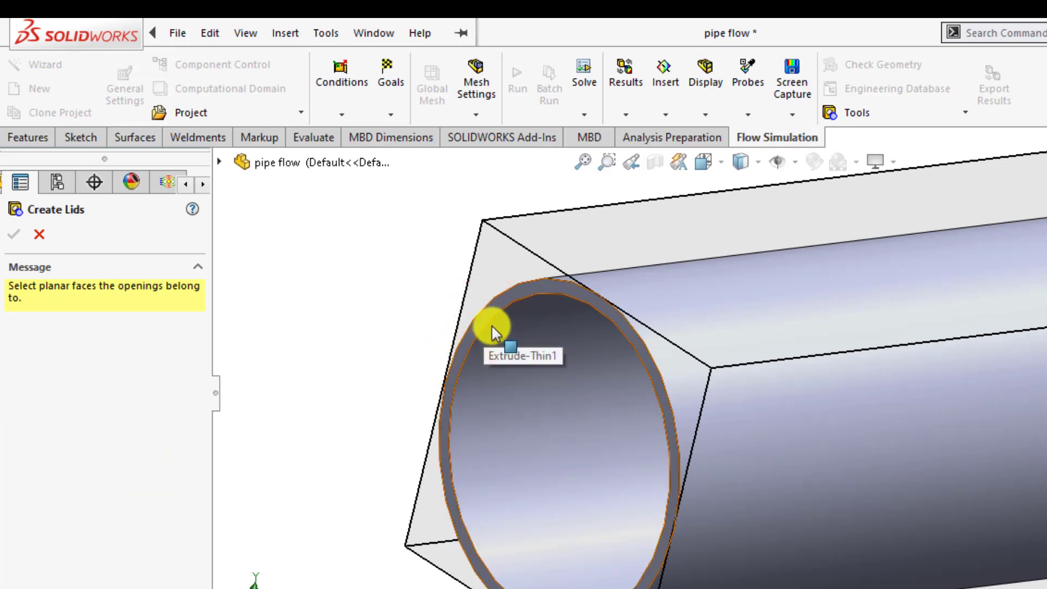
pyautogui.click(506, 296)
pyautogui.scroll(6, 673, 343)
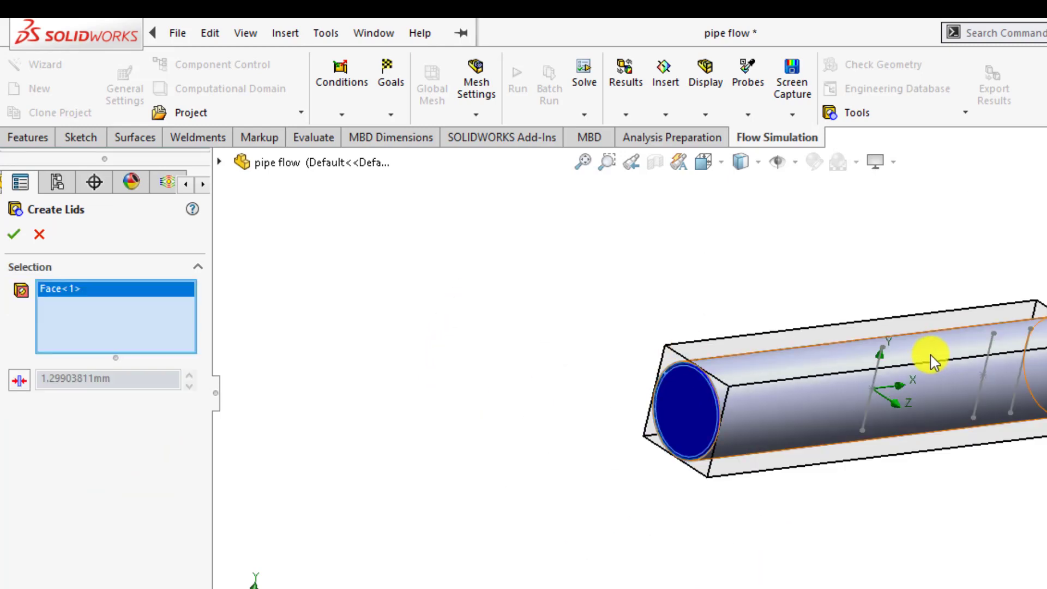
pyautogui.moveTo(932, 358); pyautogui.dragTo(1019, 427, button='middle')
pyautogui.scroll(-5, 984, 362)
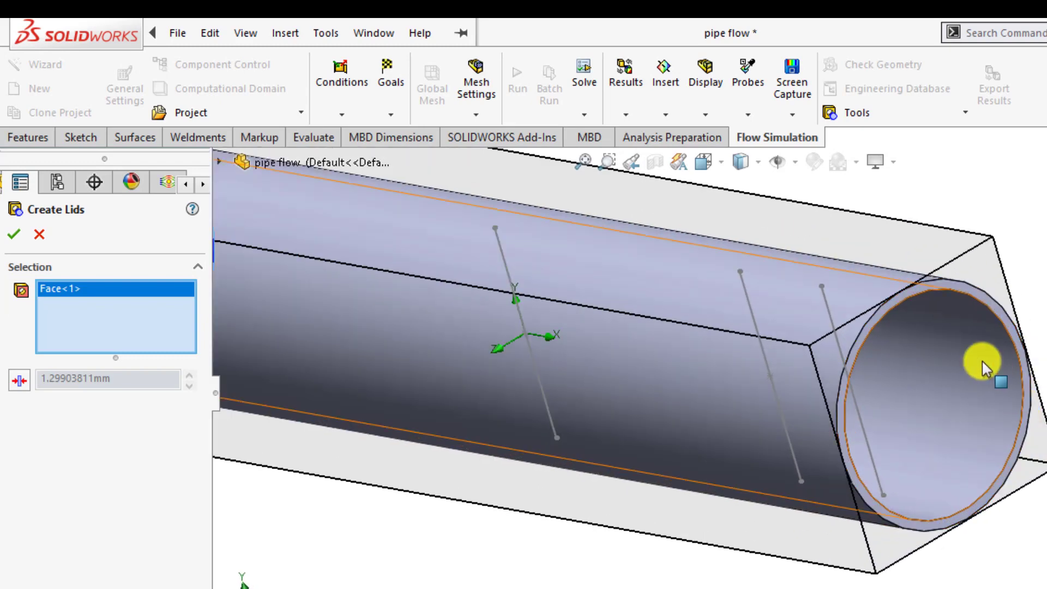
pyautogui.click(960, 291)
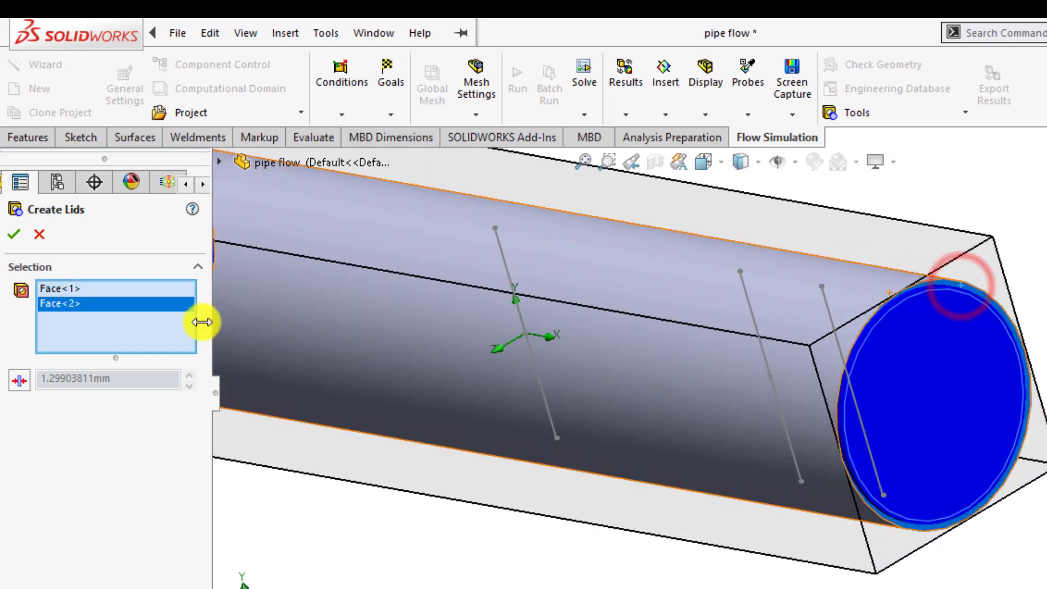
# Step: Set the lid thickness to 2 mm, create the lids, and reset the computational domain
pyautogui.click(20, 380)
pyautogui.doubleClick(122, 375)
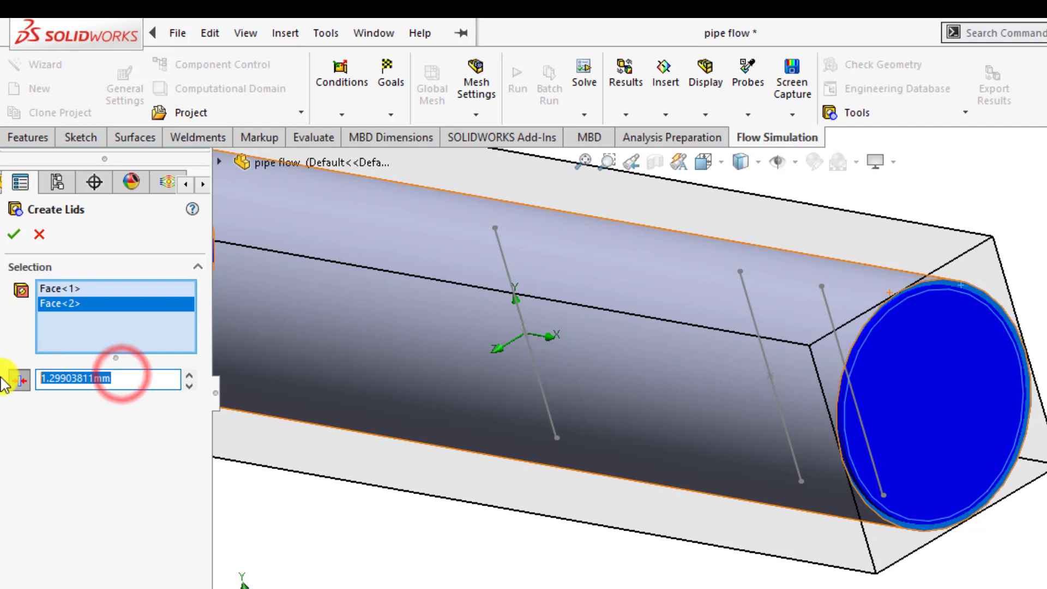
pyautogui.write('2')
pyautogui.press('Tab')
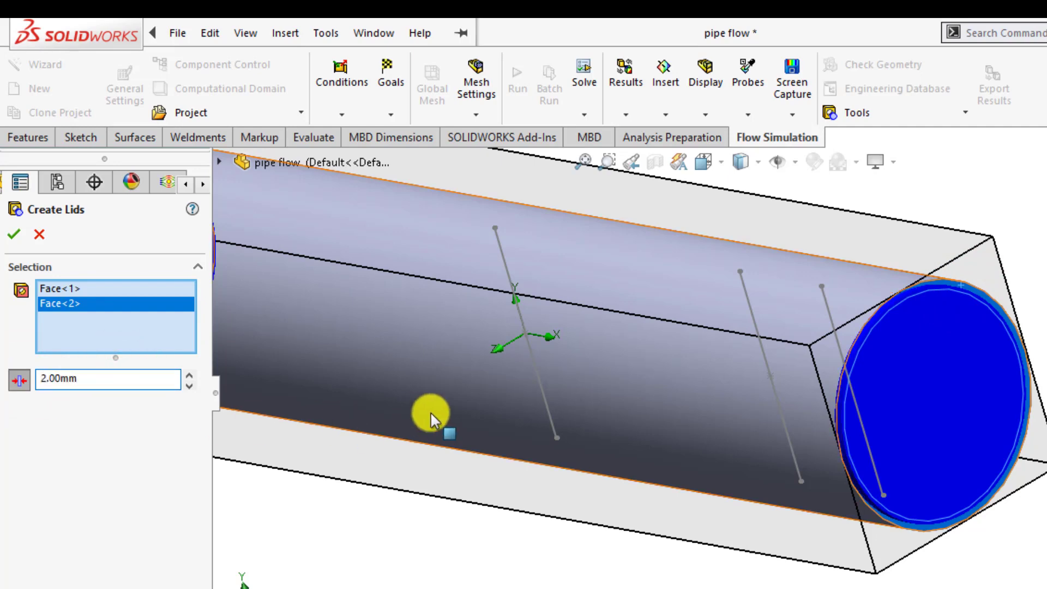
pyautogui.moveTo(428, 414); pyautogui.dragTo(535, 386, button='middle')
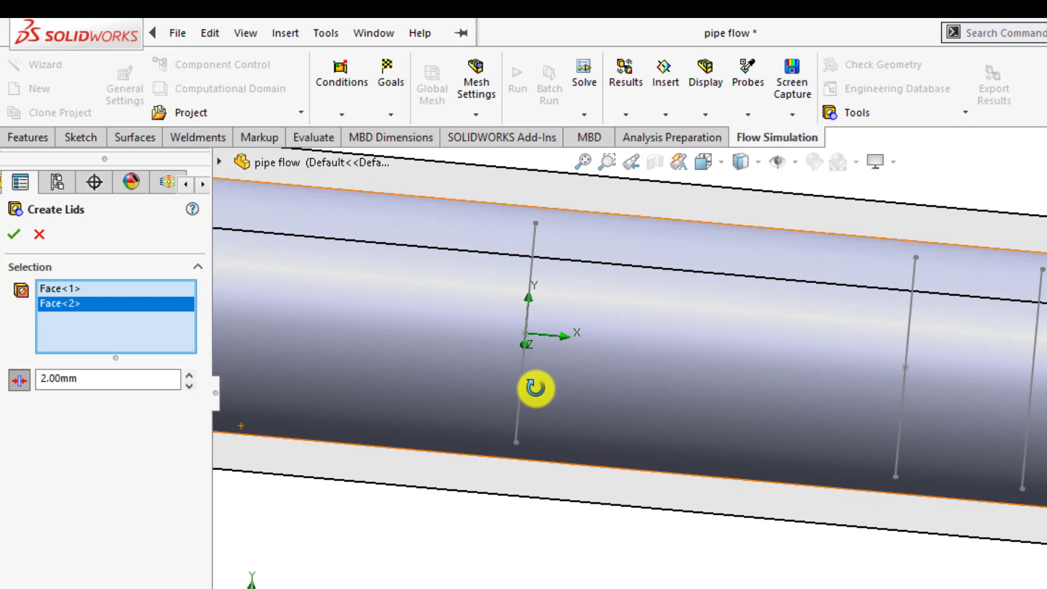
pyautogui.click(22, 382)
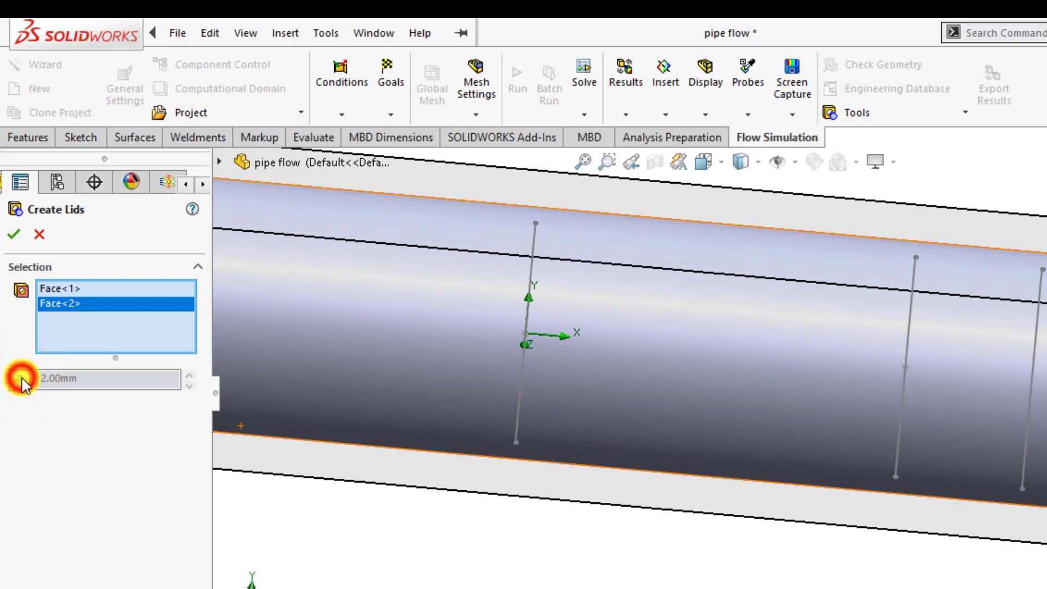
pyautogui.click(15, 236)
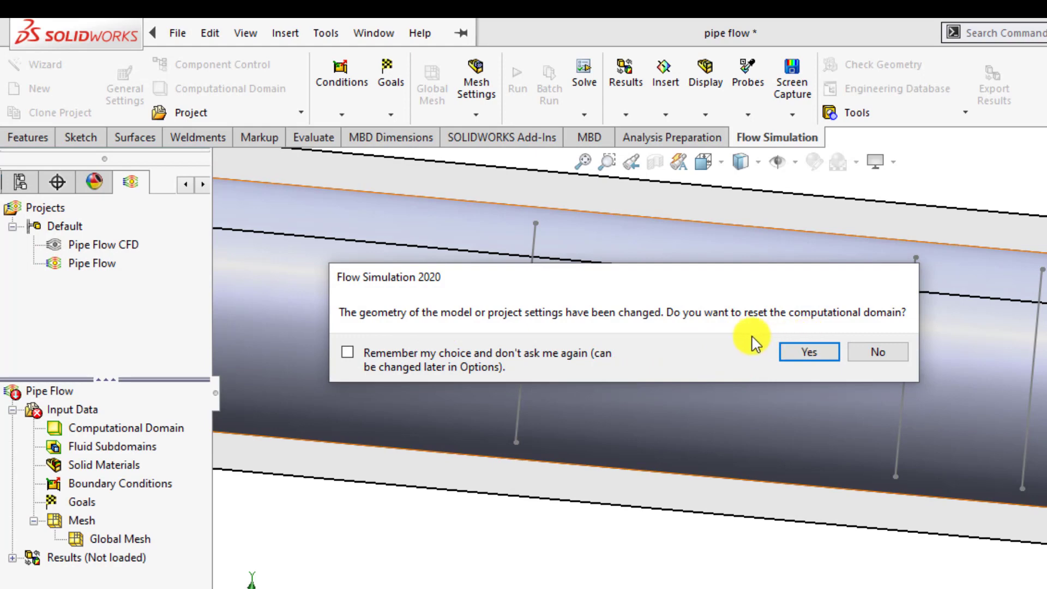
pyautogui.click(797, 352)
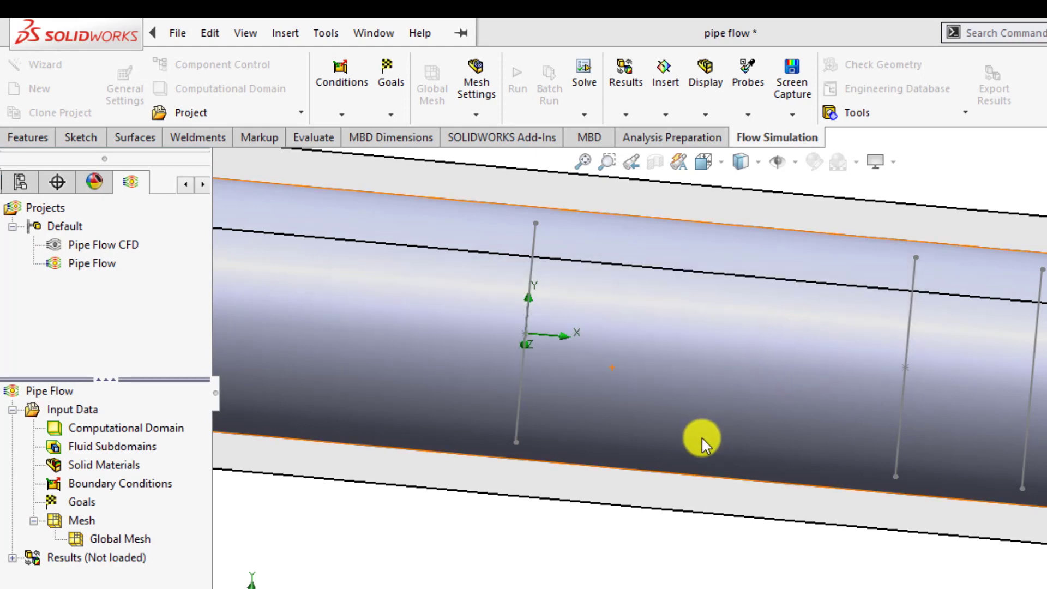
# Step: Hide the computational domain box around the tube
pyautogui.scroll(5, 677, 482)
pyautogui.moveTo(682, 441)
pyautogui.mouseDown(button='middle')
pyautogui.moveTo(636, 412)
pyautogui.moveTo(697, 411)
pyautogui.moveTo(701, 448)
pyautogui.mouseUp(button='middle')
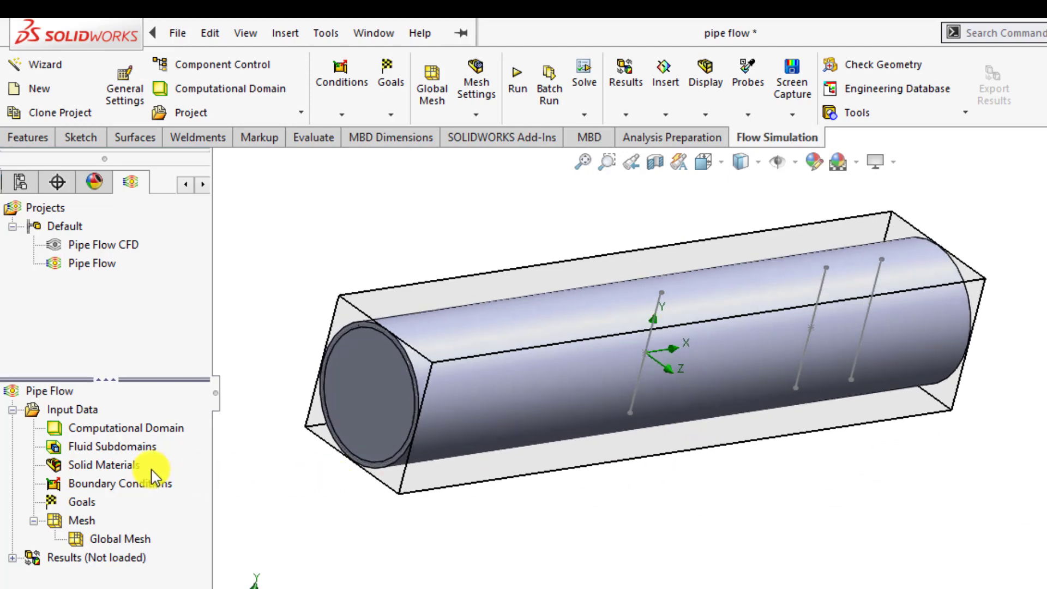
pyautogui.rightClick(136, 429)
pyautogui.click(164, 467)
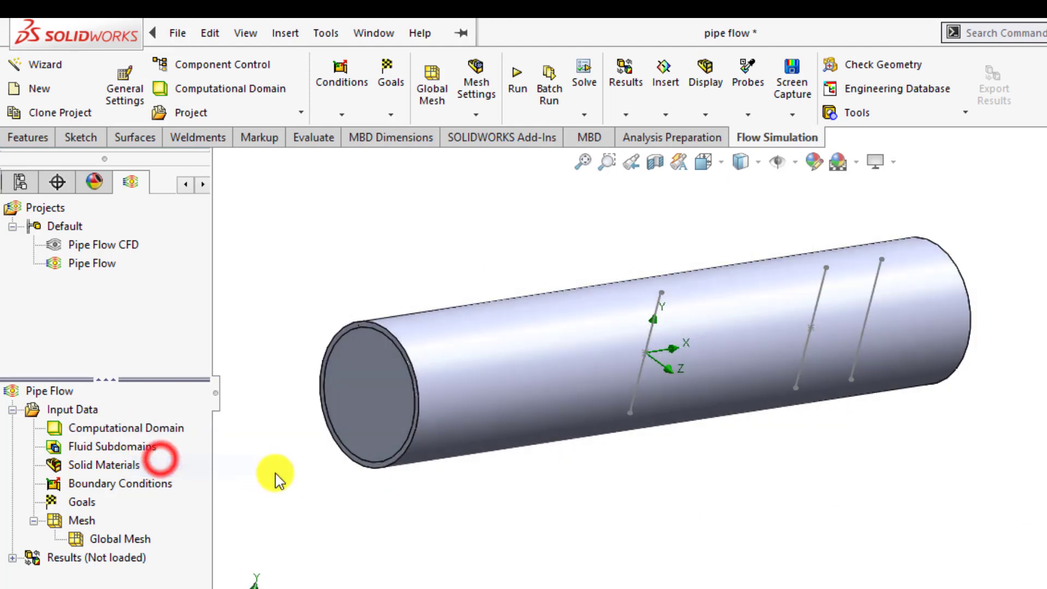
pyautogui.scroll(-2, 262, 487)
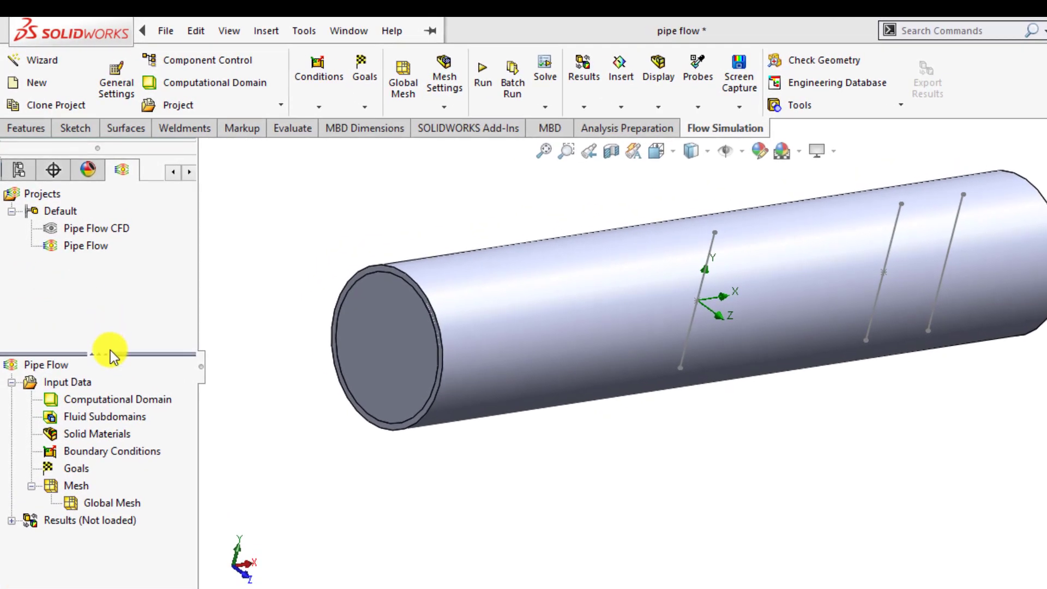
# Step: Insert an Inlet Mass Flow boundary condition on the inner face of the near-end lid only
pyautogui.rightClick(105, 452)
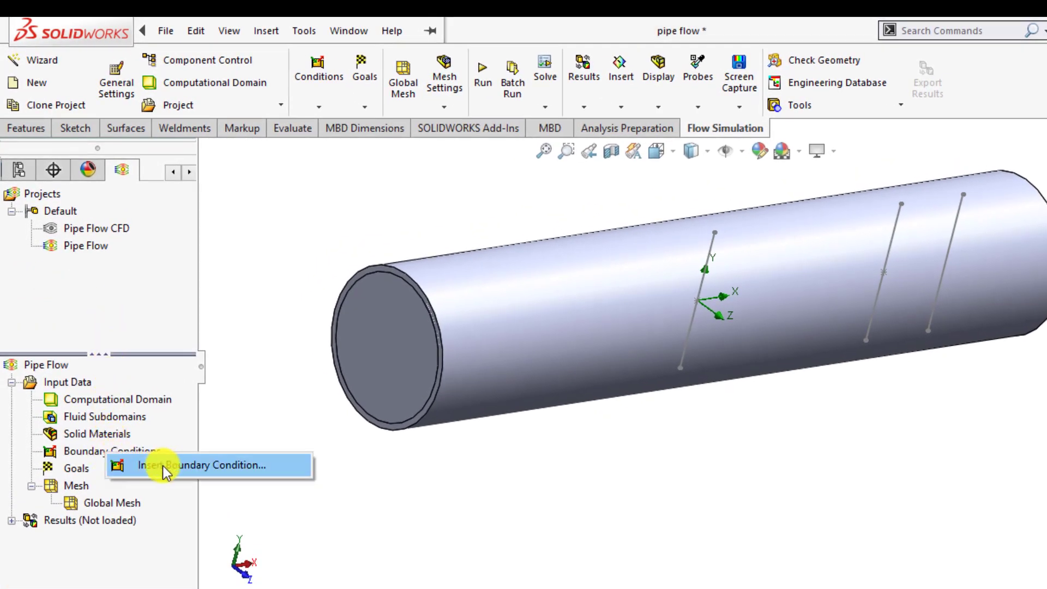
pyautogui.click(162, 465)
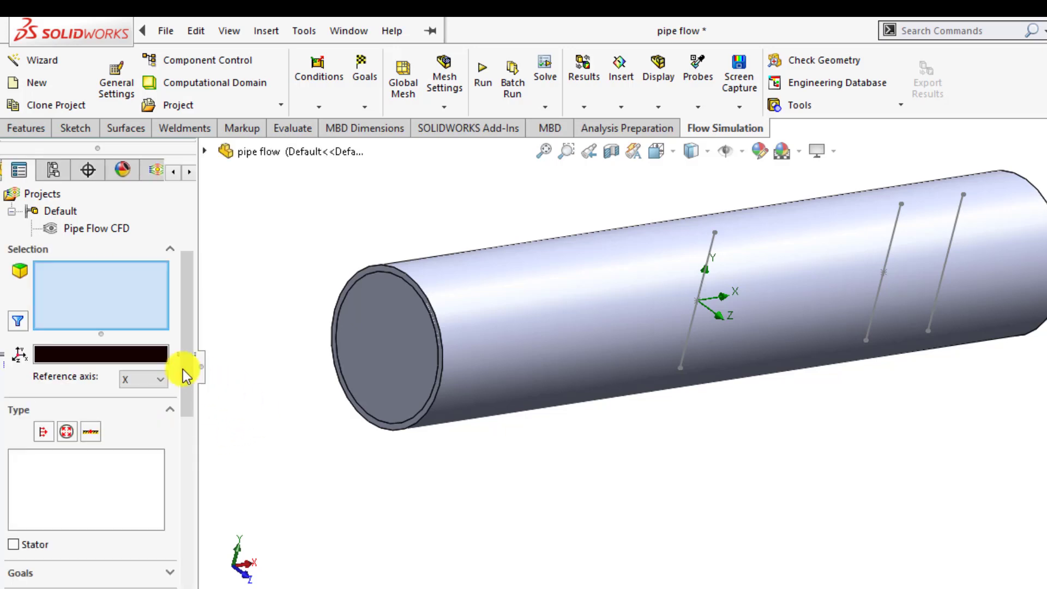
pyautogui.click(389, 367)
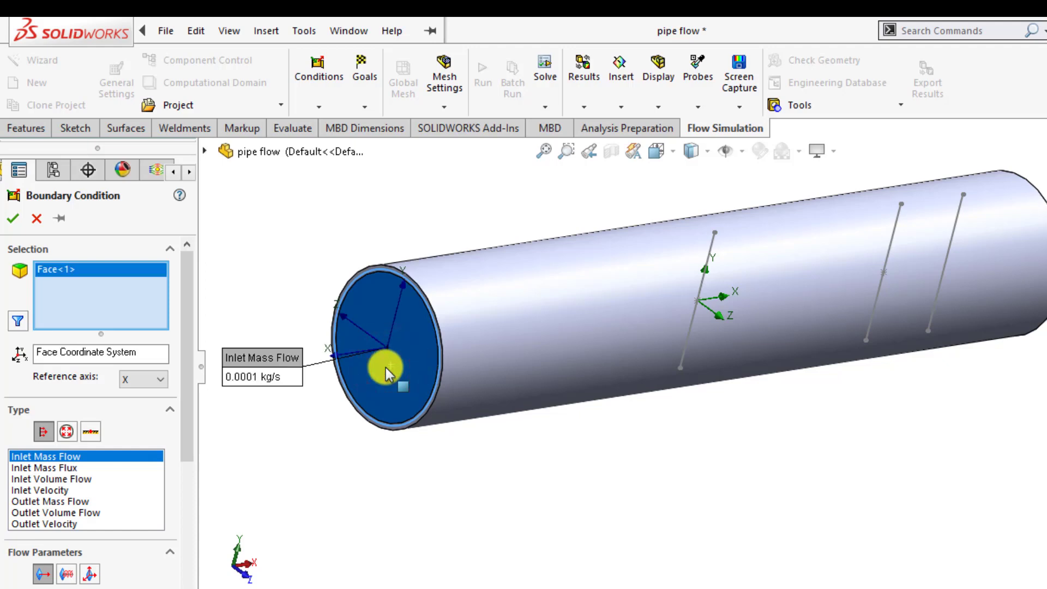
pyautogui.rightClick(385, 368)
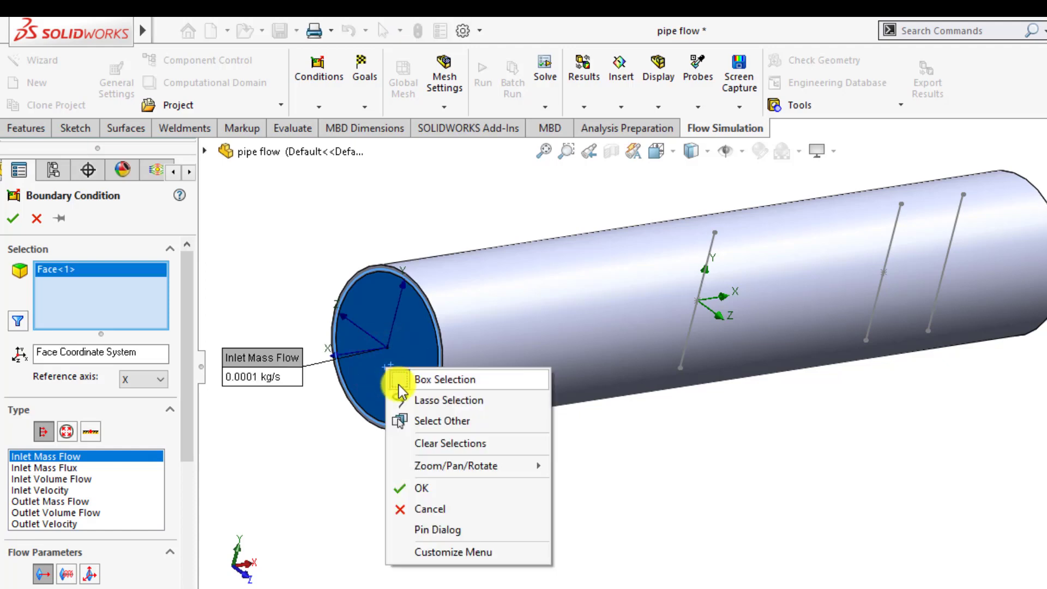
pyautogui.click(424, 422)
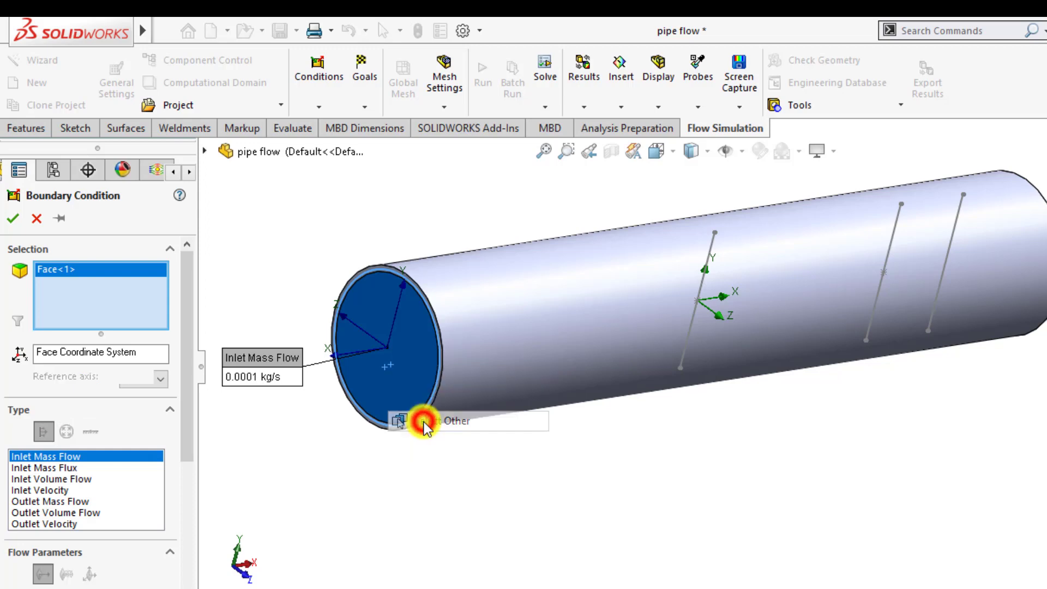
pyautogui.click(399, 385)
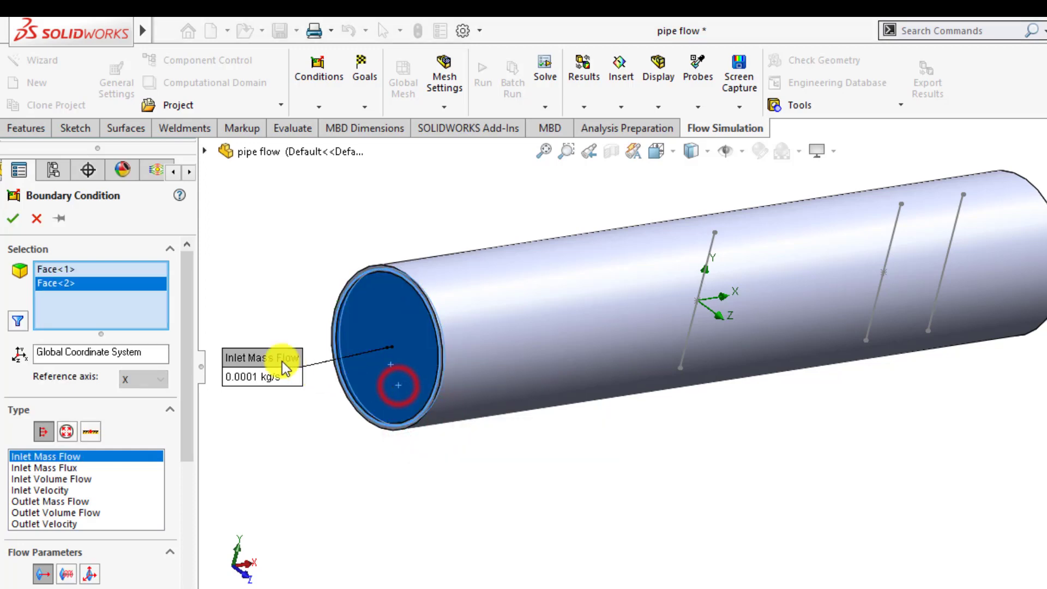
pyautogui.rightClick(52, 270)
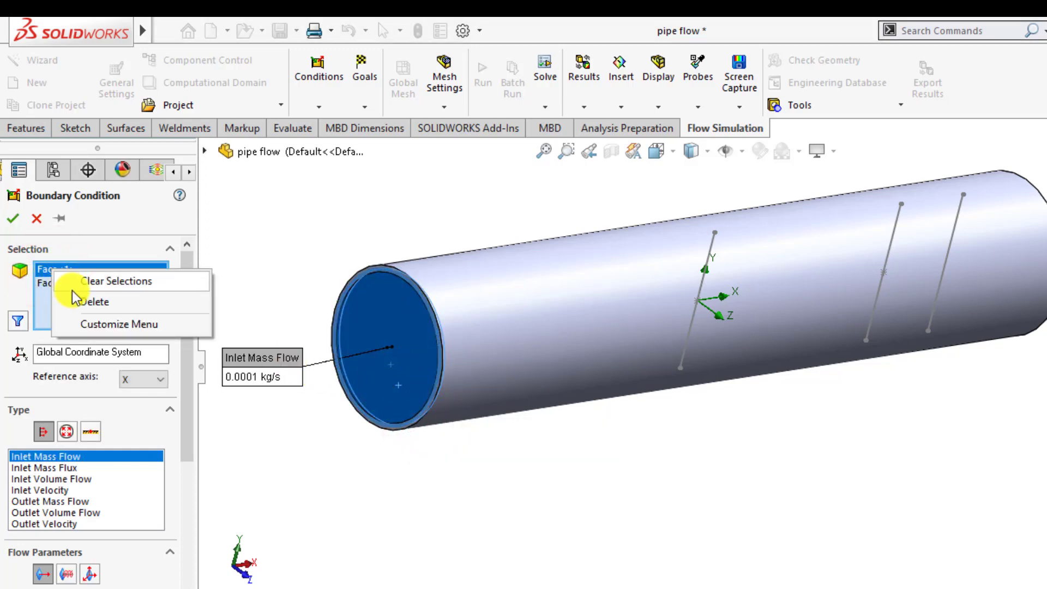
pyautogui.click(87, 301)
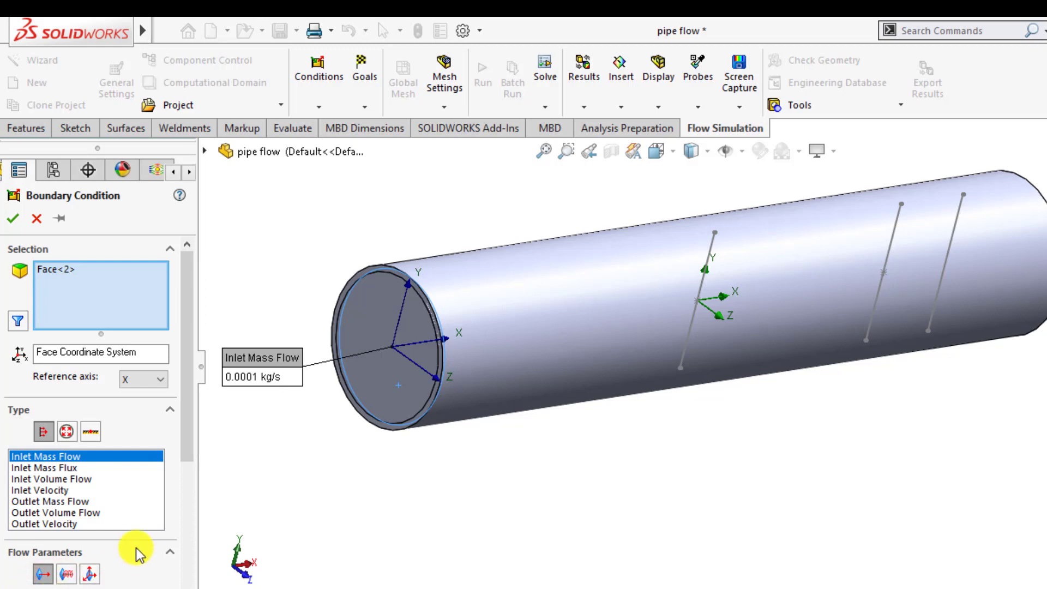
# Step: Set the inlet fluid temperature to 20 °C and confirm the Inlet Mass Flow condition
pyautogui.moveTo(187, 453); pyautogui.dragTo(189, 549)
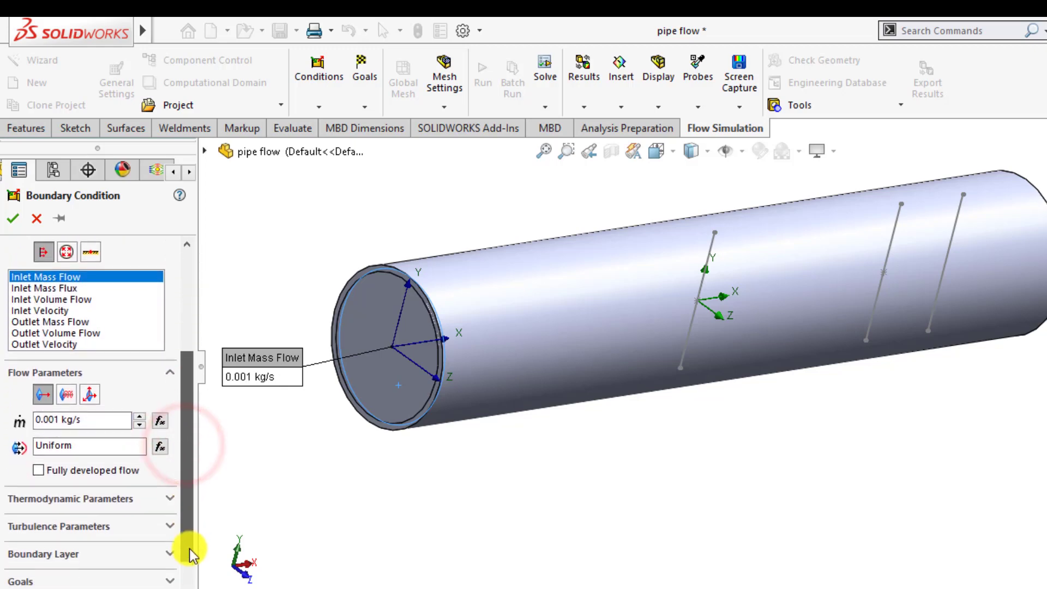
pyautogui.click(70, 498)
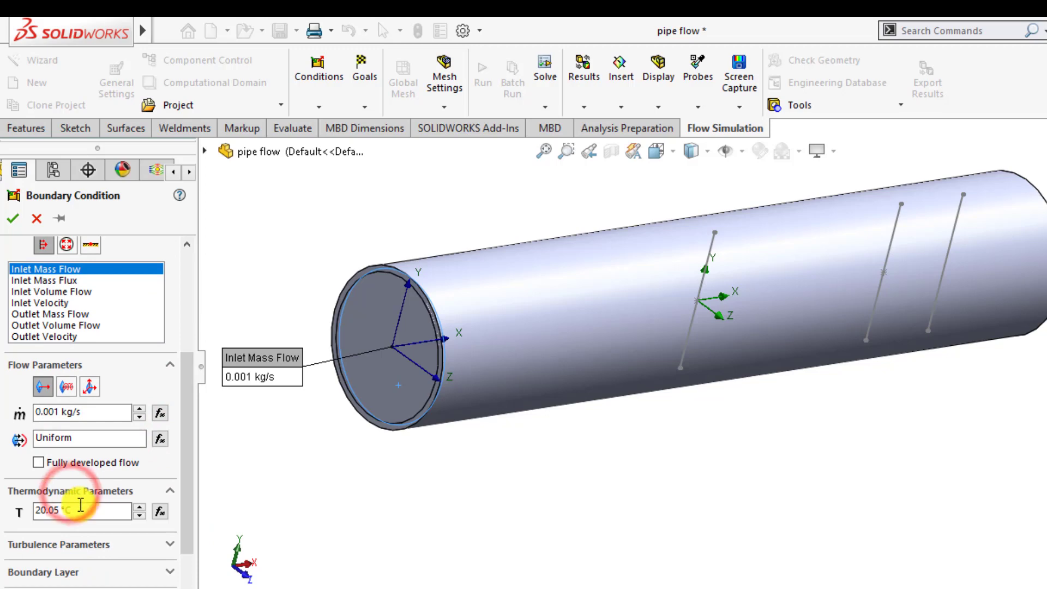
pyautogui.doubleClick(81, 507)
pyautogui.write('20')
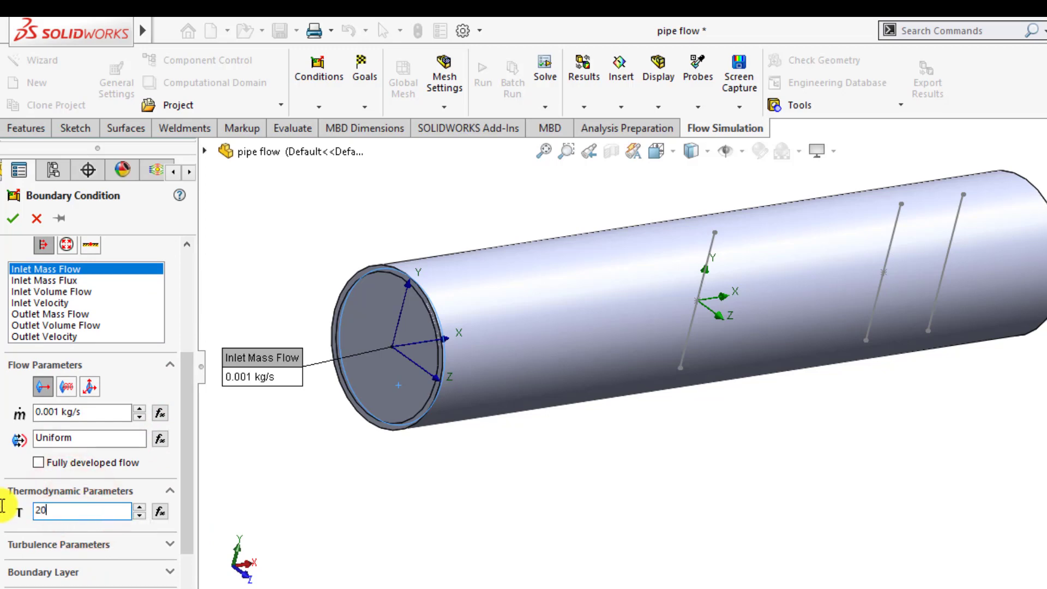
pyautogui.press('Return')
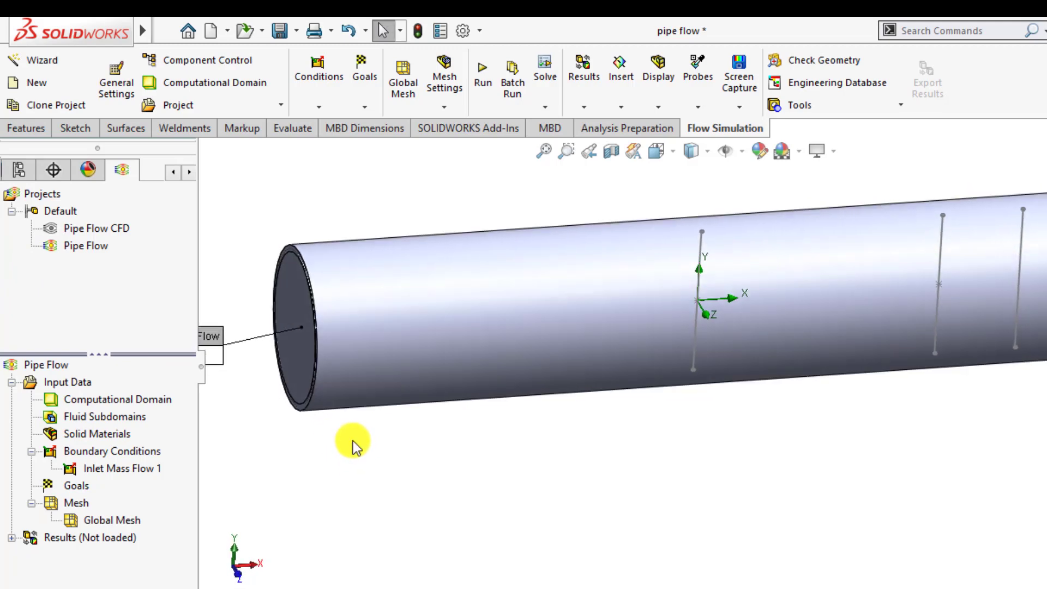
# Step: Insert an Environment Pressure boundary condition on the inner face of the far-end lid only
pyautogui.scroll(-1, 605, 337)
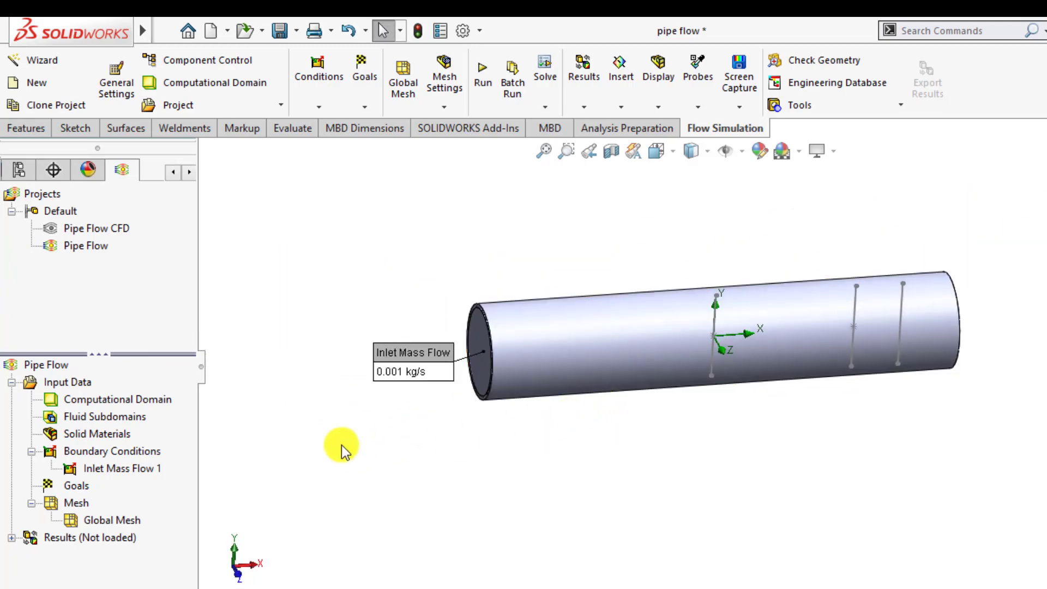
pyautogui.rightClick(133, 453)
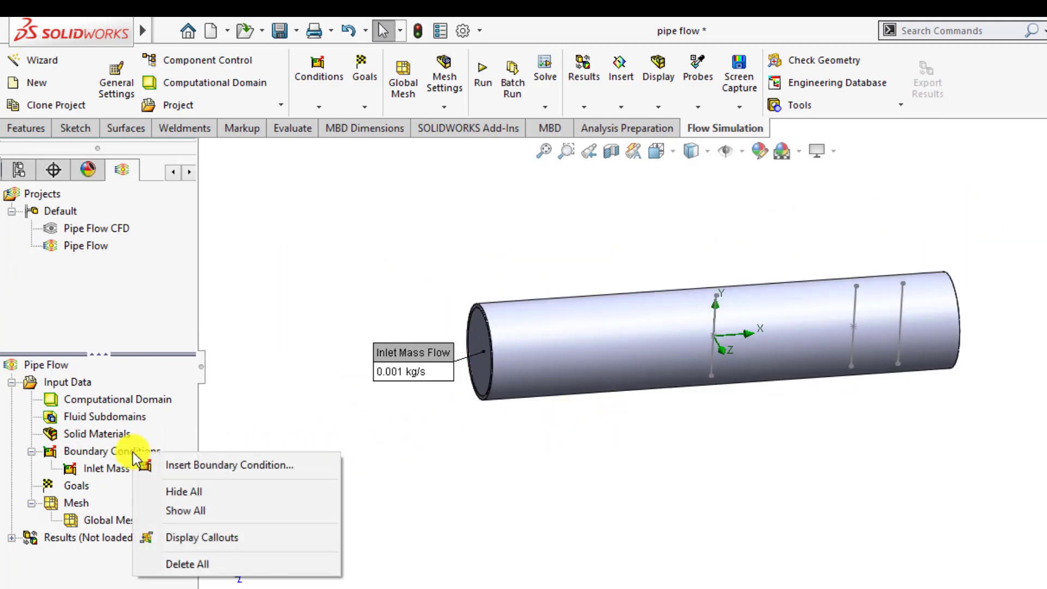
pyautogui.click(169, 463)
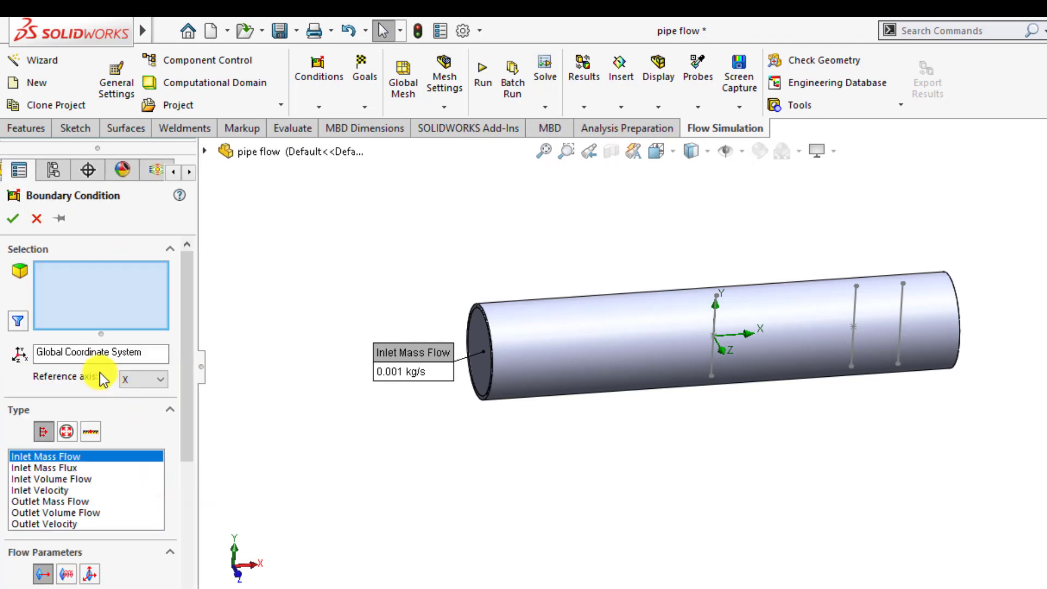
pyautogui.click(67, 433)
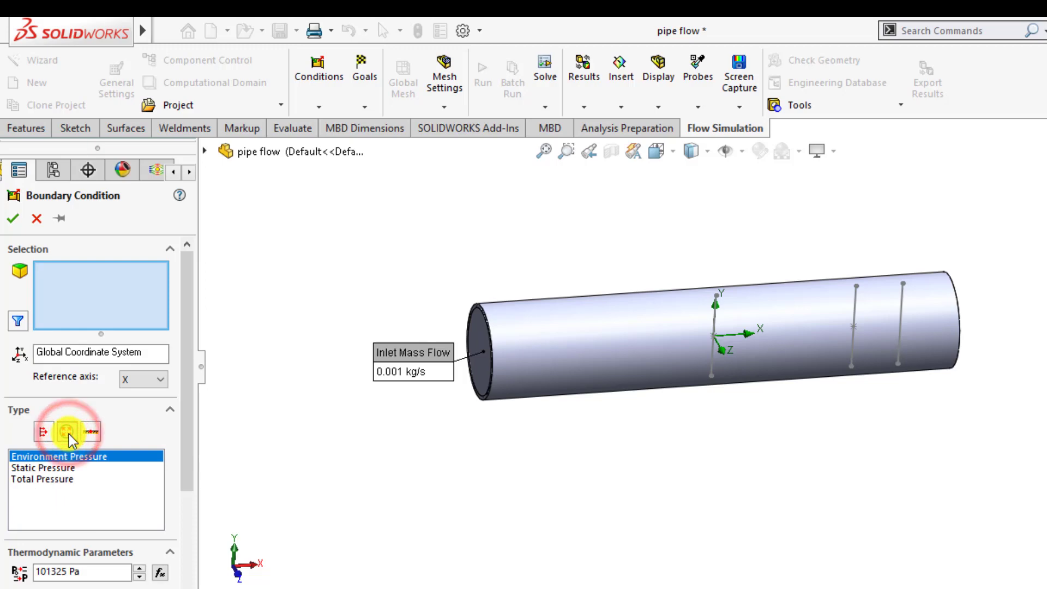
pyautogui.moveTo(776, 414); pyautogui.dragTo(810, 415, button='middle')
pyautogui.scroll(-3, 840, 408)
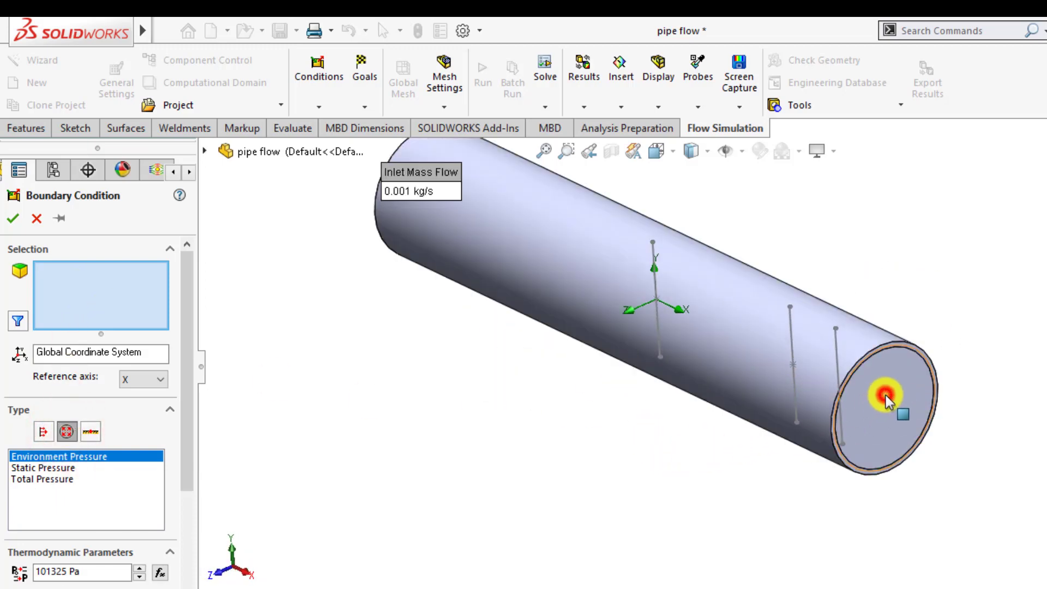
pyautogui.click(886, 396)
pyautogui.rightClick(896, 392)
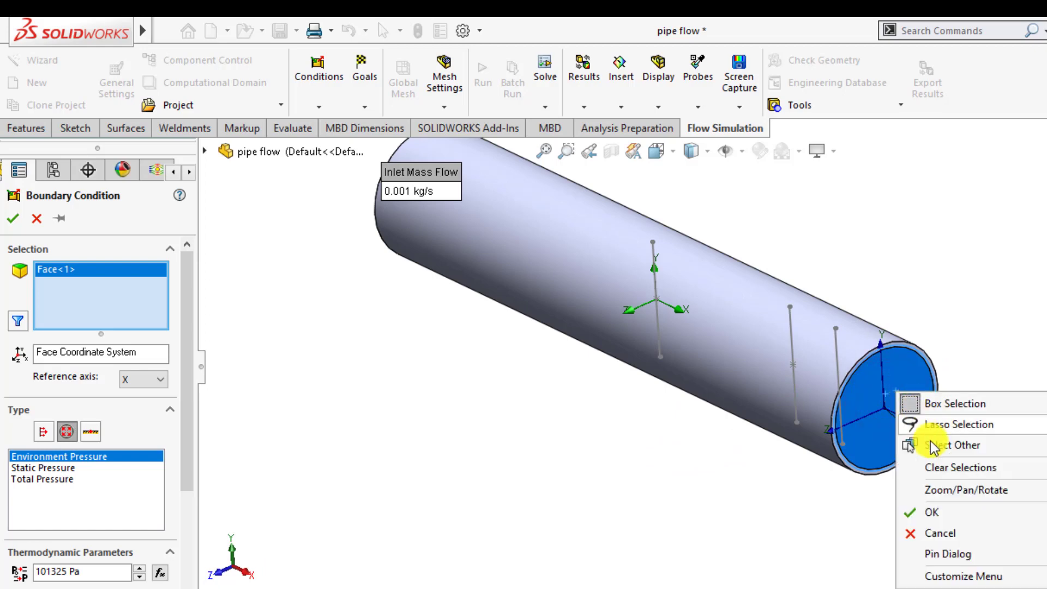
pyautogui.click(931, 446)
pyautogui.click(905, 400)
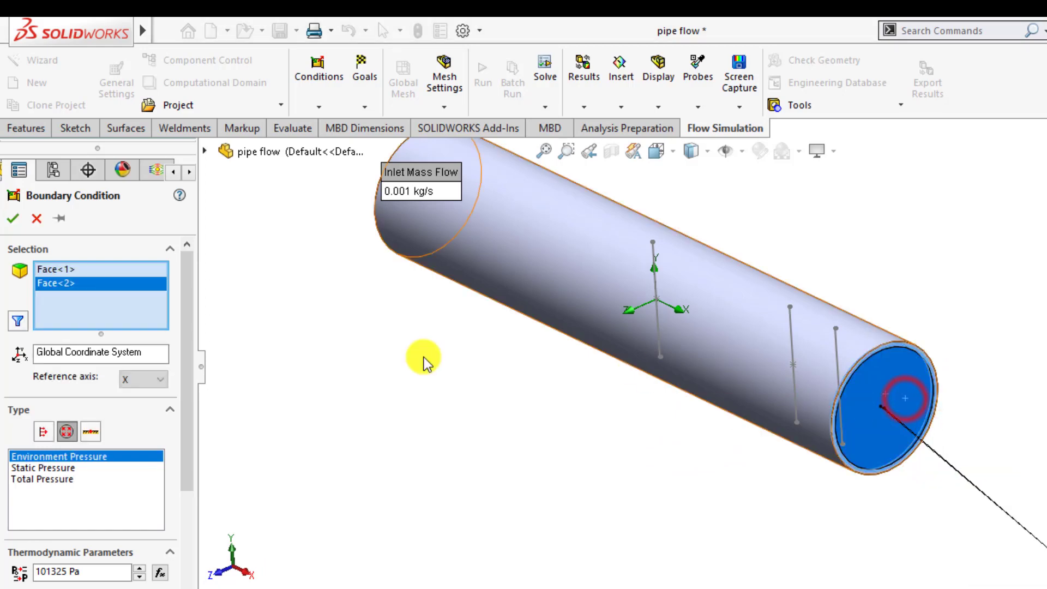
pyautogui.rightClick(102, 270)
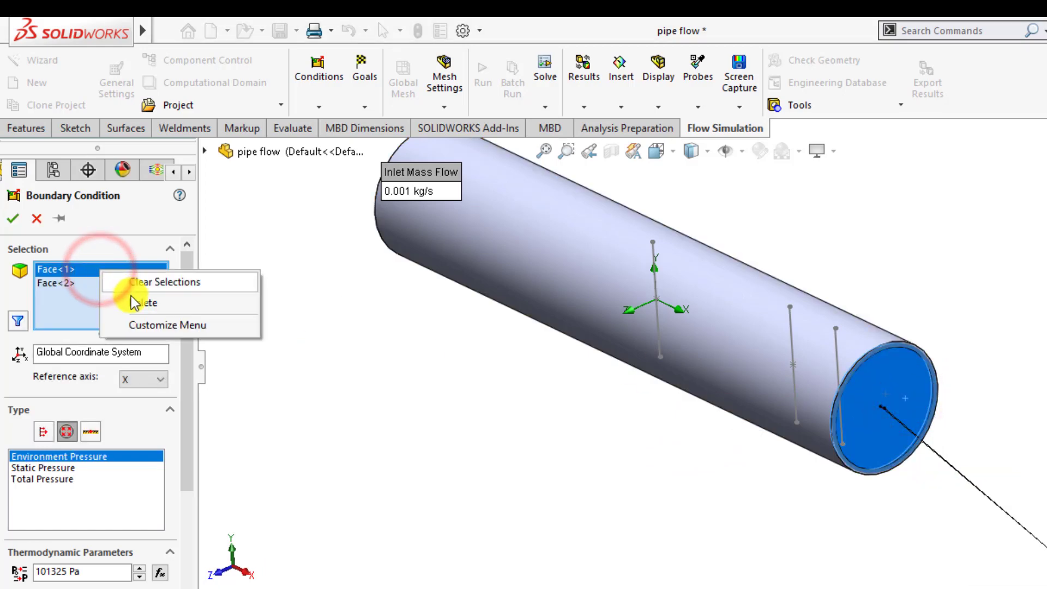
pyautogui.click(137, 303)
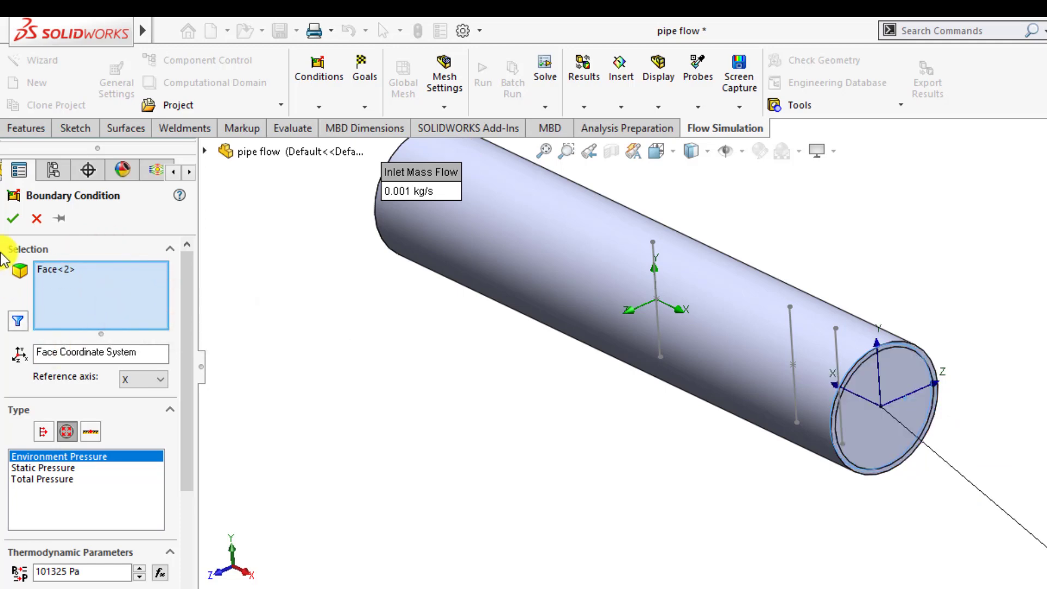
pyautogui.click(11, 219)
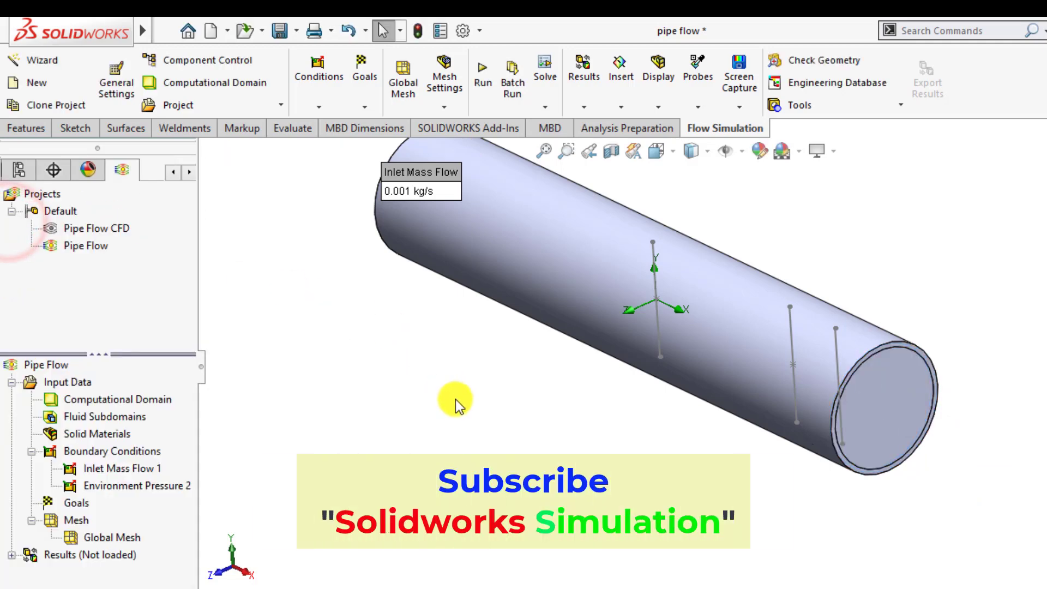
# Step: Insert a global goal for the average Temperature (Fluid)
pyautogui.moveTo(451, 402); pyautogui.dragTo(524, 372, button='middle')
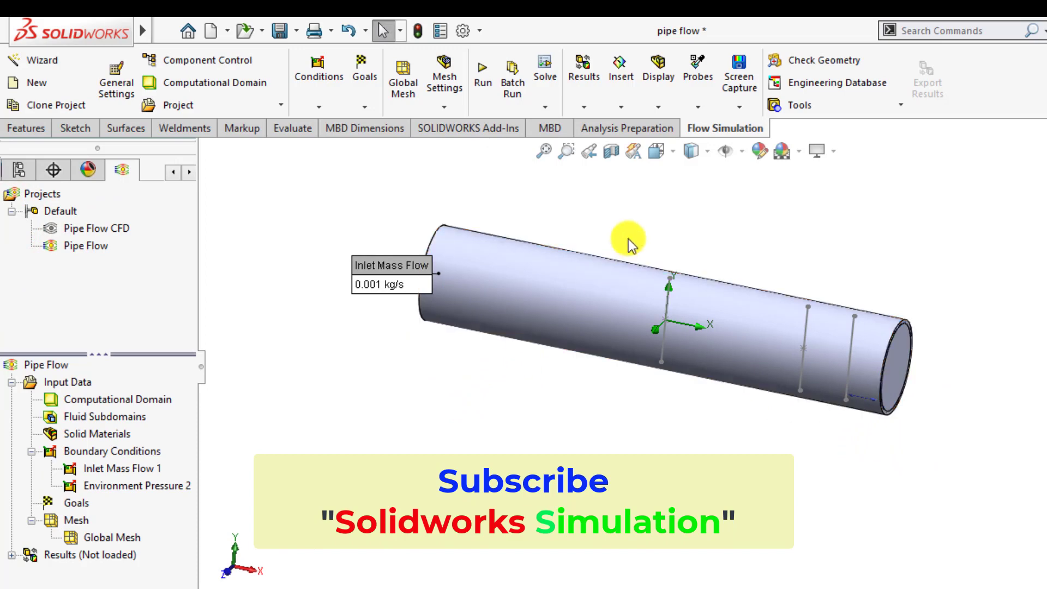
pyautogui.rightClick(69, 503)
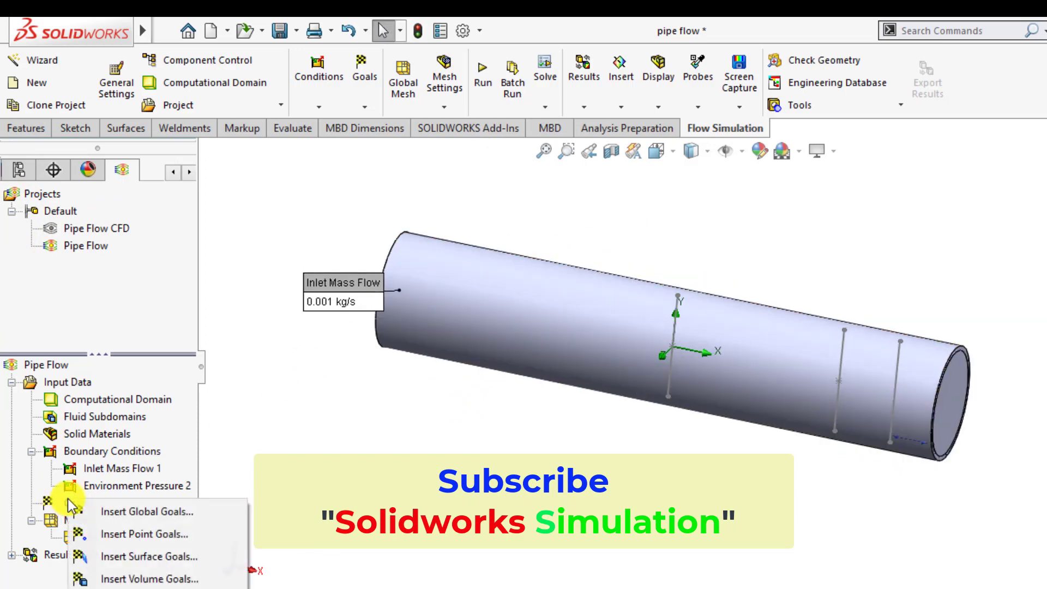
pyautogui.click(104, 511)
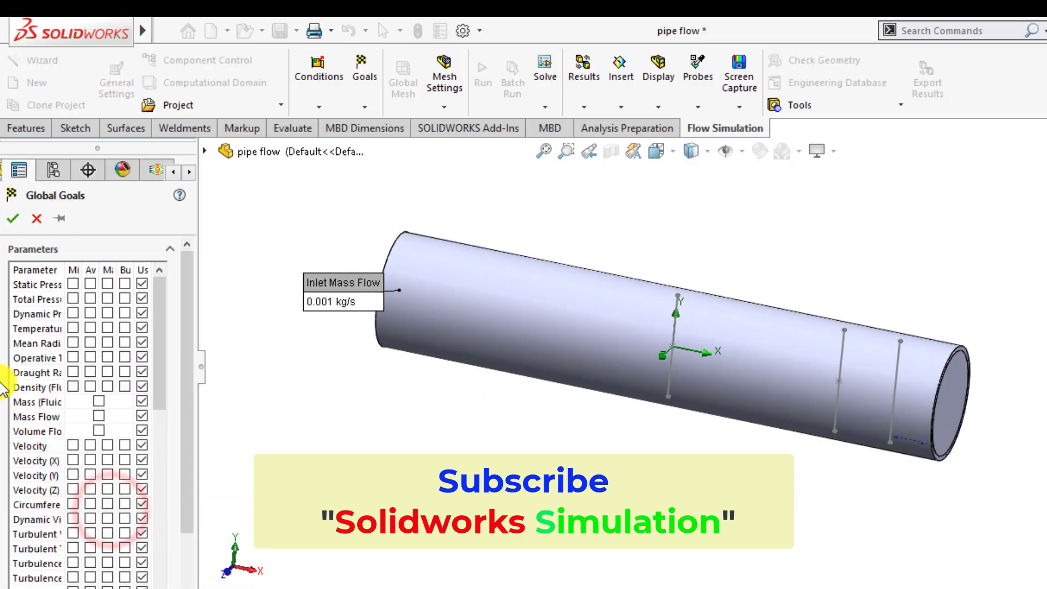
pyautogui.moveTo(198, 408); pyautogui.dragTo(359, 396)
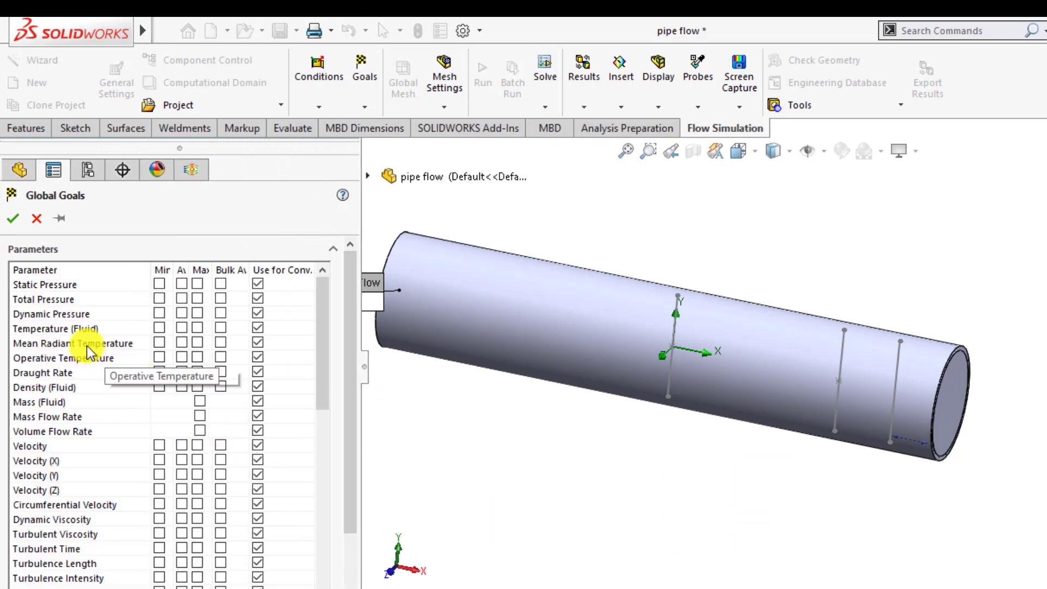
pyautogui.click(182, 327)
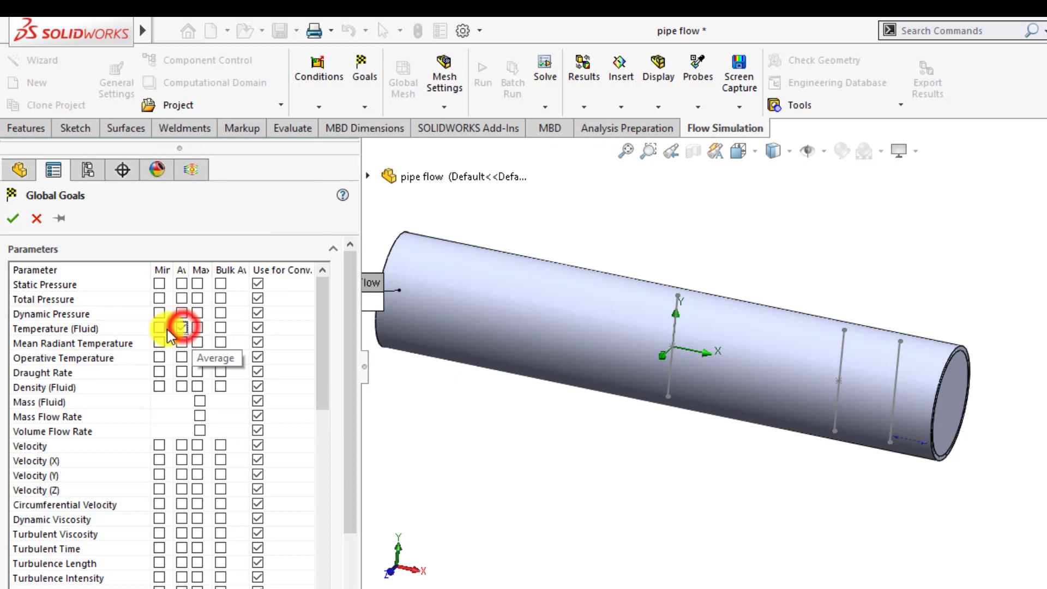
pyautogui.click(13, 219)
# Step: Run the simulation as a new calculation
pyautogui.moveTo(362, 469); pyautogui.dragTo(269, 468)
pyautogui.click(401, 484)
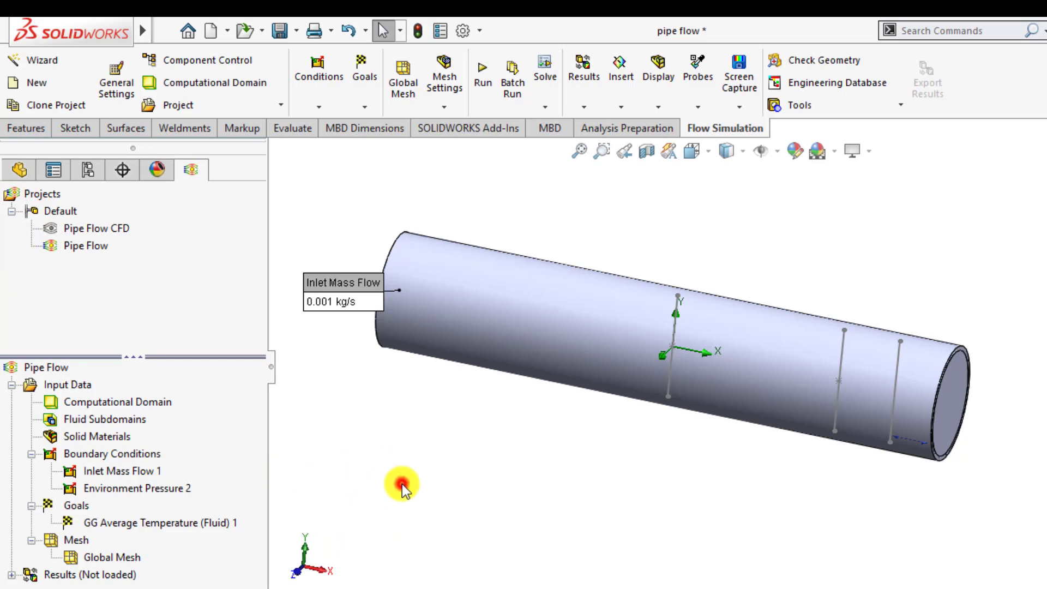
pyautogui.scroll(-2, 588, 253)
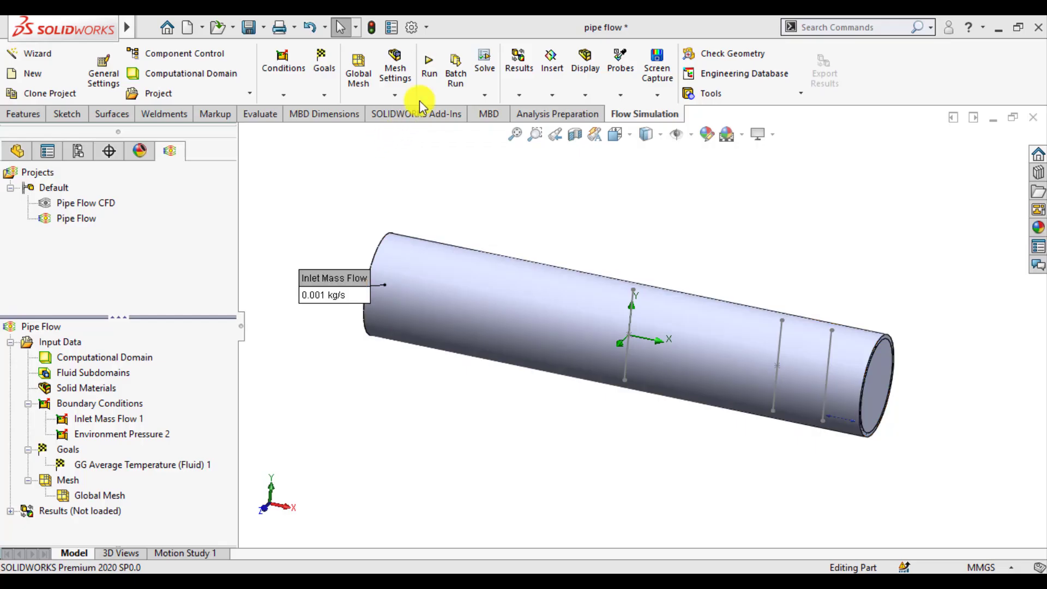
pyautogui.click(431, 73)
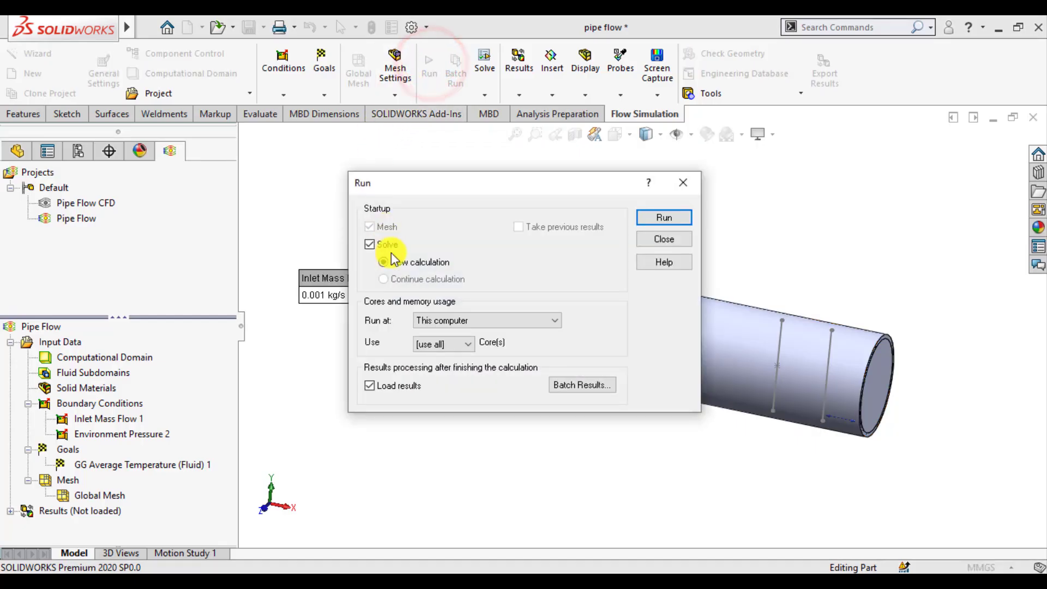
pyautogui.click(662, 218)
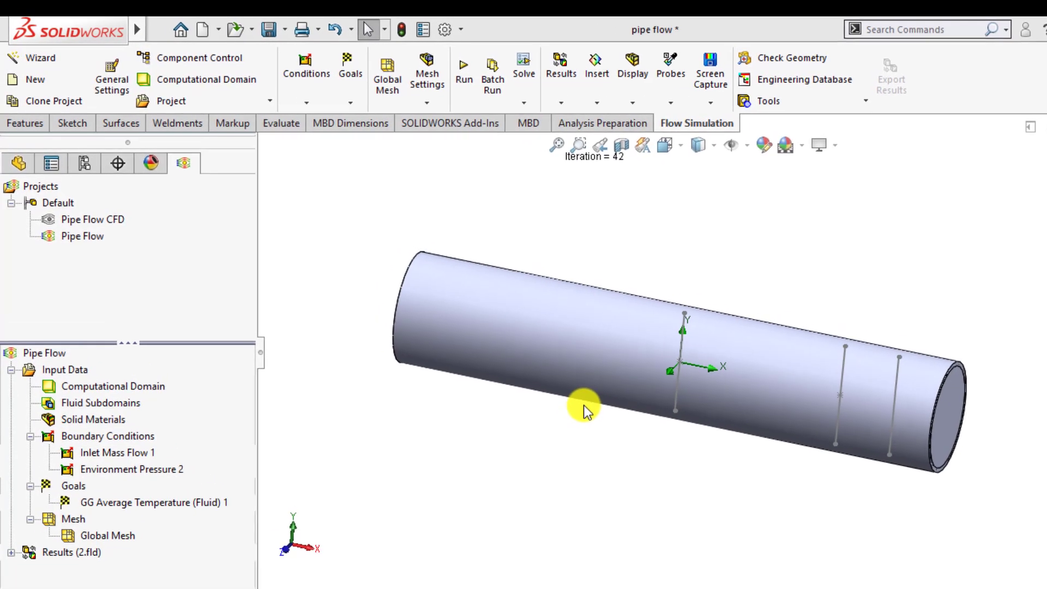
# Step: Create a cut plot on the Front Plane showing Temperature (Fluid) contours
pyautogui.click(12, 555)
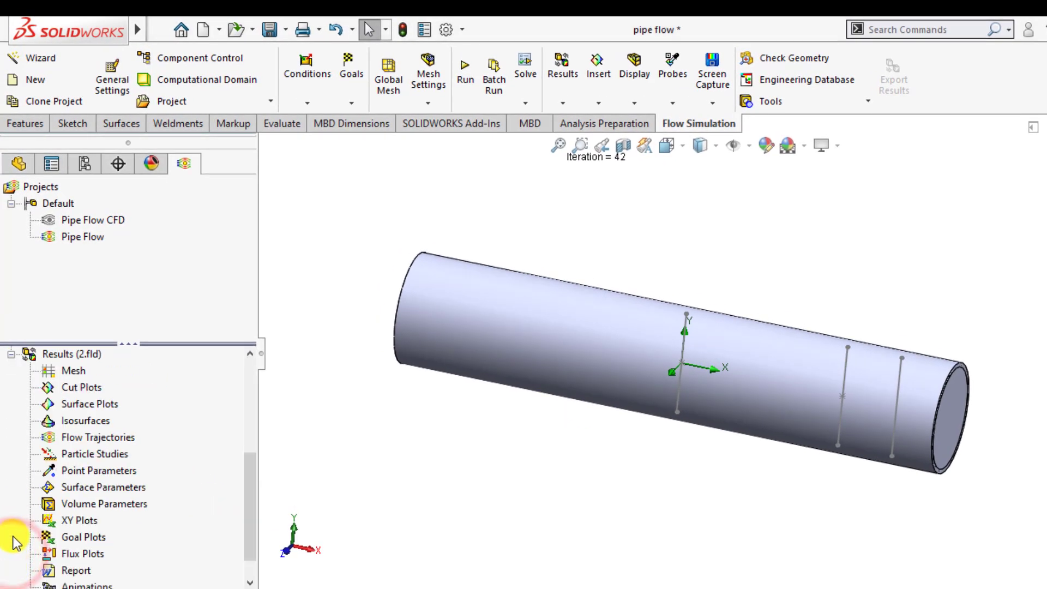
pyautogui.rightClick(78, 393)
pyautogui.click(103, 395)
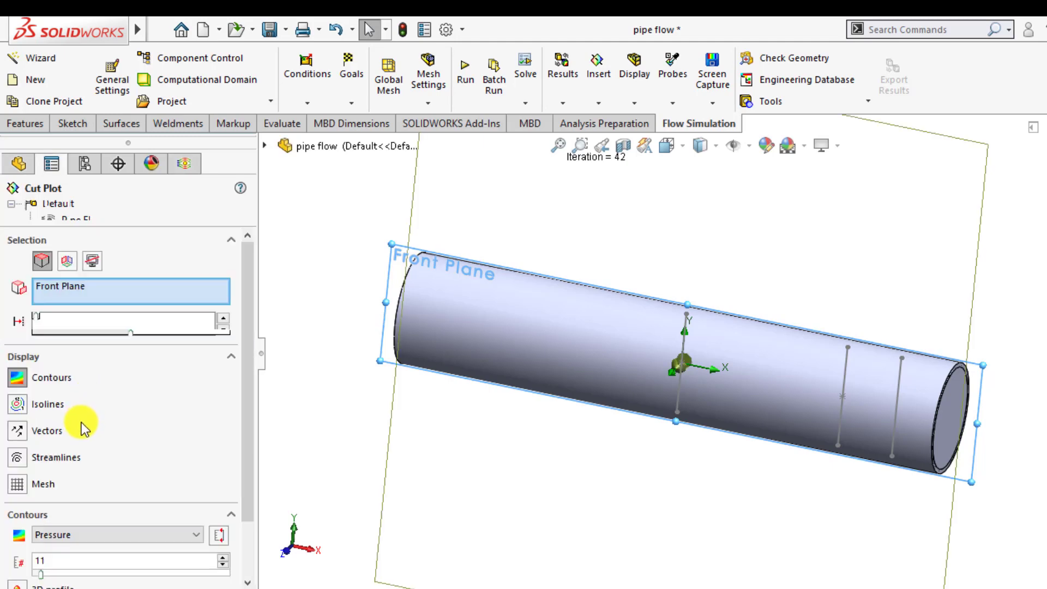
pyautogui.click(66, 538)
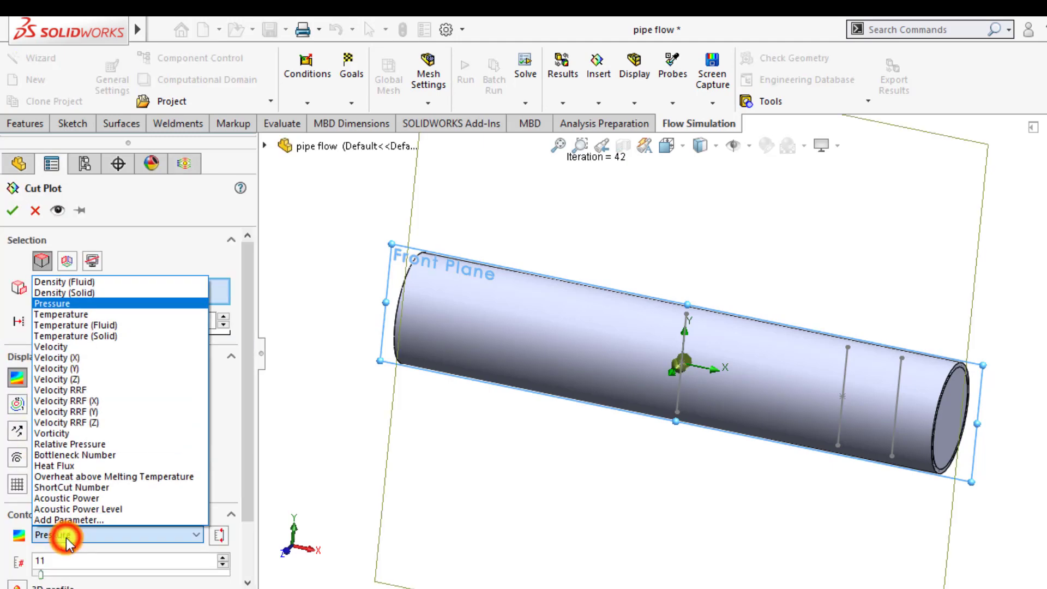
pyautogui.click(82, 326)
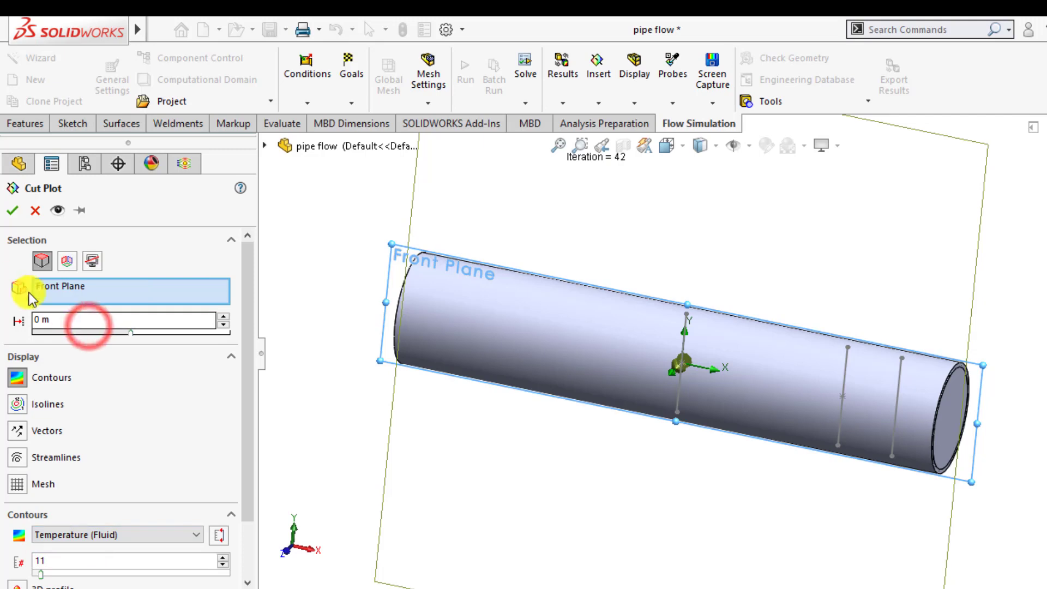
pyautogui.click(15, 213)
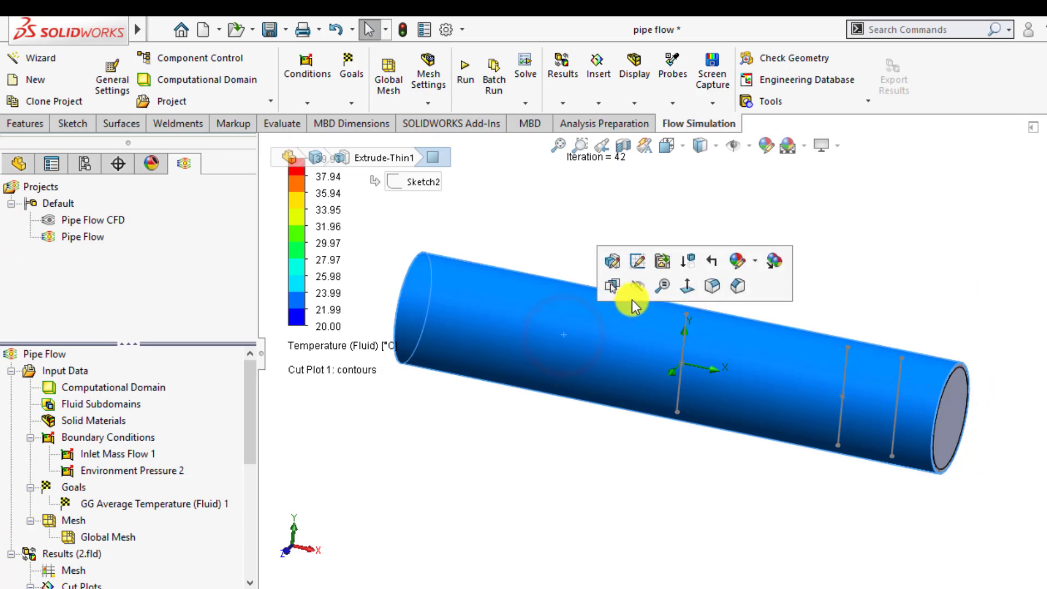
# Step: Hide the tube body and switch to the front view of the cut plot
pyautogui.click(637, 288)
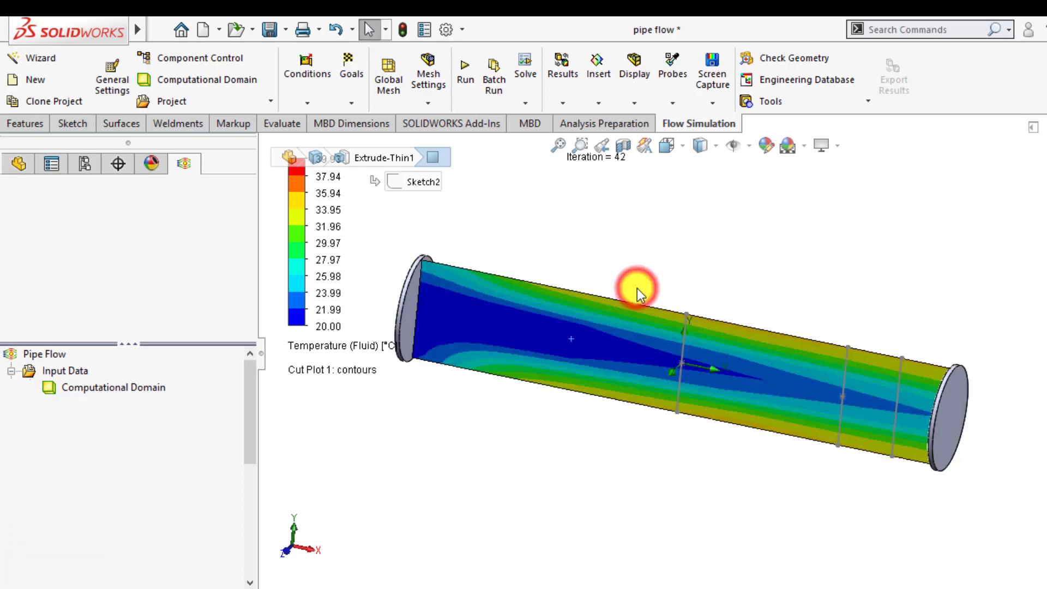
pyautogui.moveTo(545, 488); pyautogui.dragTo(577, 440, button='middle')
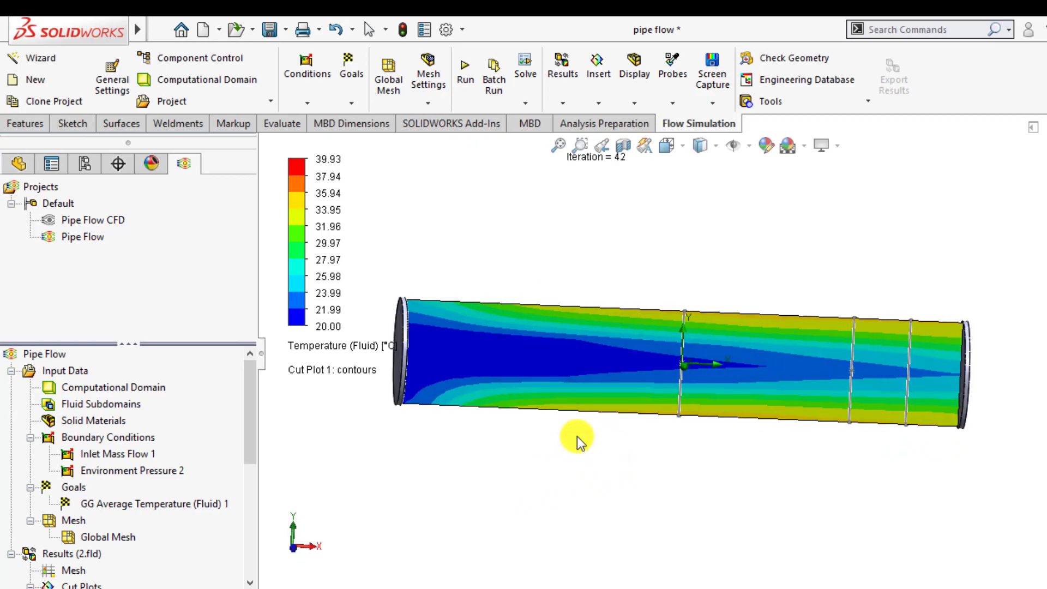
pyautogui.click(687, 148)
pyautogui.click(691, 192)
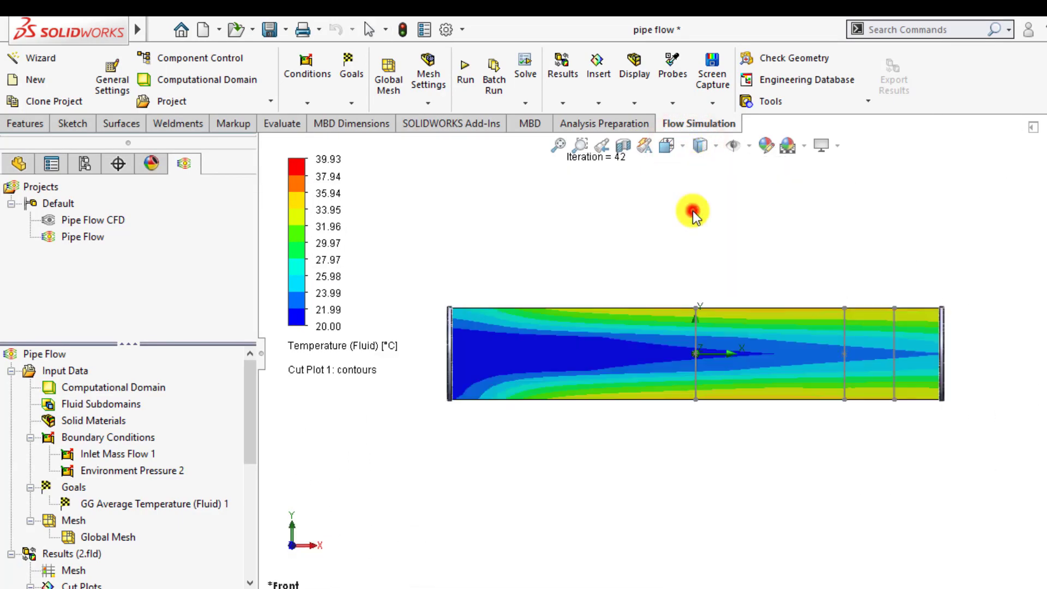
# Step: Play and stop the animation of Cut Plot 1
pyautogui.scroll(-2, 646, 454)
pyautogui.scroll(3, 646, 454)
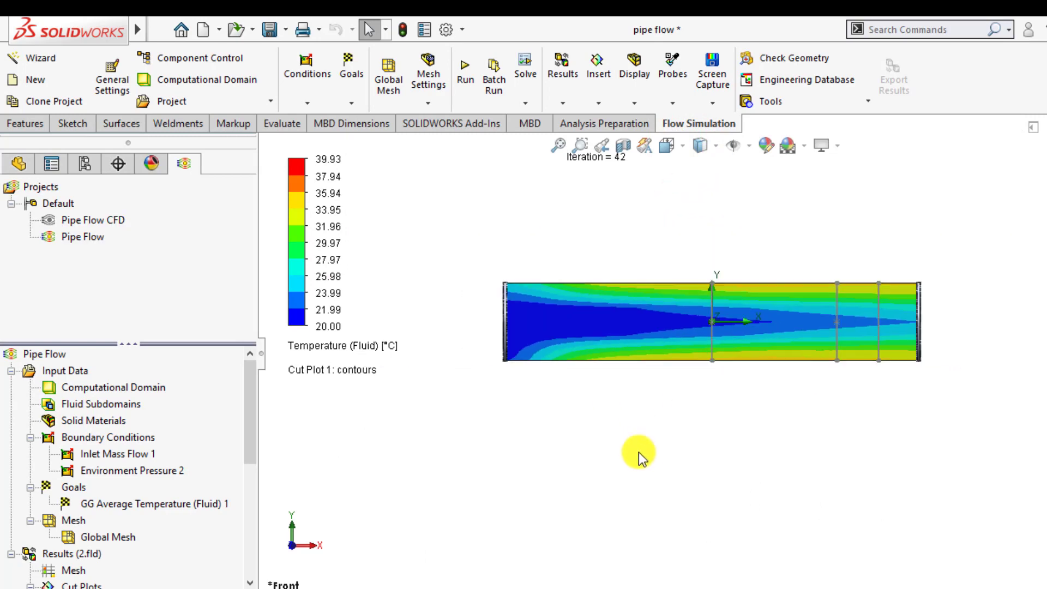
pyautogui.scroll(-2, 602, 464)
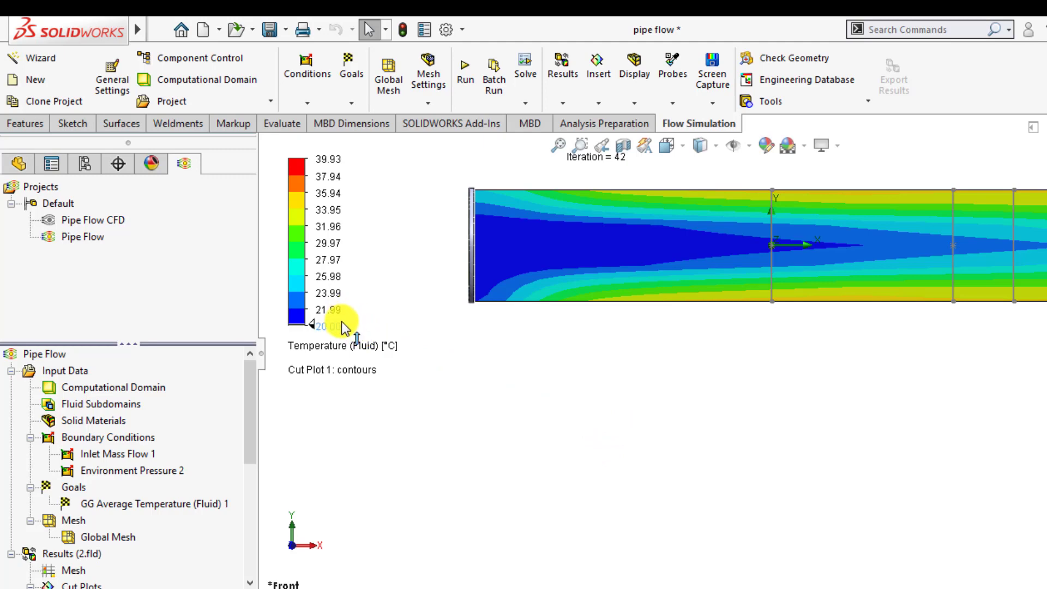
pyautogui.scroll(-1, 126, 497)
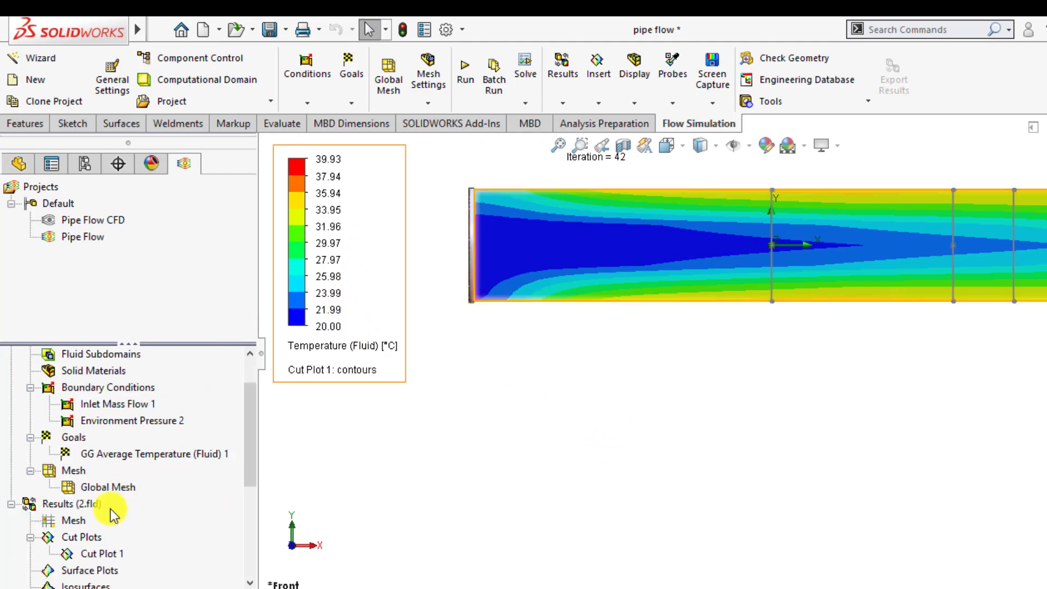
pyautogui.rightClick(83, 555)
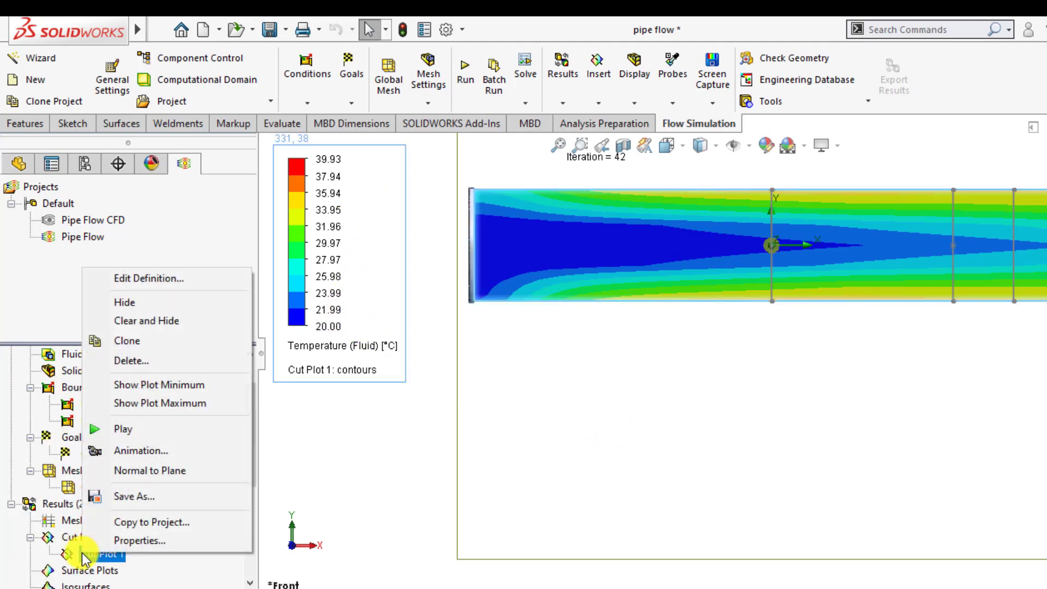
pyautogui.click(139, 431)
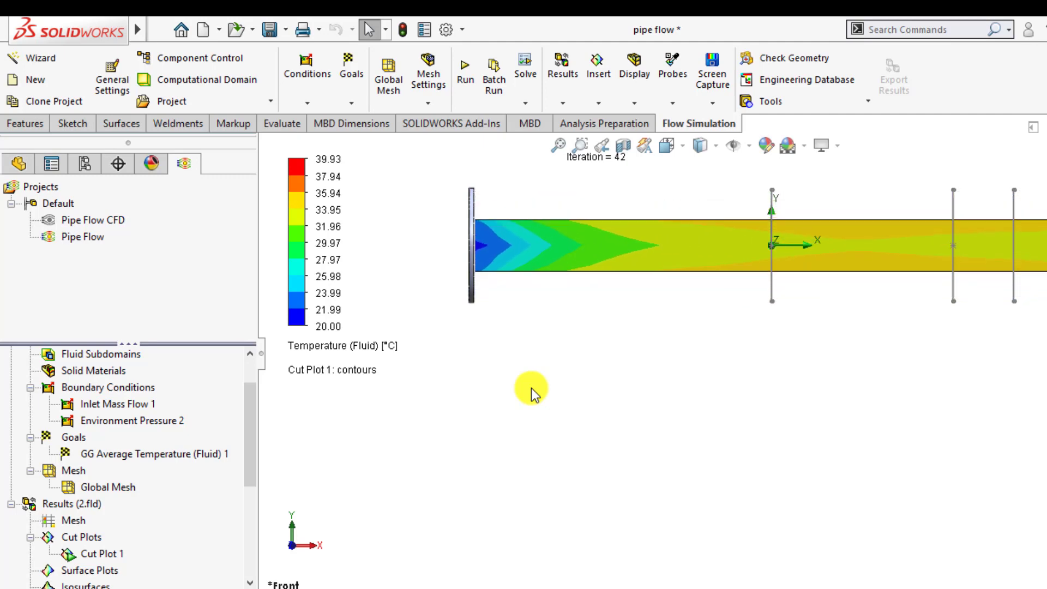
pyautogui.rightClick(109, 554)
pyautogui.click(174, 431)
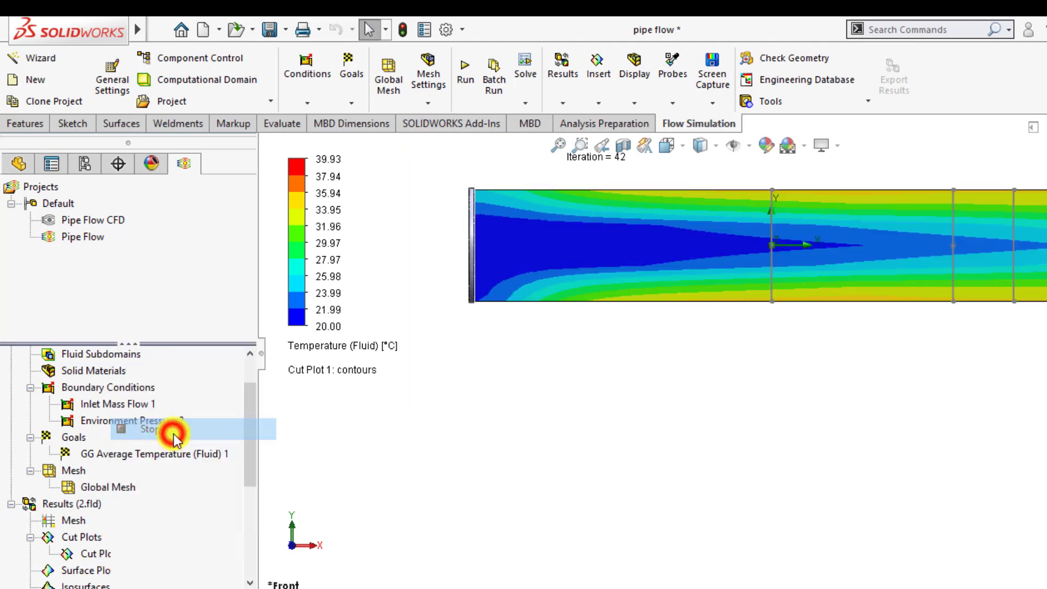
pyautogui.click(443, 459)
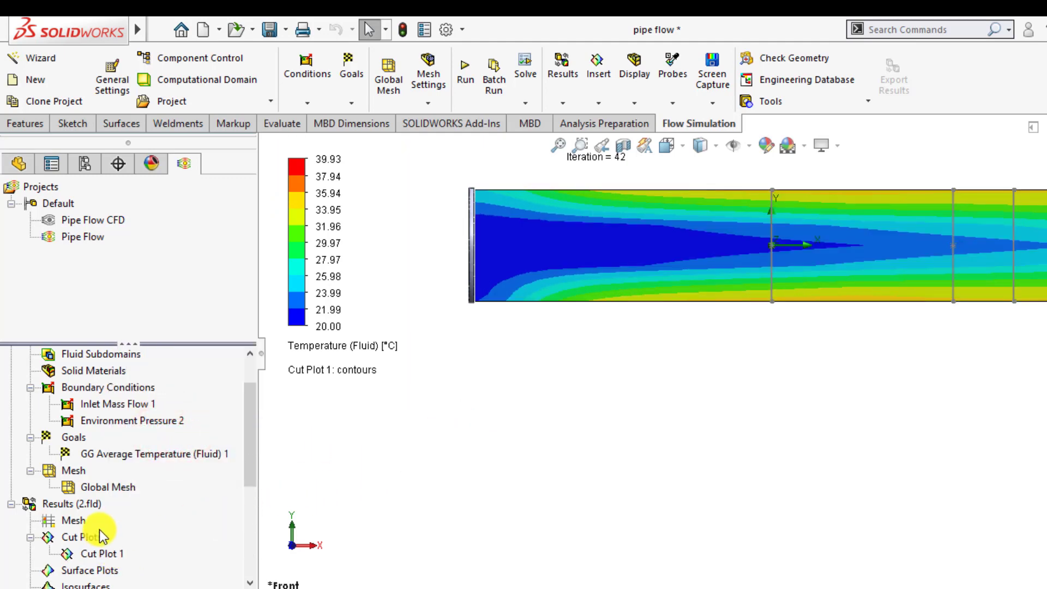
# Step: Insert an XY plot of Temperature (Fluid) along the Mid Temp Plot sketch line and show the chart
pyautogui.scroll(-1, 110, 525)
pyautogui.scroll(-1, 78, 516)
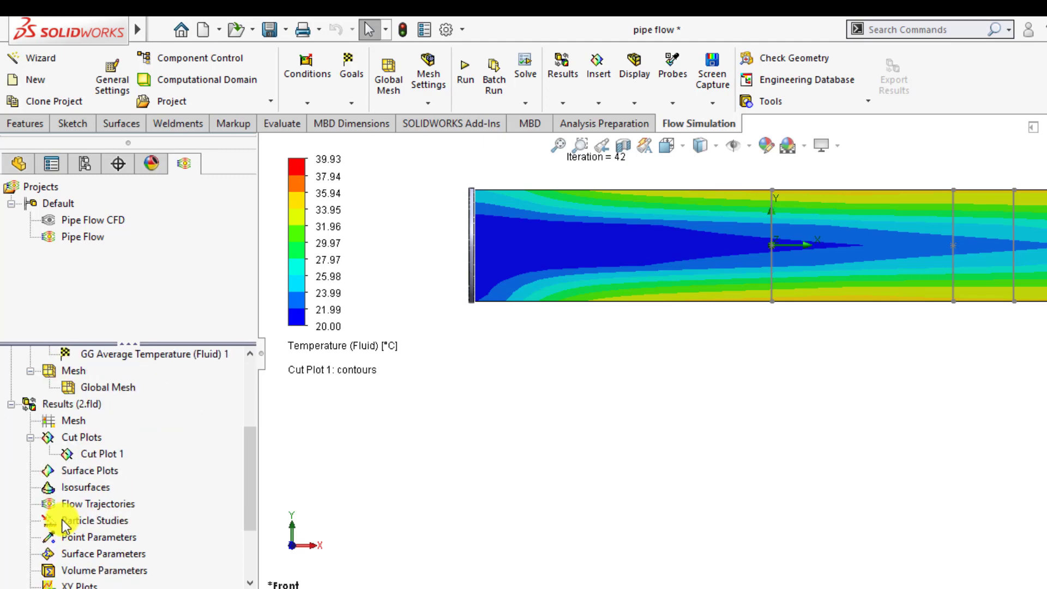
pyautogui.scroll(-1, 63, 519)
pyautogui.rightClick(65, 539)
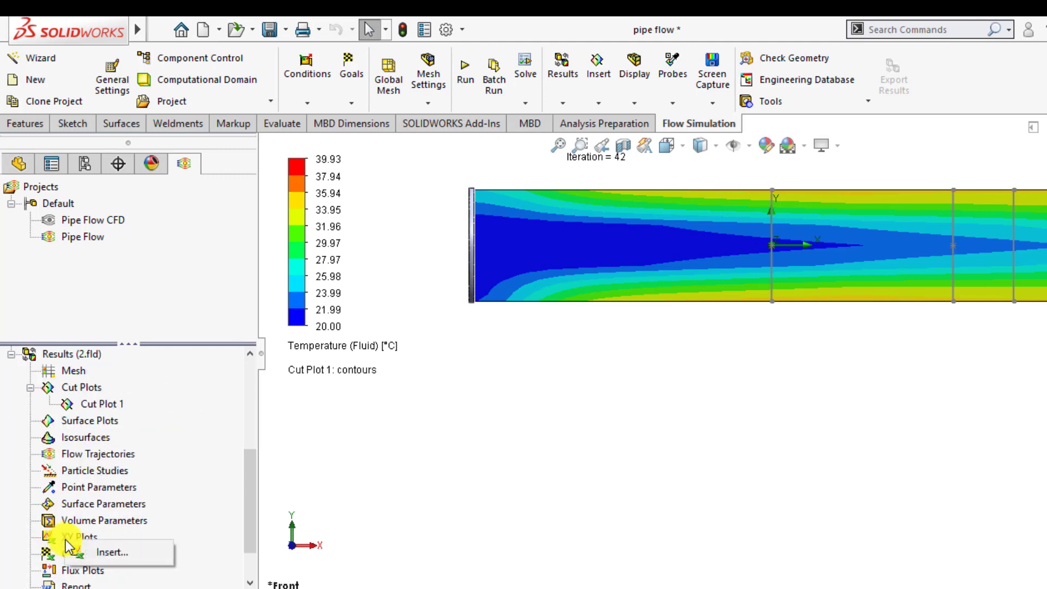
pyautogui.click(89, 551)
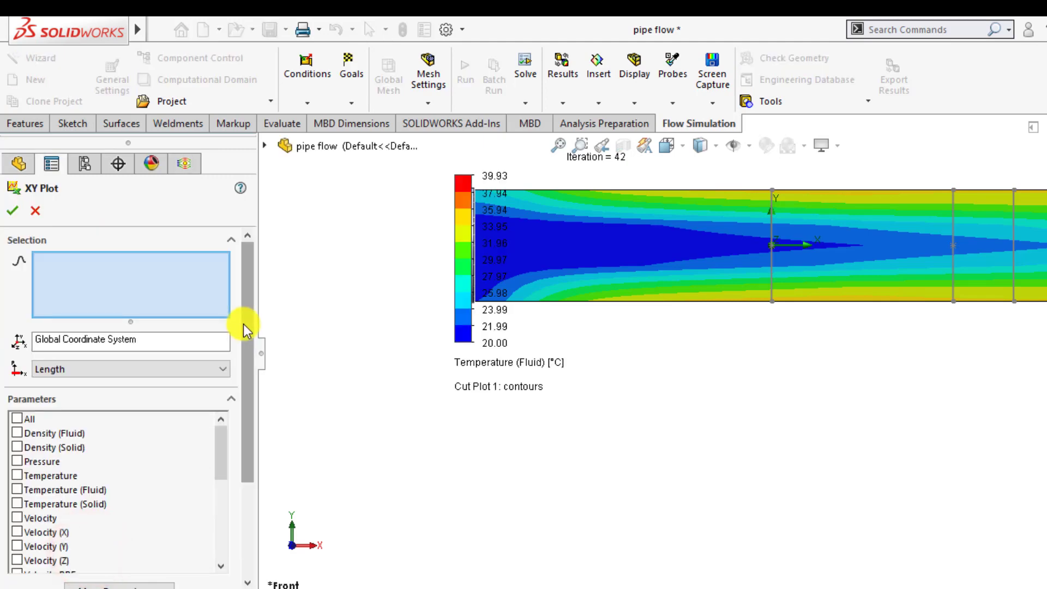
pyautogui.click(24, 488)
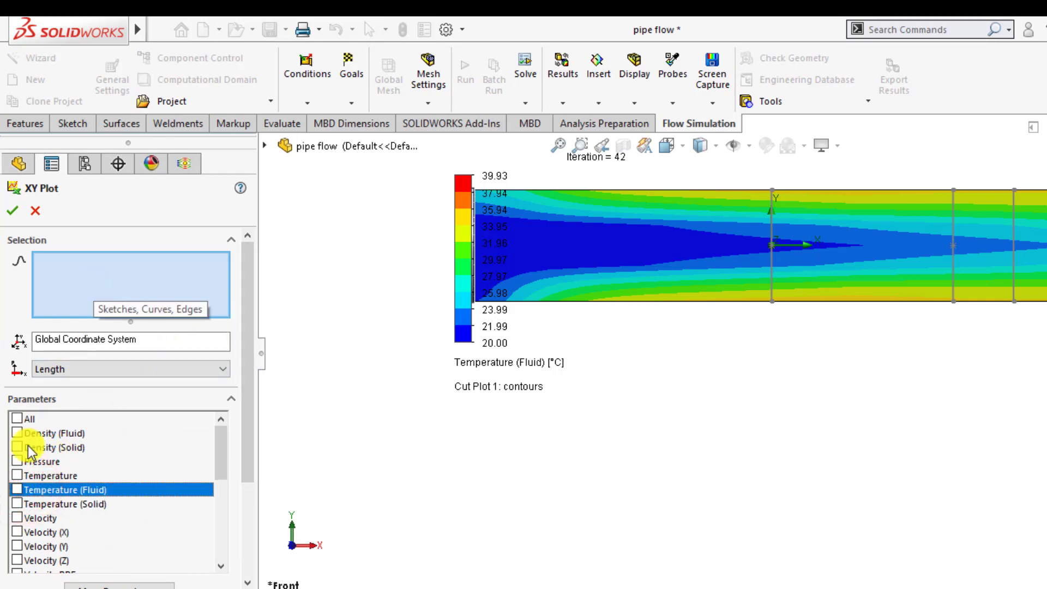
pyautogui.click(17, 489)
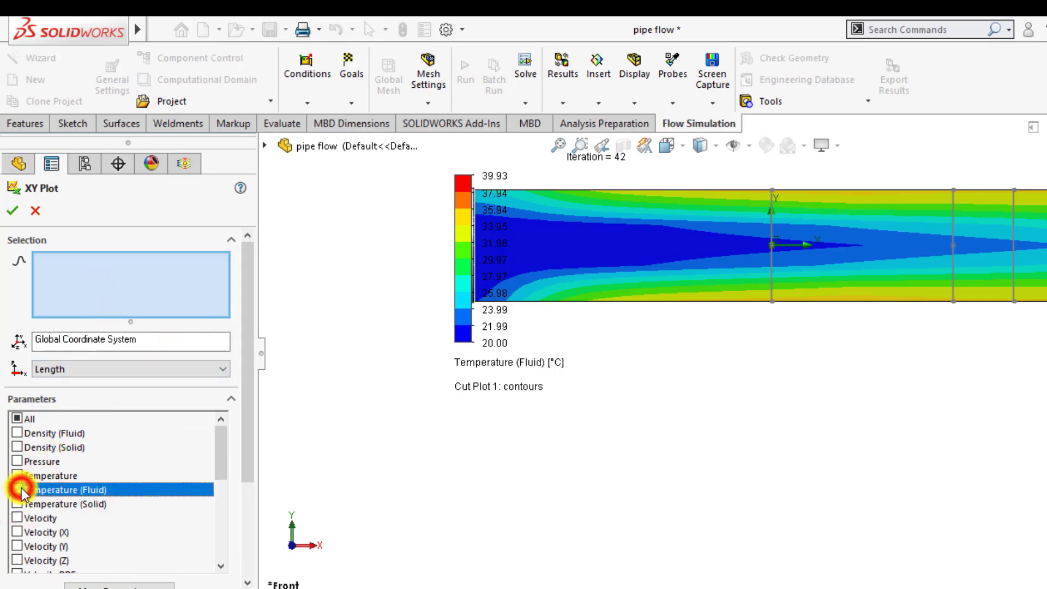
pyautogui.click(88, 300)
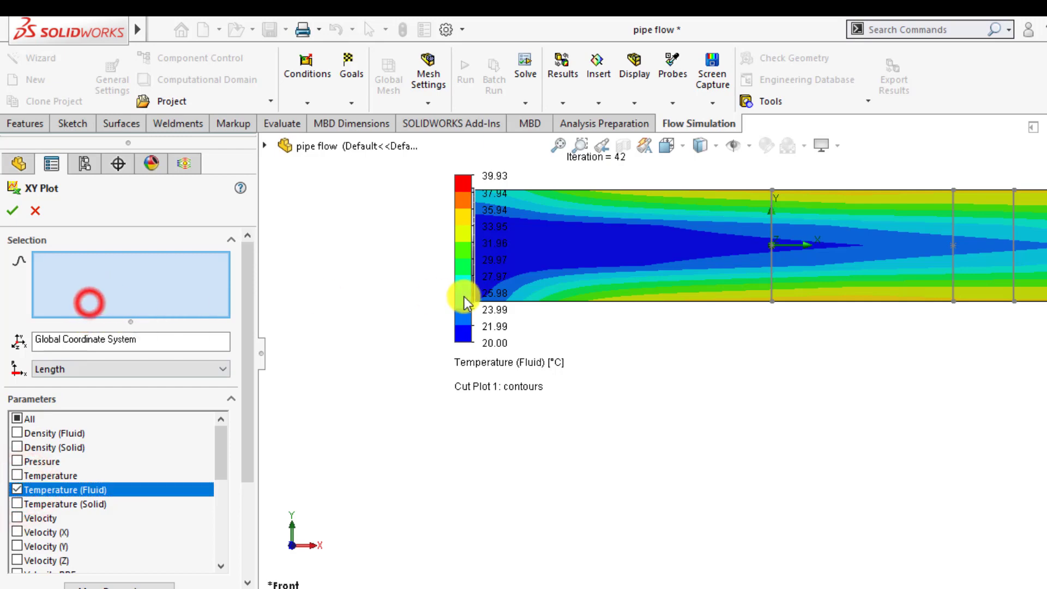
pyautogui.click(770, 276)
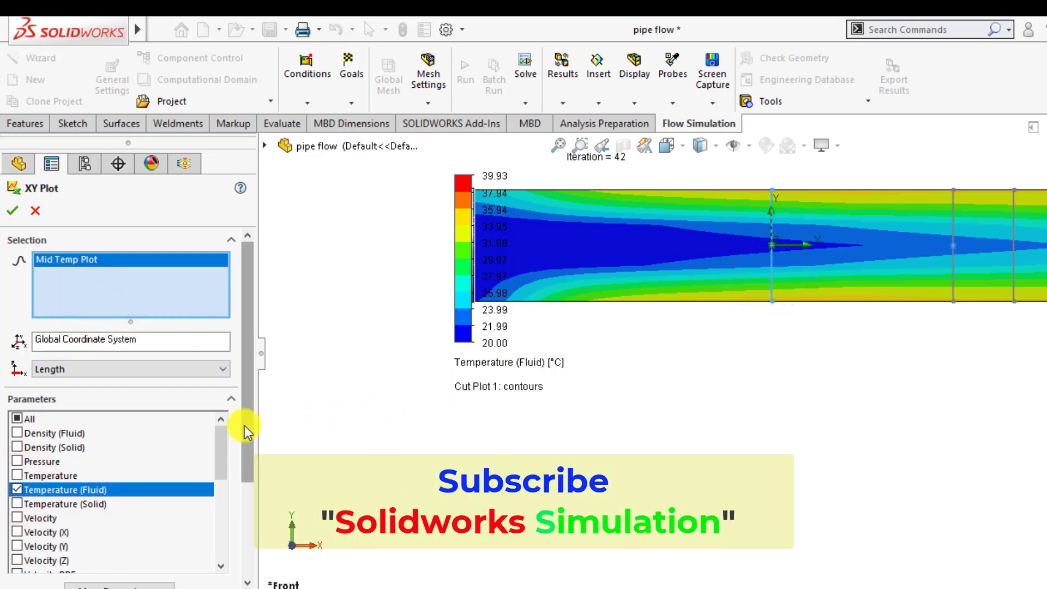
pyautogui.moveTo(245, 430); pyautogui.dragTo(240, 523)
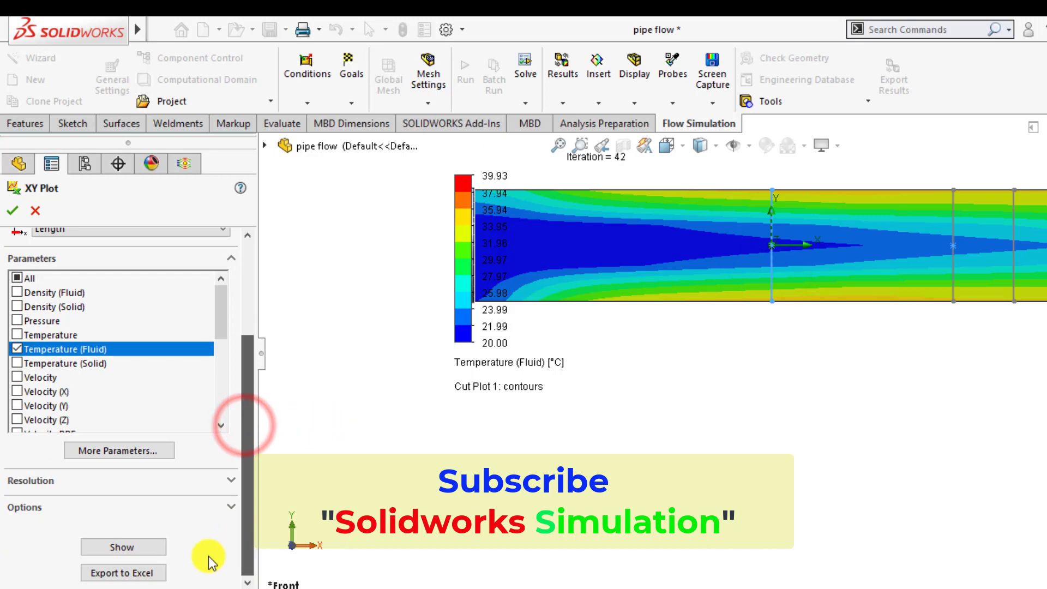
pyautogui.click(148, 550)
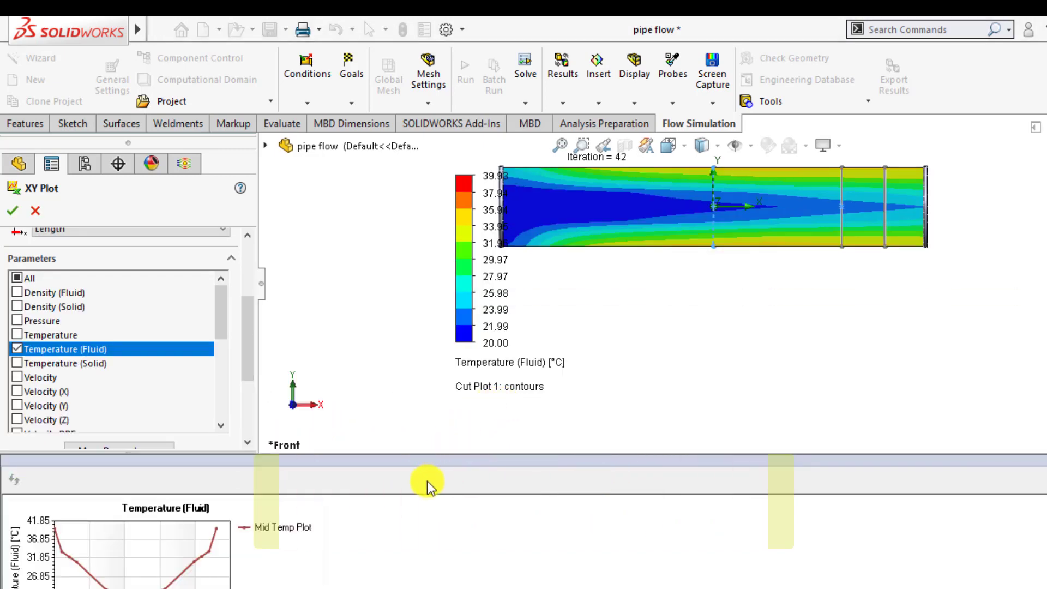
# Step: Enlarge the chart pane to examine the Mid Temp Plot temperature curve
pyautogui.moveTo(419, 453); pyautogui.dragTo(424, 383)
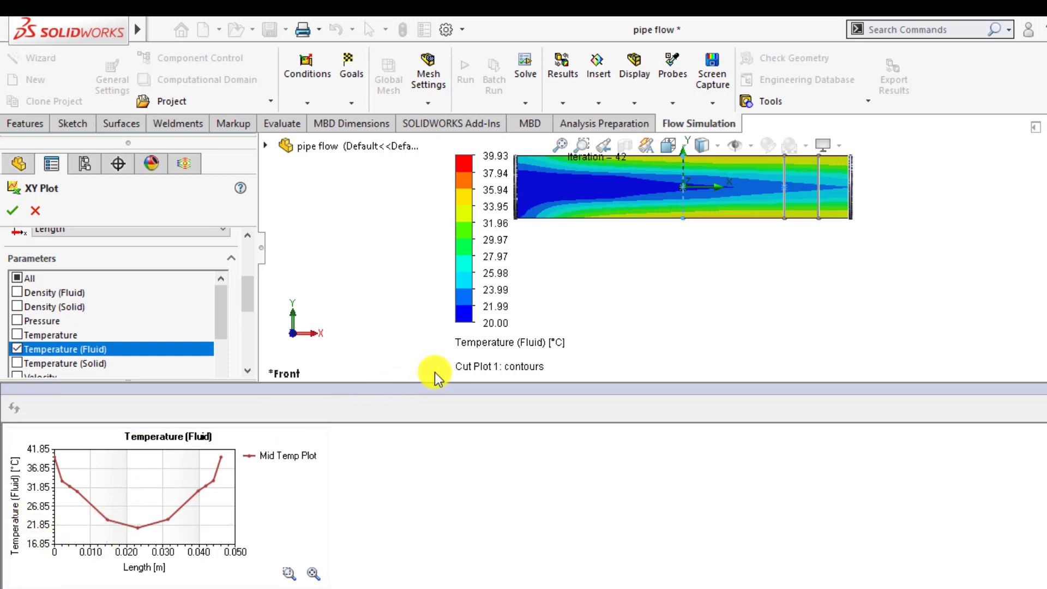
pyautogui.moveTo(438, 383); pyautogui.dragTo(438, 238)
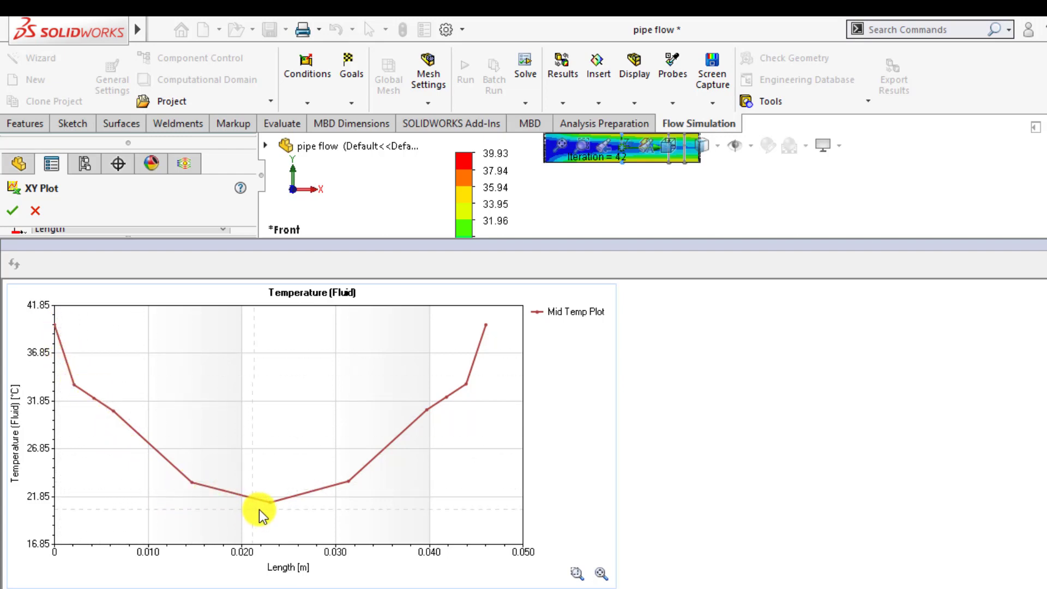
pyautogui.moveTo(272, 508)
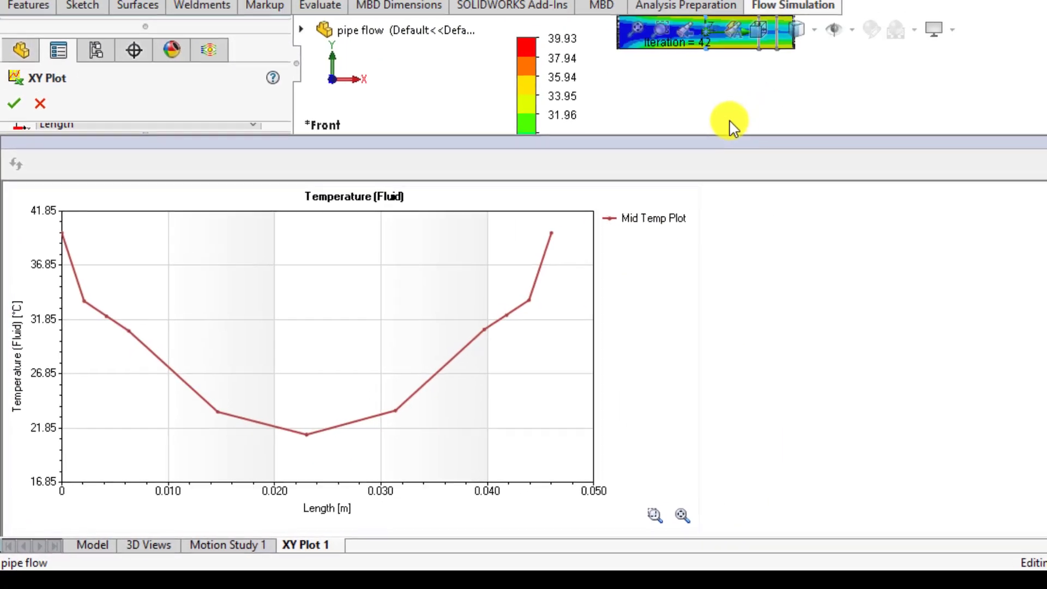
pyautogui.moveTo(731, 137); pyautogui.dragTo(688, 403)
pyautogui.moveTo(271, 268); pyautogui.dragTo(267, 204)
# Step: Add the 50mm Temp Plot and 25mm Temp Plot sketch lines to the XY plot and show the updated chart
pyautogui.click(131, 201)
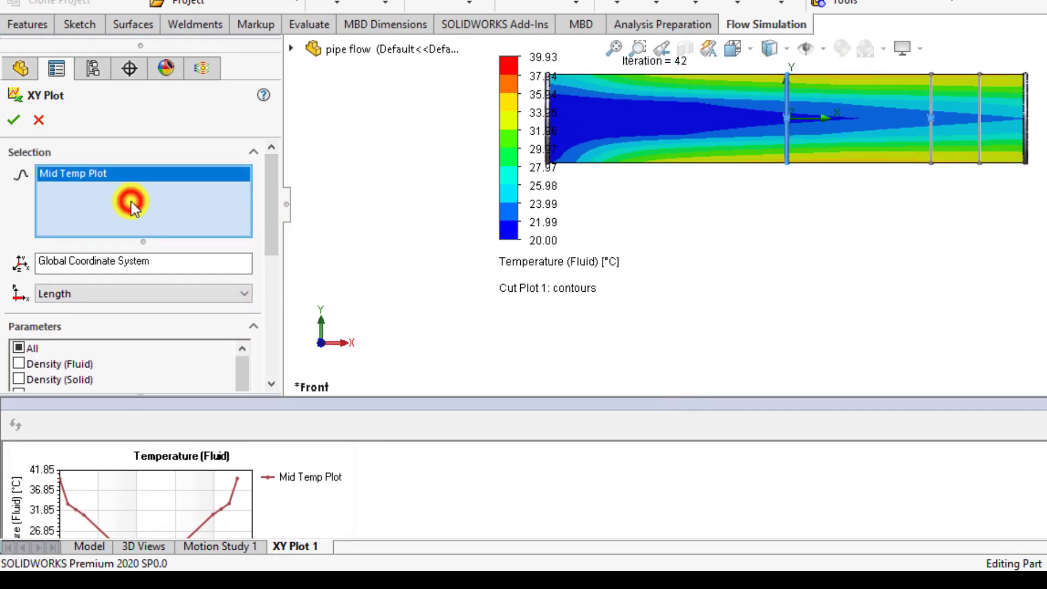
pyautogui.click(935, 144)
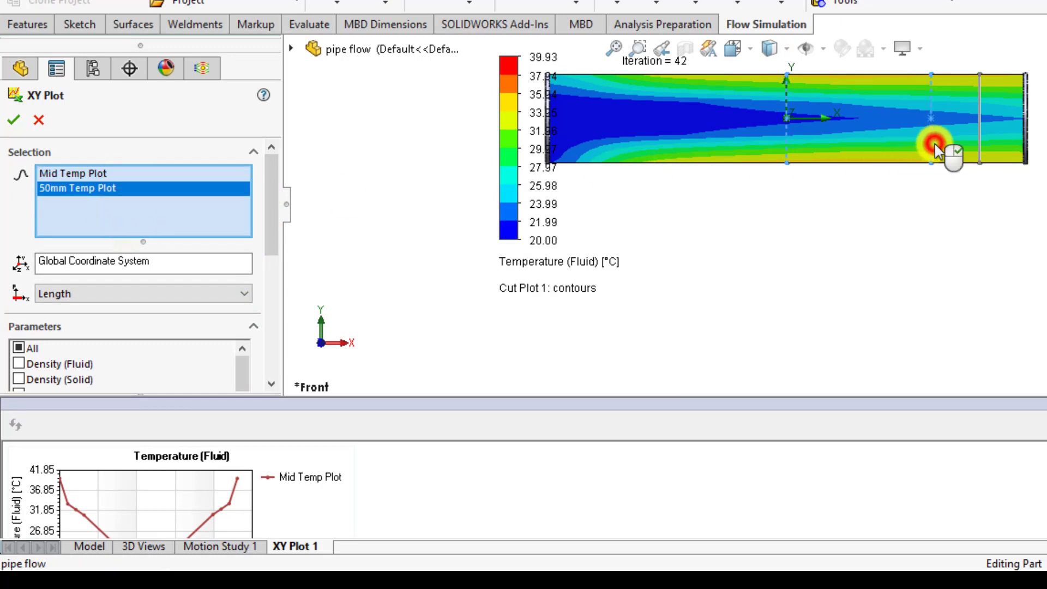
pyautogui.click(980, 144)
pyautogui.click(285, 207)
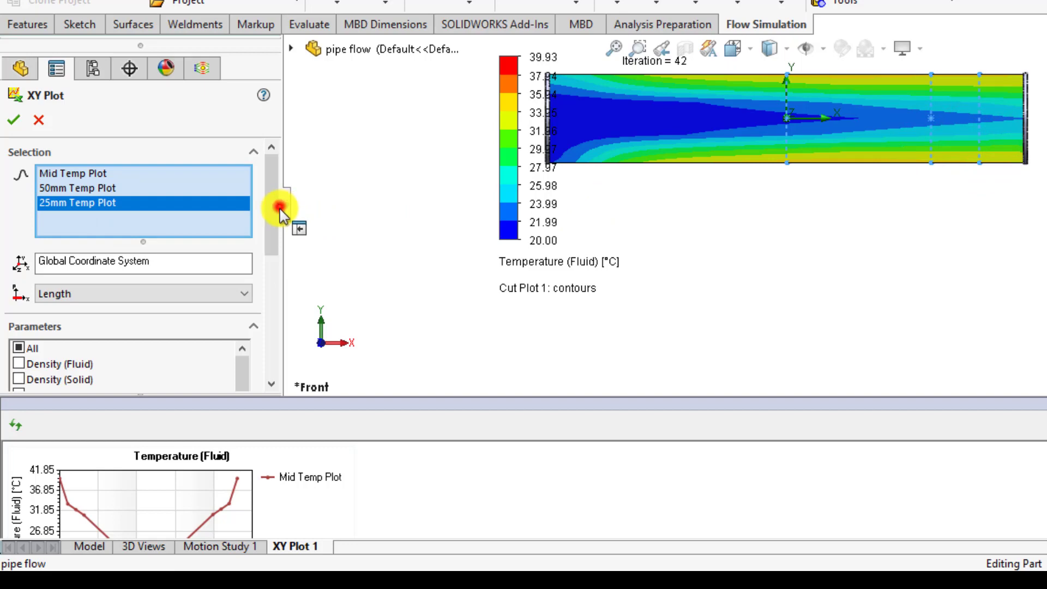
pyautogui.moveTo(274, 234); pyautogui.dragTo(273, 362)
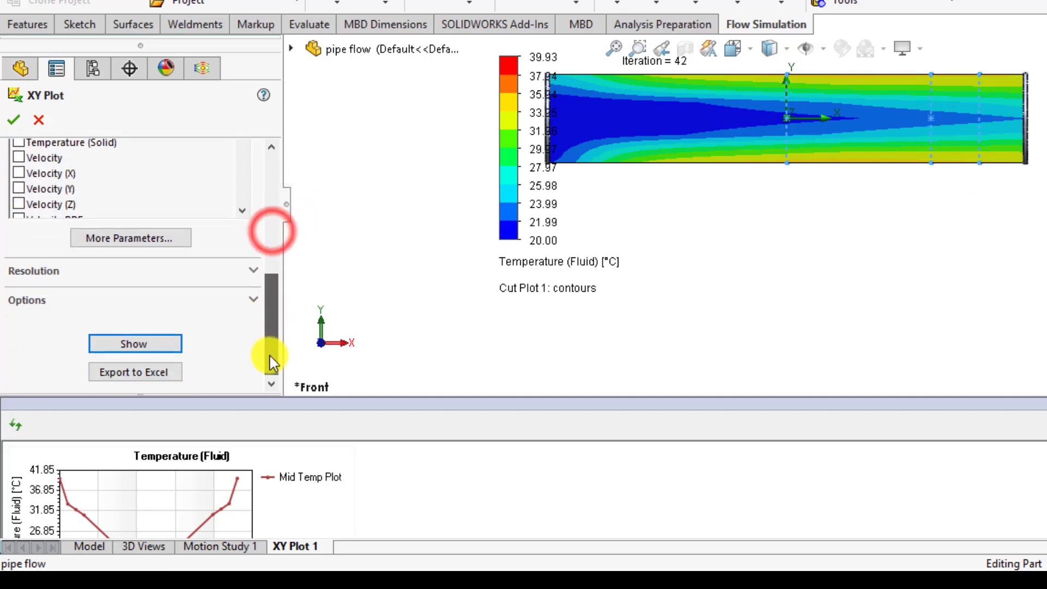
pyautogui.click(159, 344)
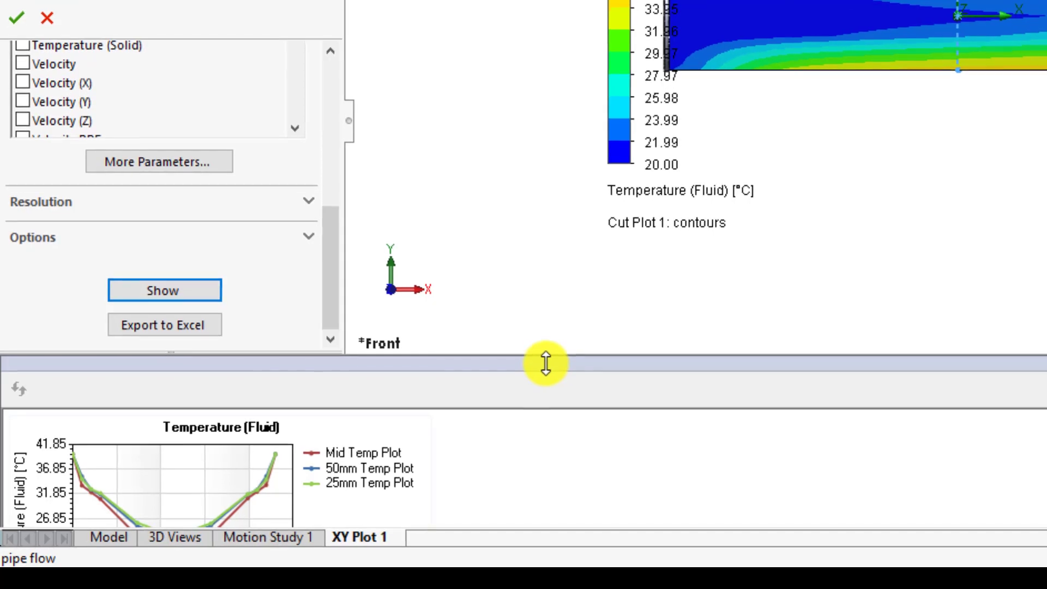
# Step: Enlarge the chart pane and inspect the values along the three temperature curves
pyautogui.moveTo(490, 384); pyautogui.dragTo(501, 131)
pyautogui.moveTo(559, 79); pyautogui.dragTo(559, 49)
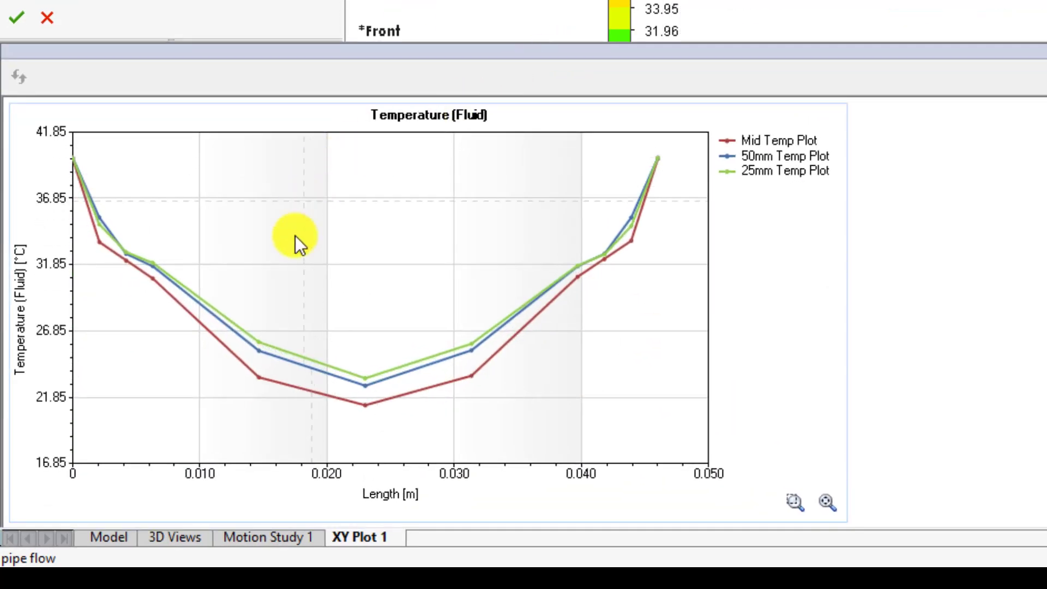
pyautogui.moveTo(367, 385)
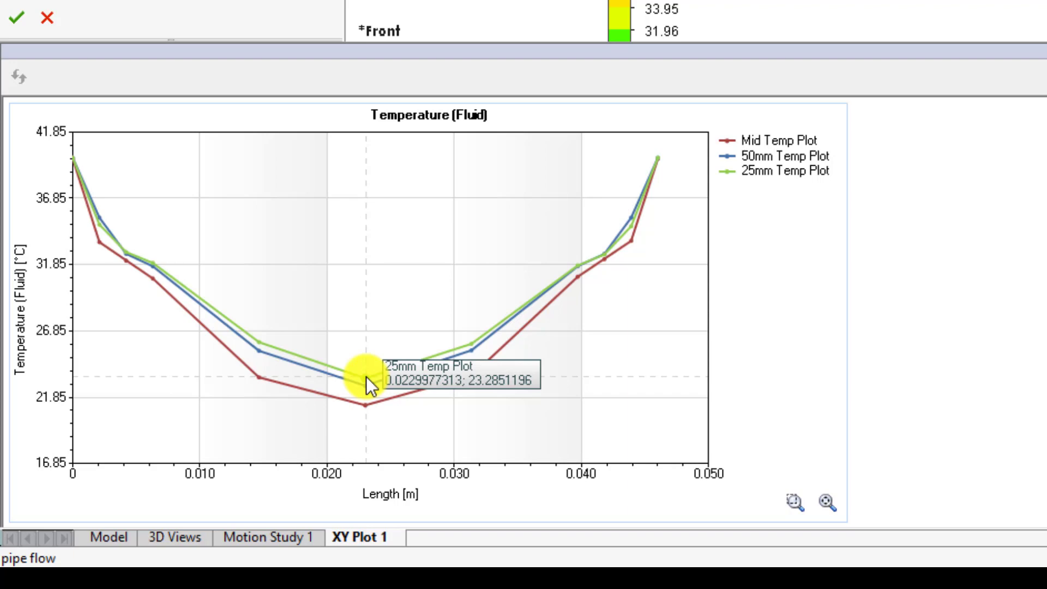
pyautogui.click(752, 164)
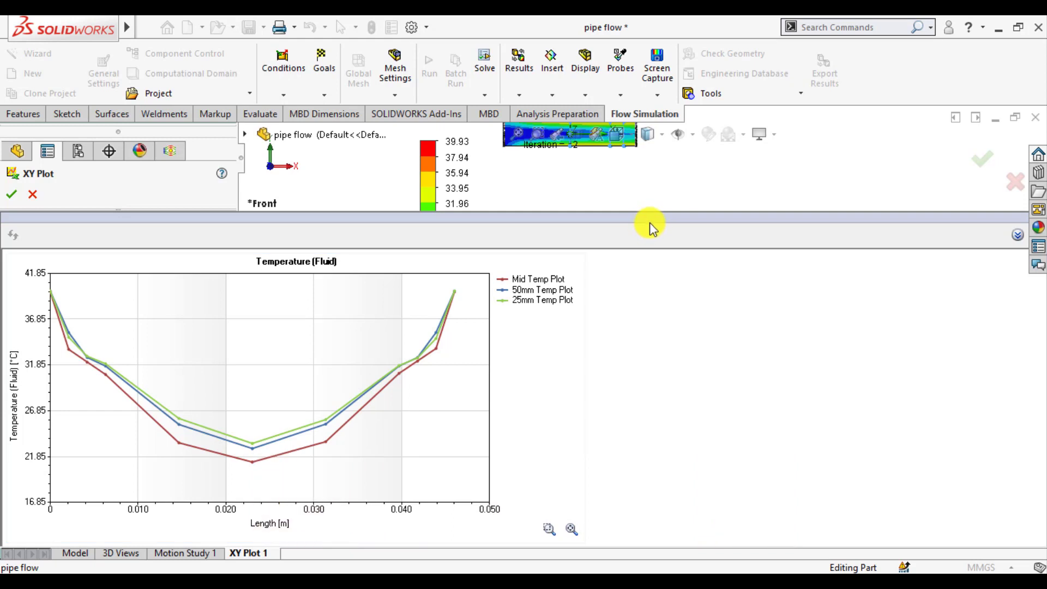
pyautogui.moveTo(650, 219); pyautogui.dragTo(648, 208)
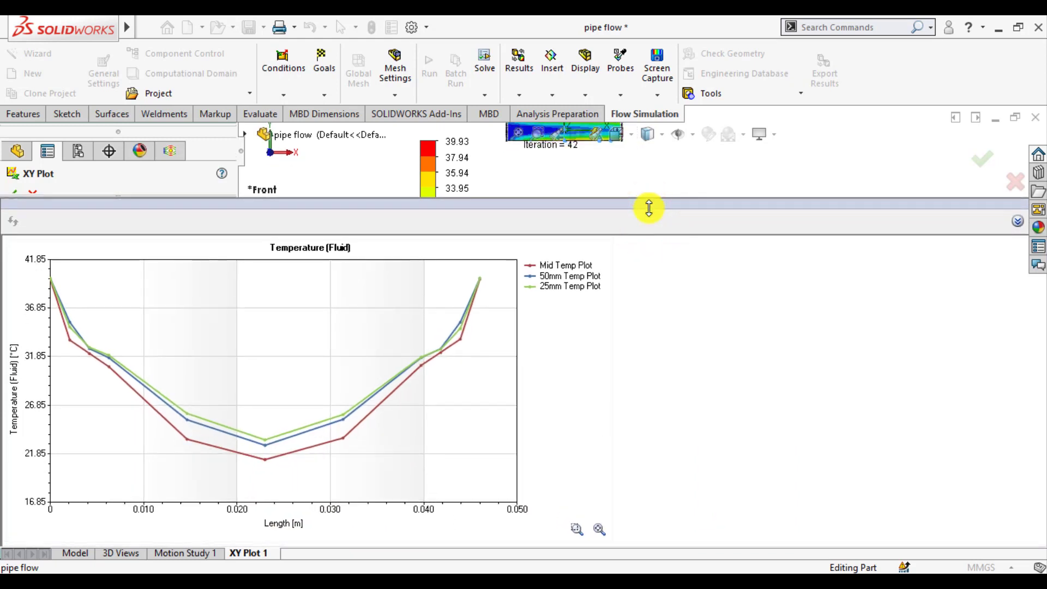